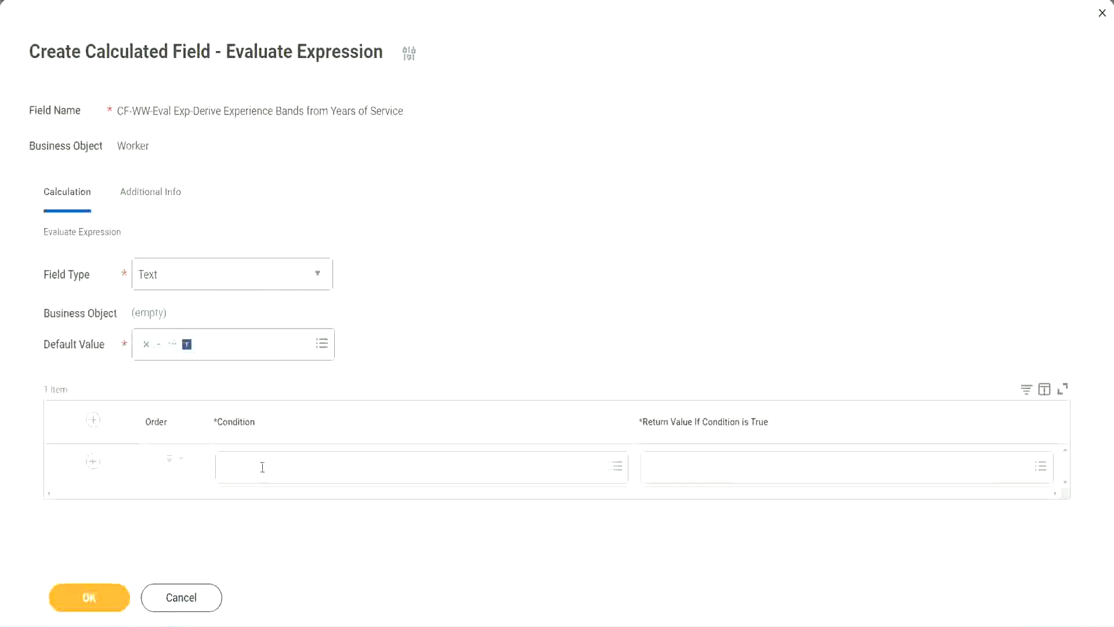
Step: Set the first row's condition to CF-WW-TF-Length of Service between 0 and 7 years, copying the name from Field 1 in the Notepad++ notes
{"action": "left_click", "coordinate": [262, 467]}
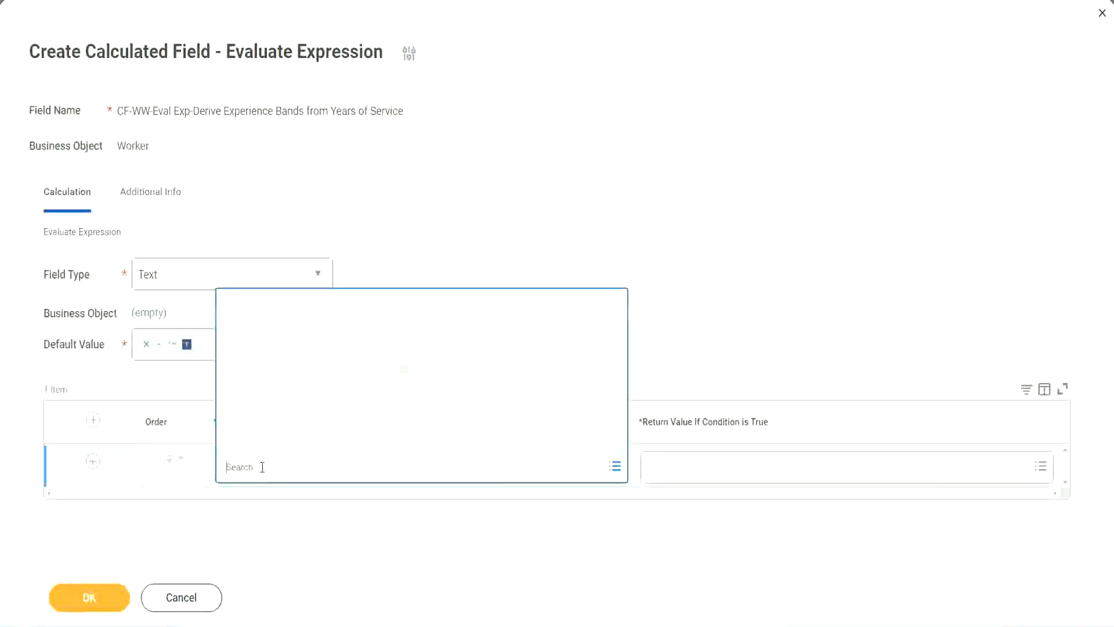
{"action": "left_click", "coordinate": [427, 264]}
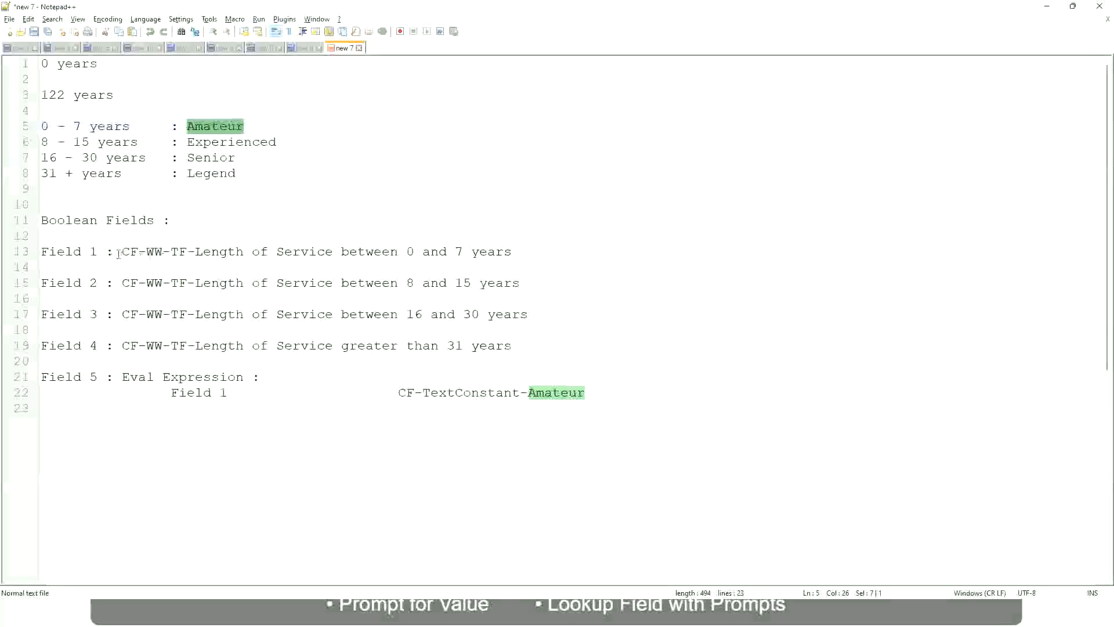
{"action": "left_click_drag", "start_coordinate": [123, 252], "coordinate": [513, 256]}
{"action": "key", "text": "ctrl+c"}
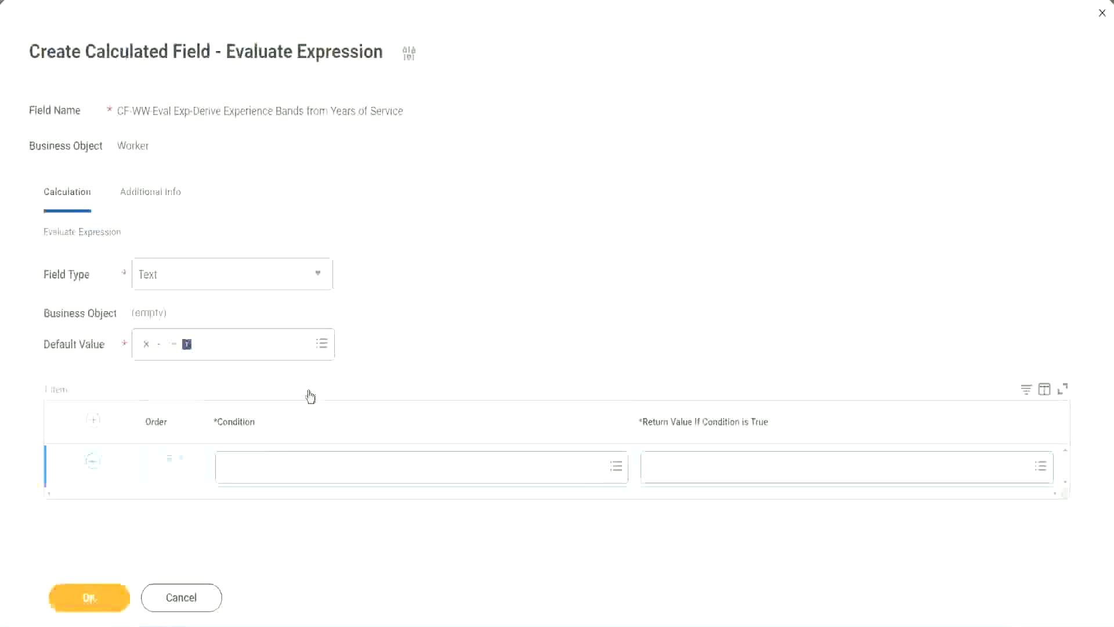
{"action": "left_click", "coordinate": [284, 471]}
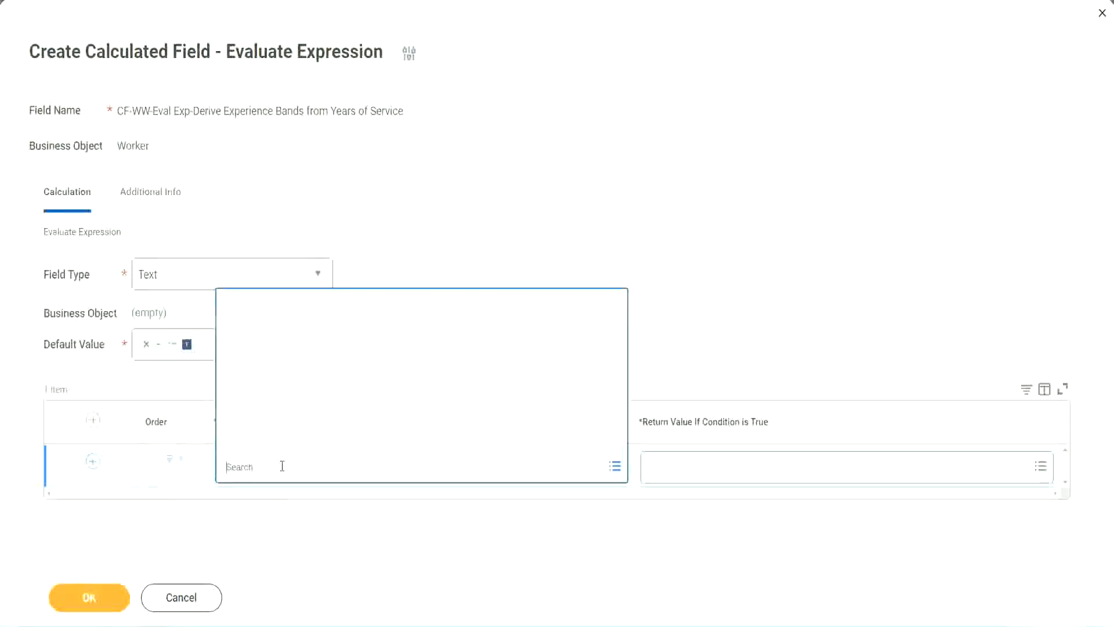
{"action": "key", "text": "ctrl+v"}
{"action": "key", "text": "Return"}
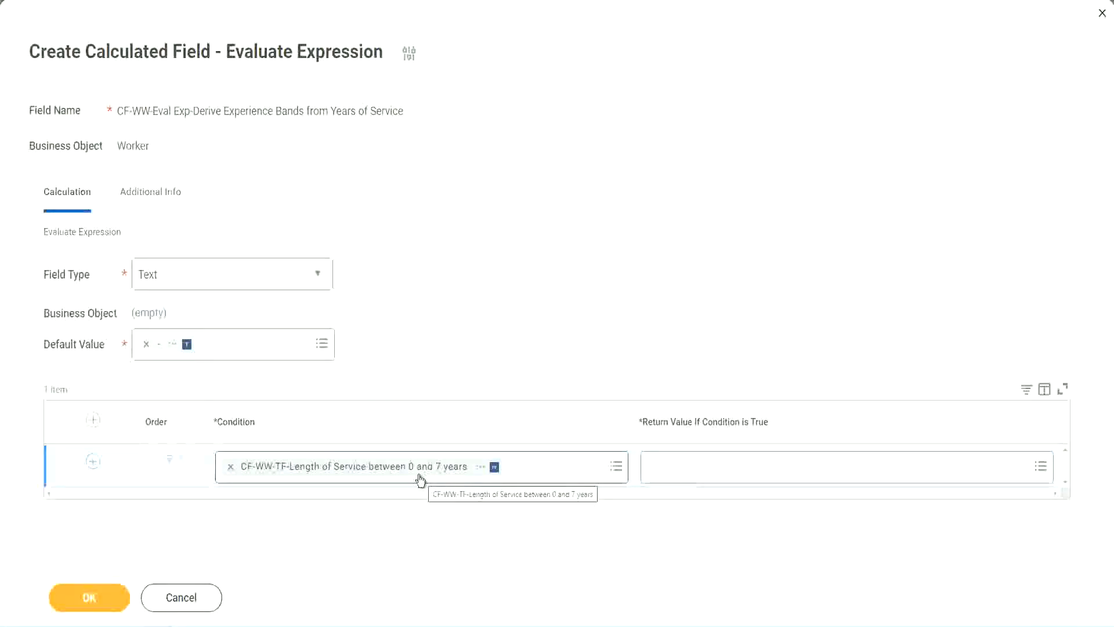
{"action": "left_click", "coordinate": [723, 471]}
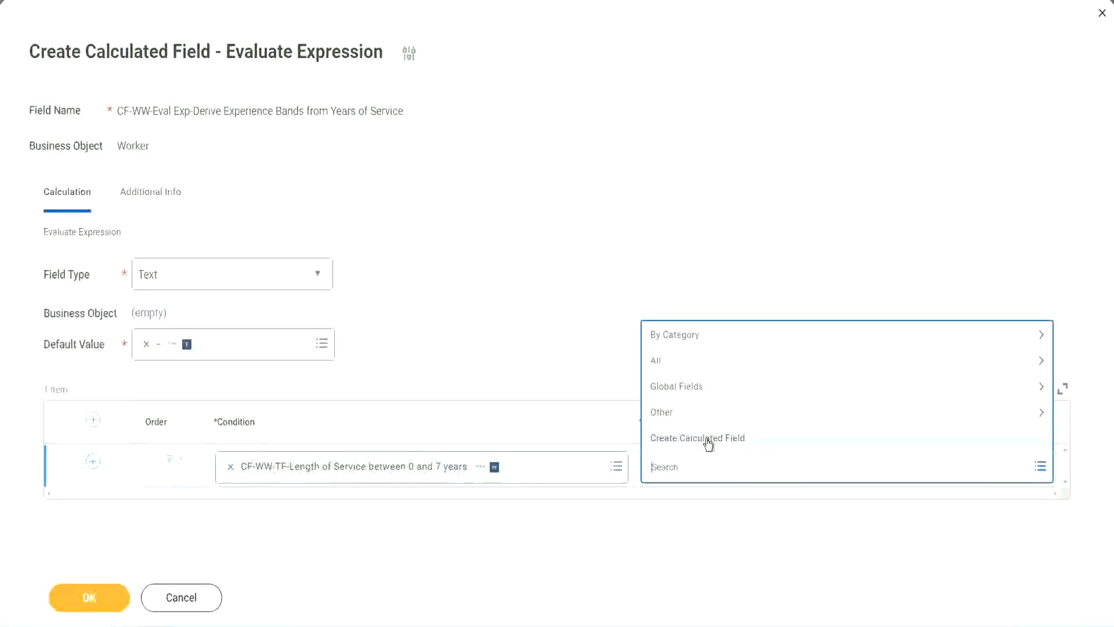
{"action": "left_click", "coordinate": [647, 289]}
{"action": "left_click", "coordinate": [671, 474]}
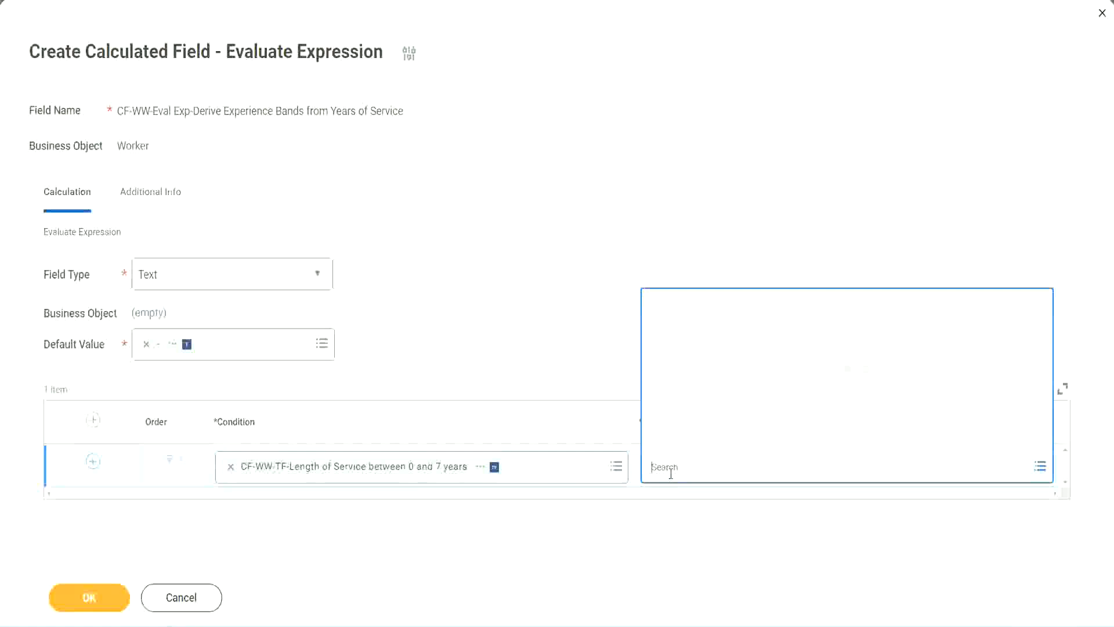
{"action": "type", "text": "Amaterue"}
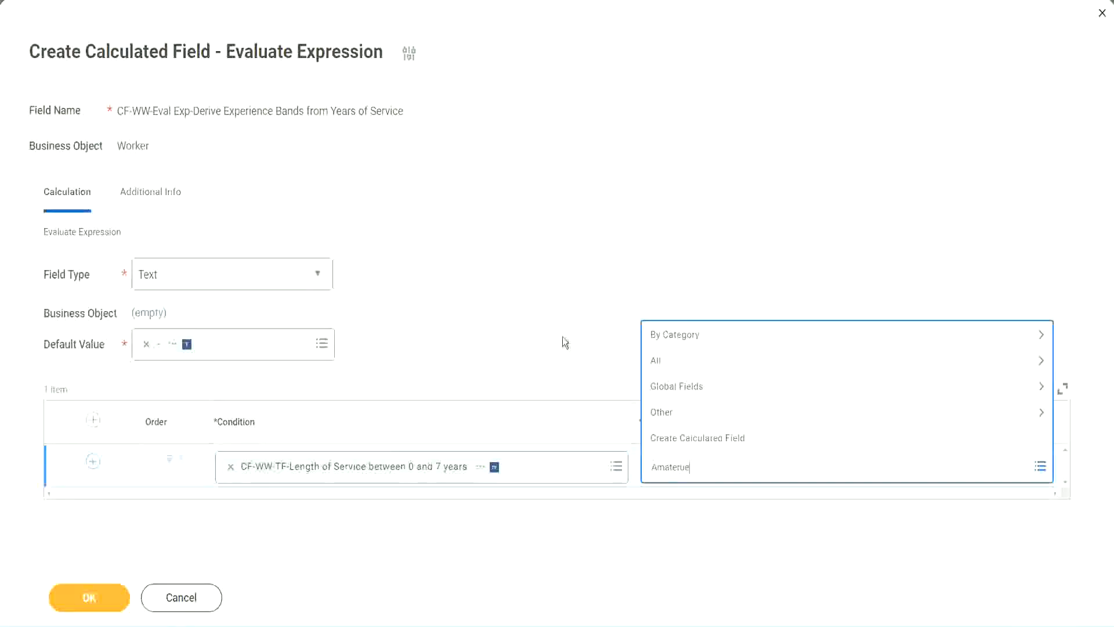
{"action": "left_click", "coordinate": [562, 337]}
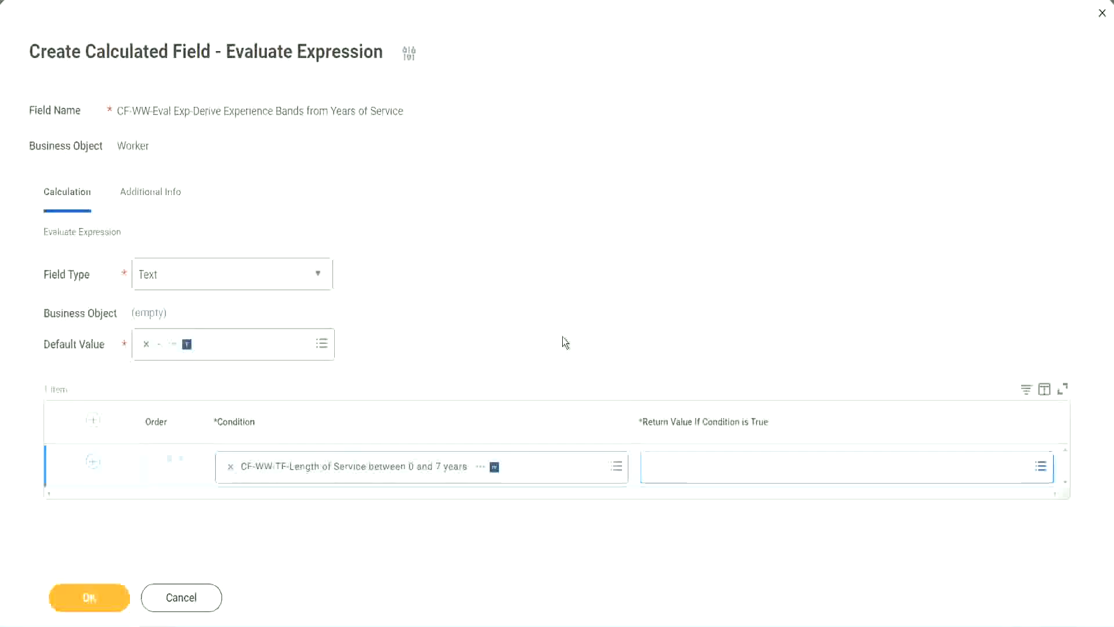
{"action": "left_click", "coordinate": [702, 473]}
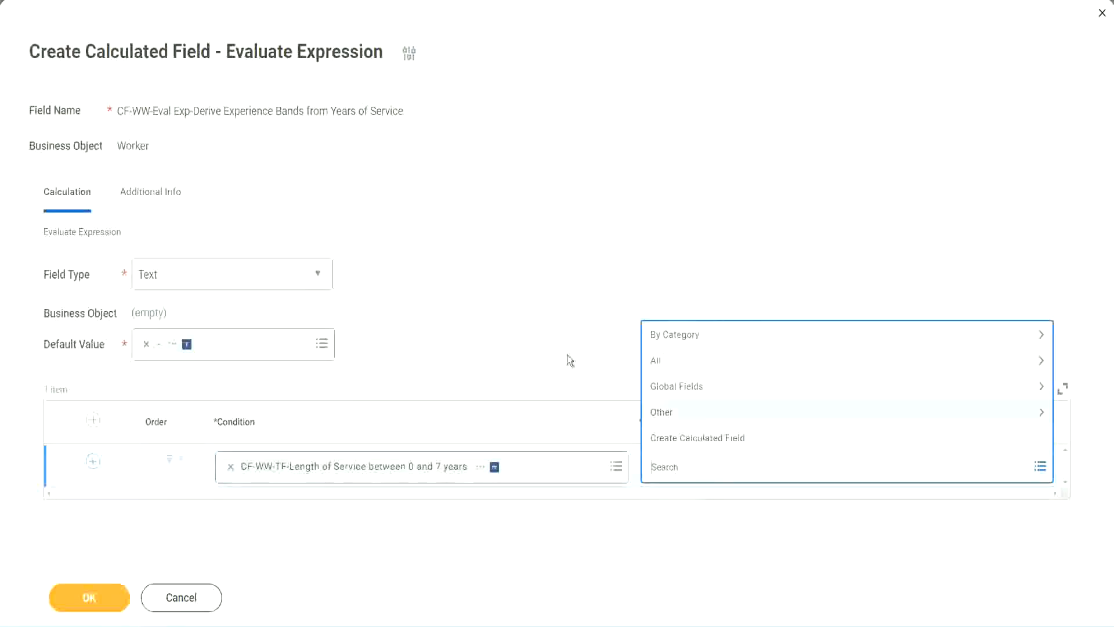
{"action": "left_click", "coordinate": [562, 337]}
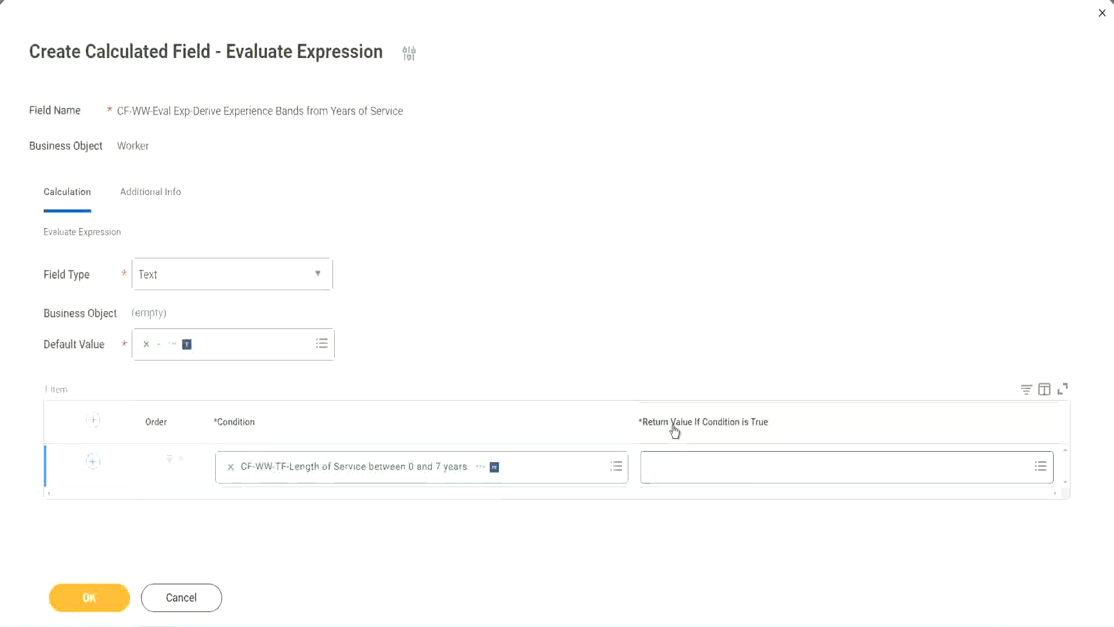
Step: Start a new calculated field for the first row's return value and name it CF-WW-TC-Amateur
{"action": "left_click", "coordinate": [722, 470]}
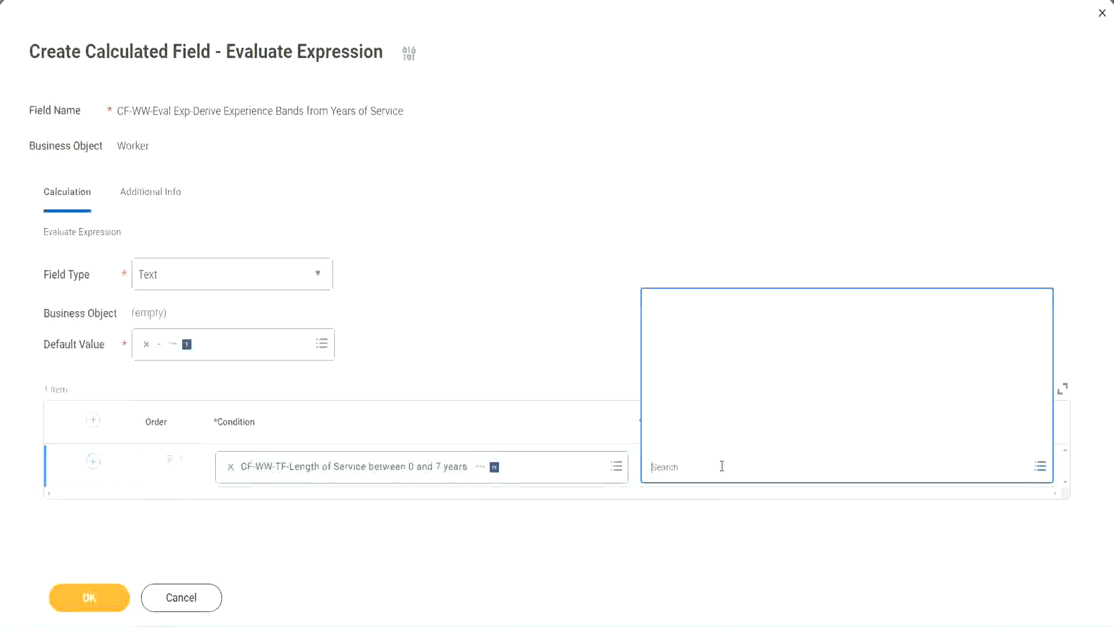
{"action": "left_click", "coordinate": [714, 440]}
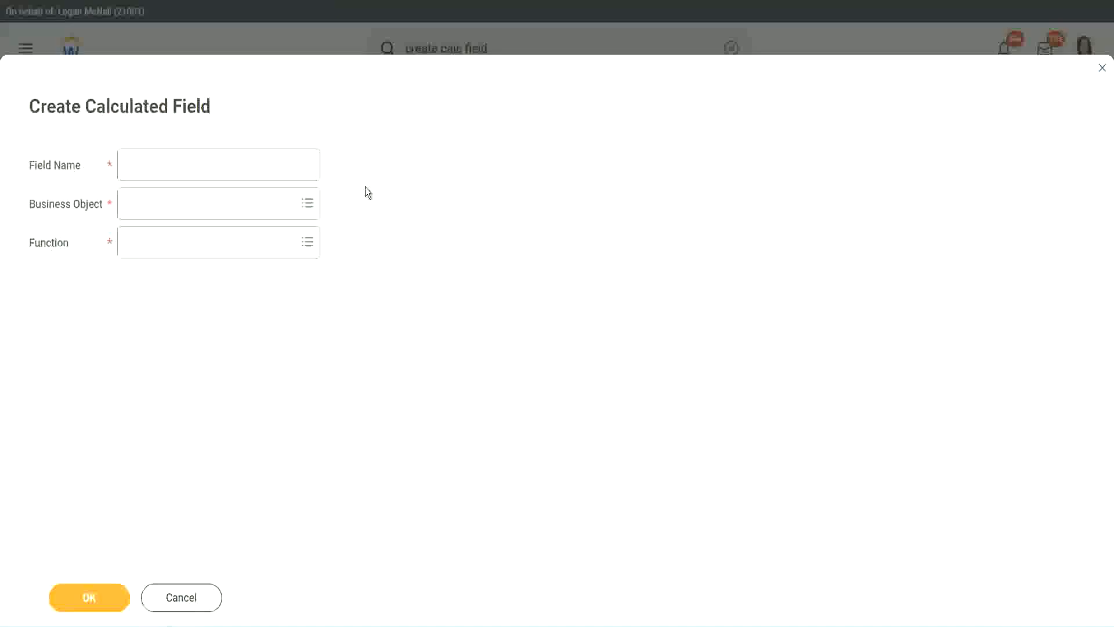
{"action": "left_click", "coordinate": [134, 166]}
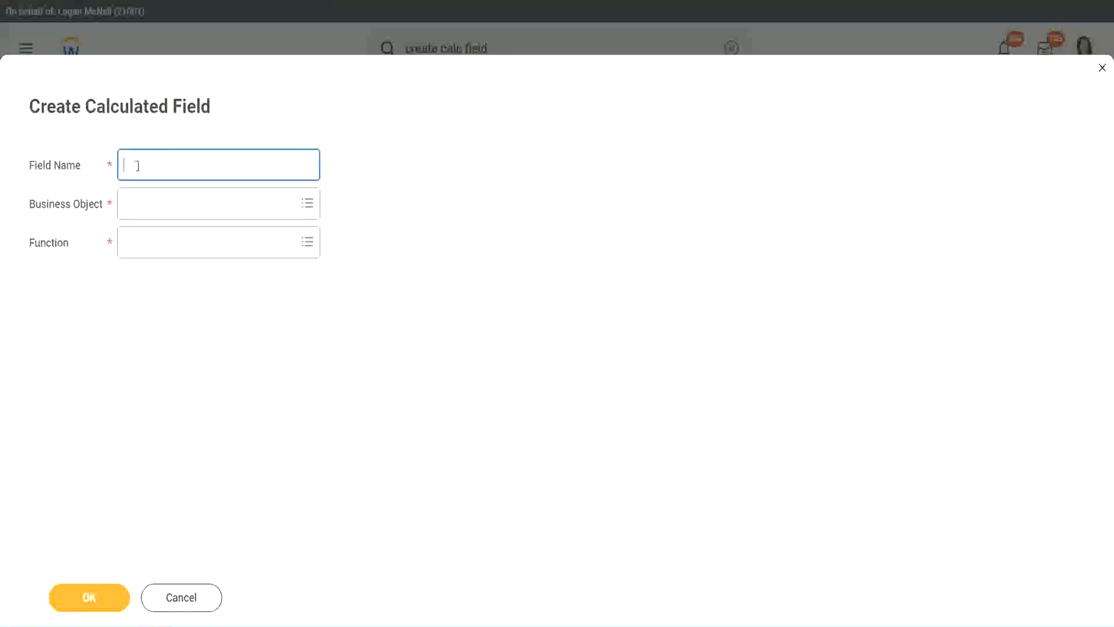
{"action": "type", "text": "CFTC Amateur"}
{"action": "left_click", "coordinate": [138, 165]}
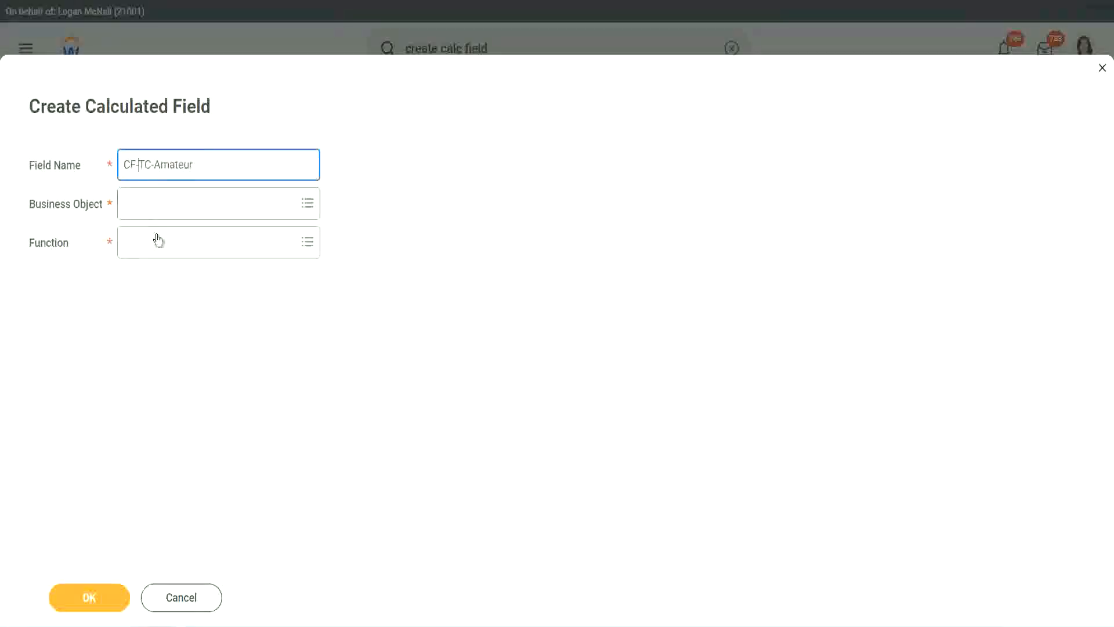
{"action": "type", "text": "WW-"}
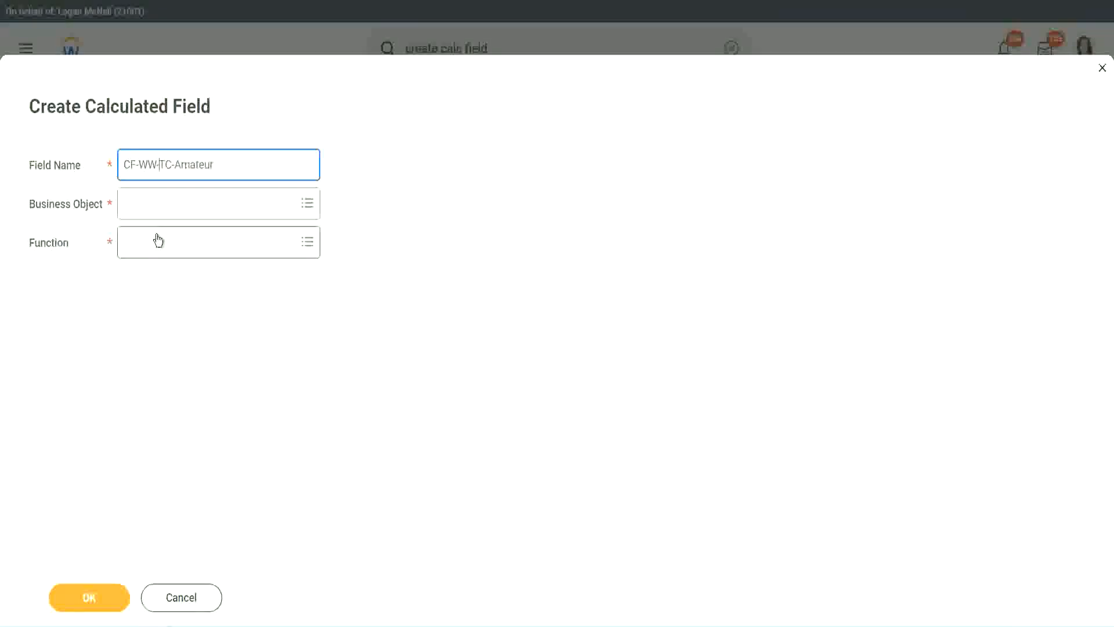
{"action": "left_click", "coordinate": [156, 204]}
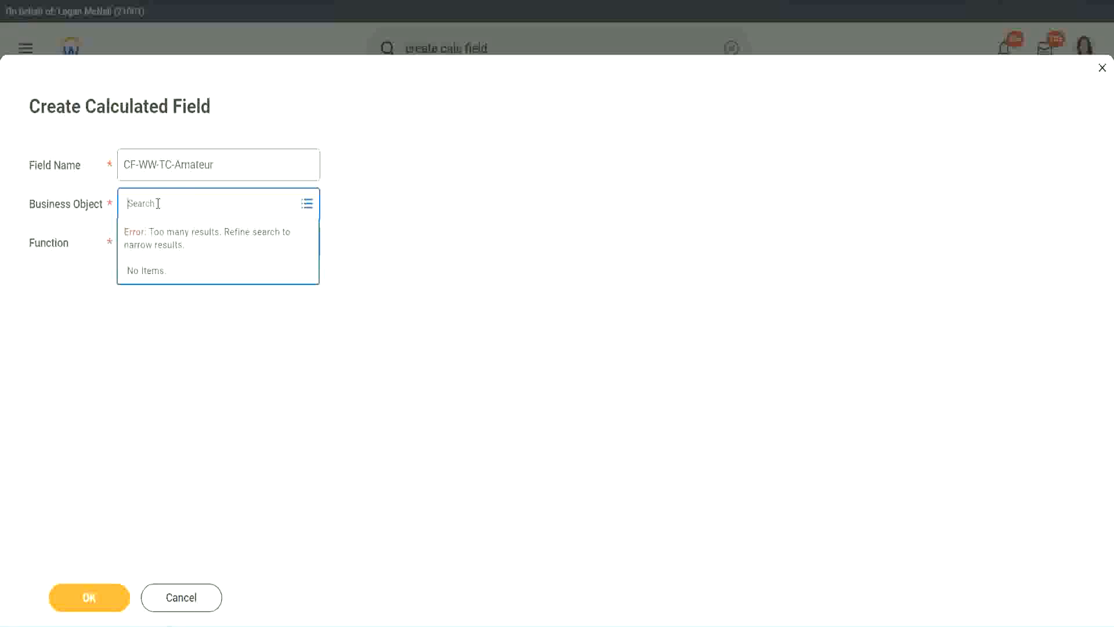
{"action": "type", "text": "worker"}
{"action": "key", "text": "BackSpace"}
{"action": "key", "text": "BackSpace"}
{"action": "key", "text": "BackSpace"}
{"action": "key", "text": "BackSpace"}
{"action": "key", "text": "BackSpace"}
{"action": "key", "text": "BackSpace"}
Step: Set the new calculated field's business object to Global
{"action": "type", "text": "global"}
{"action": "key", "text": "Return"}
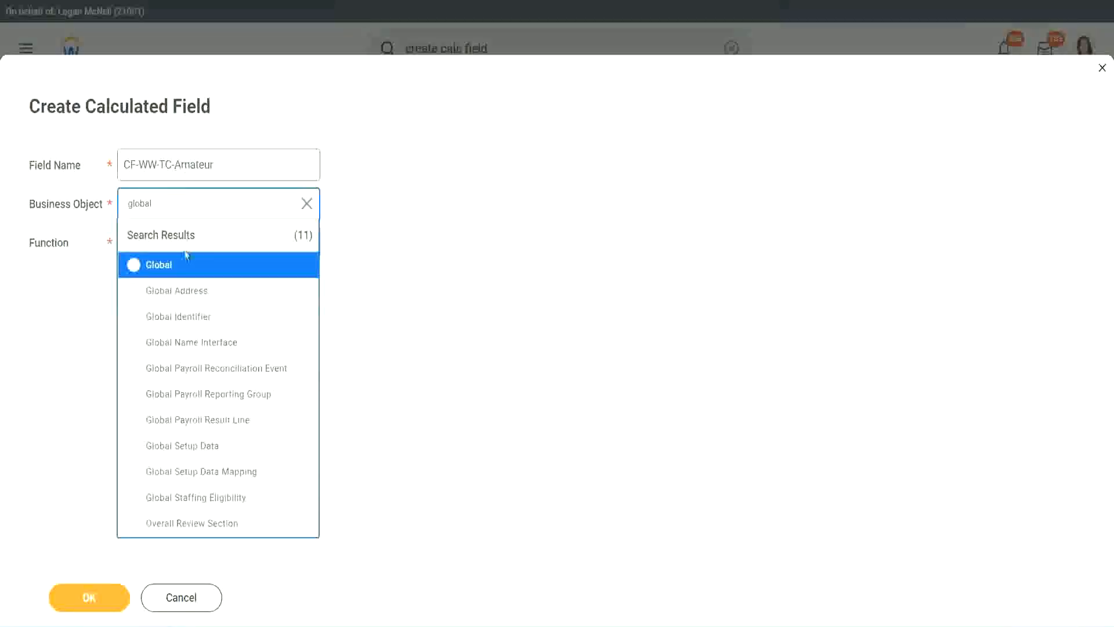
{"action": "left_click", "coordinate": [173, 270]}
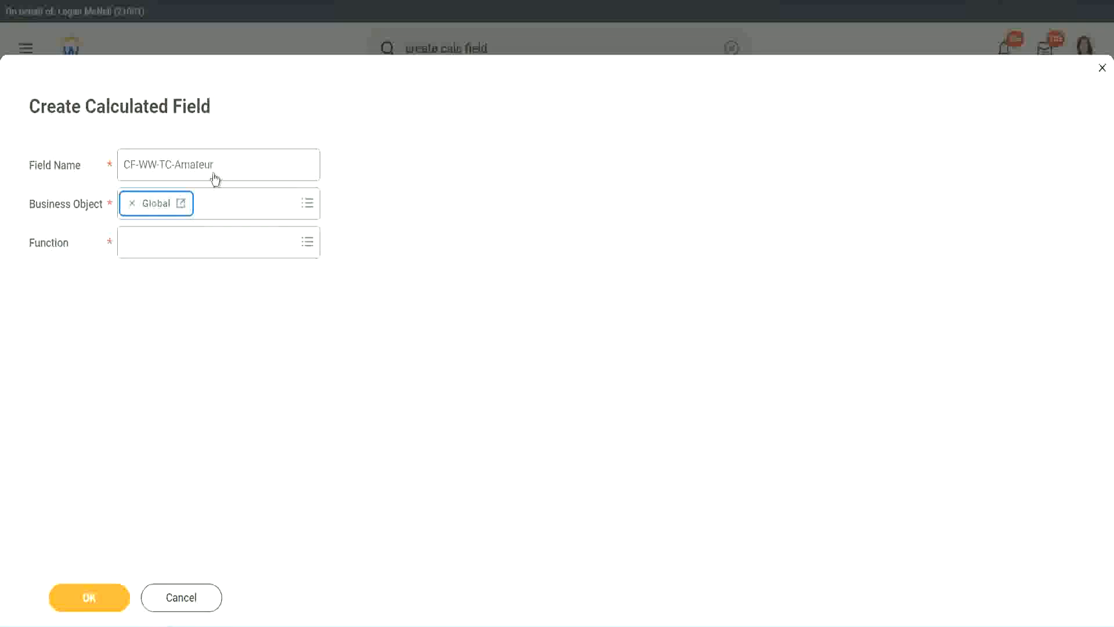
Step: Copy the word Amateur from the field name CF-WW-TC-Amateur
{"action": "triple_click", "coordinate": [287, 157]}
{"action": "left_click", "coordinate": [189, 164]}
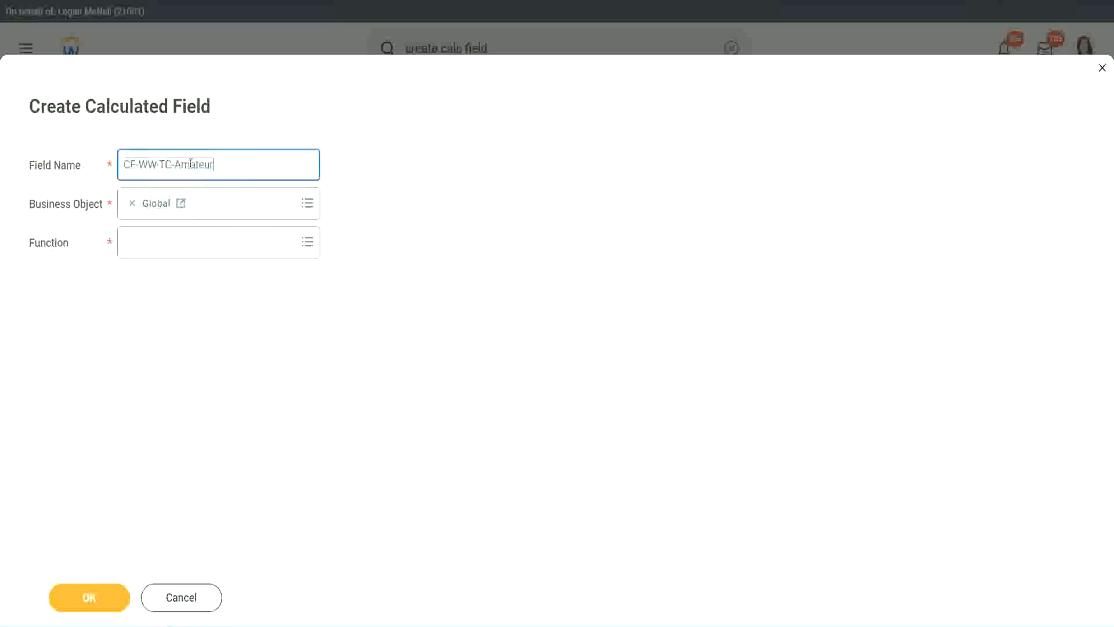
{"action": "double_click", "coordinate": [189, 164]}
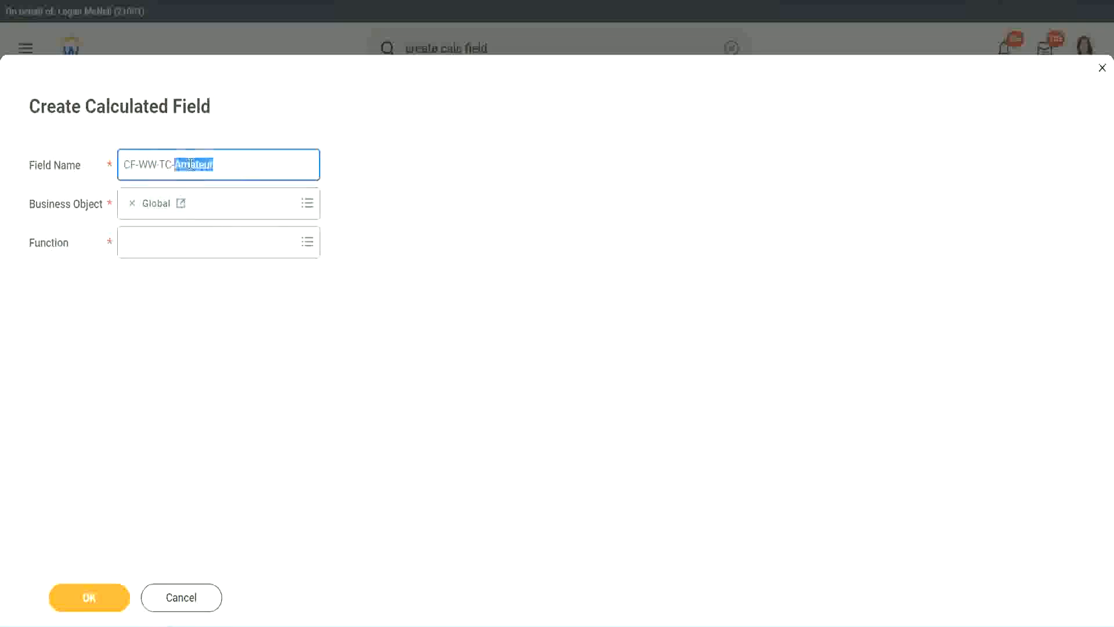
{"action": "left_click", "coordinate": [231, 162]}
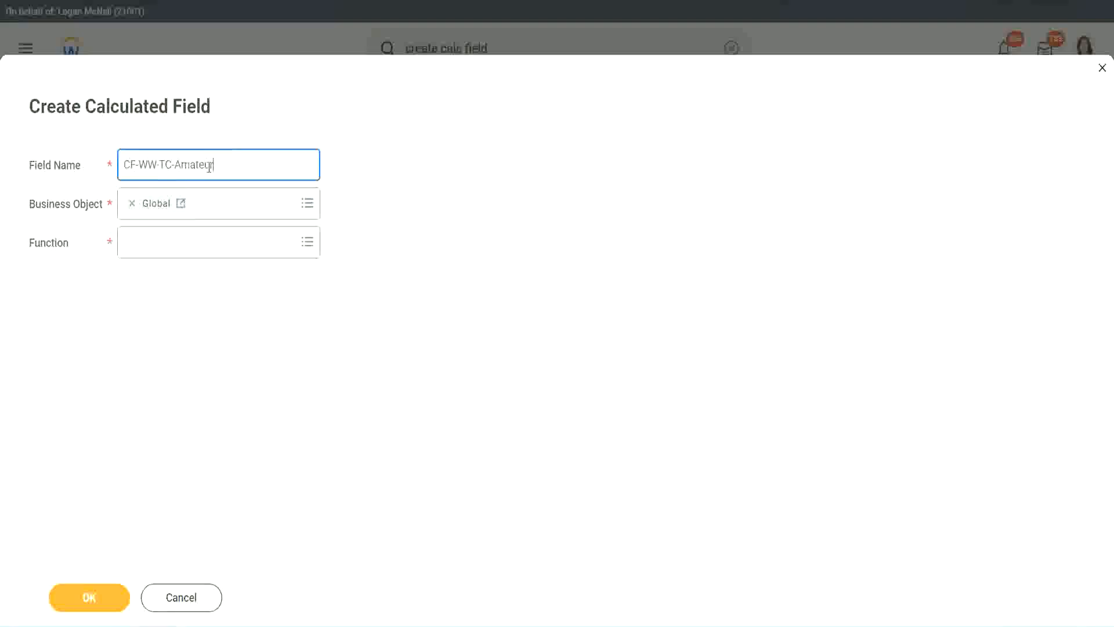
{"action": "double_click", "coordinate": [208, 167]}
{"action": "key", "text": "ctrl+c"}
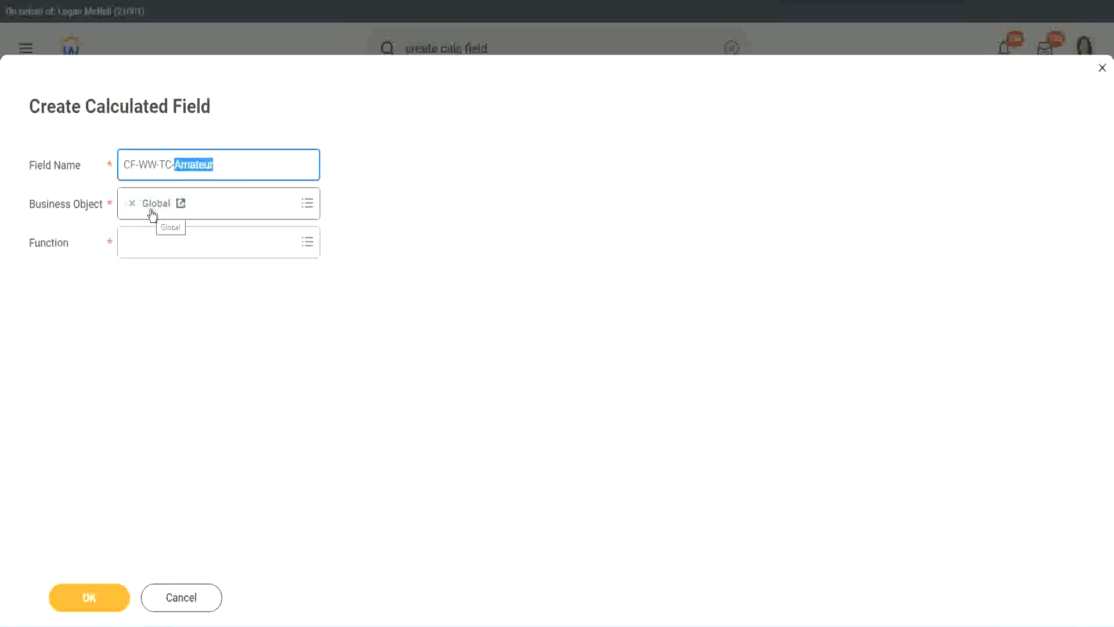
Step: Set the new field's function to Text Constant and continue to its calculation details
{"action": "left_click", "coordinate": [156, 246]}
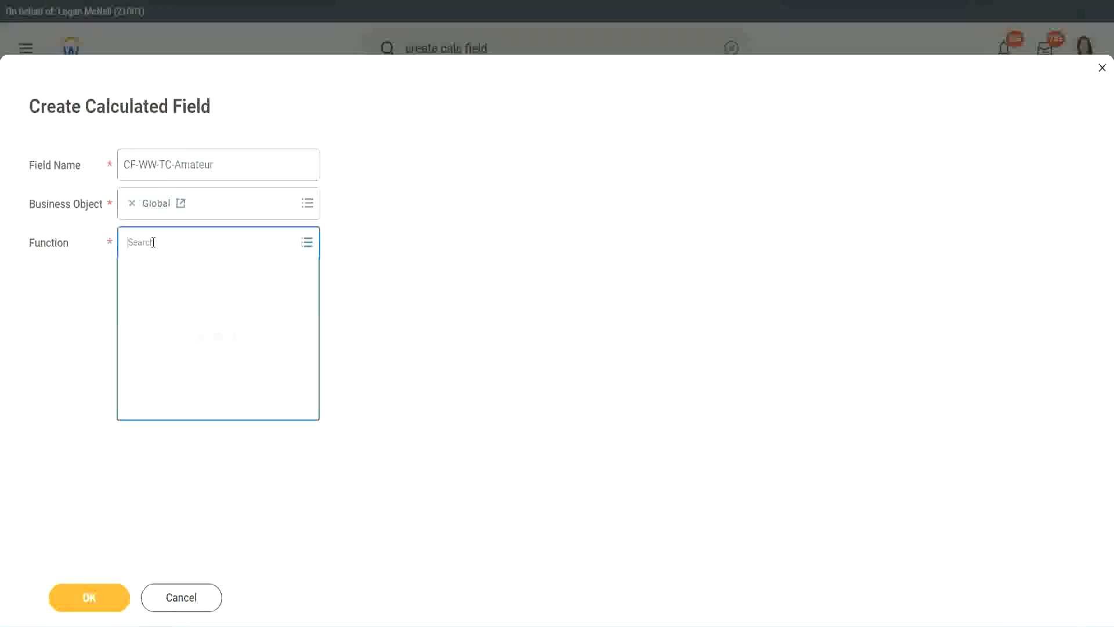
{"action": "type", "text": "text const"}
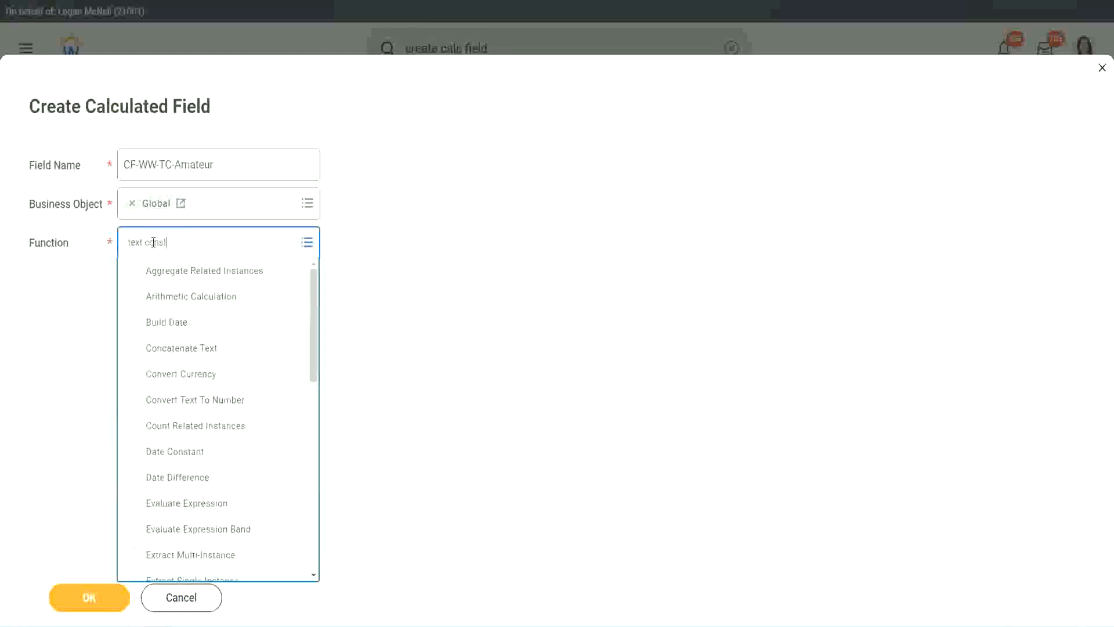
{"action": "key", "text": "Return"}
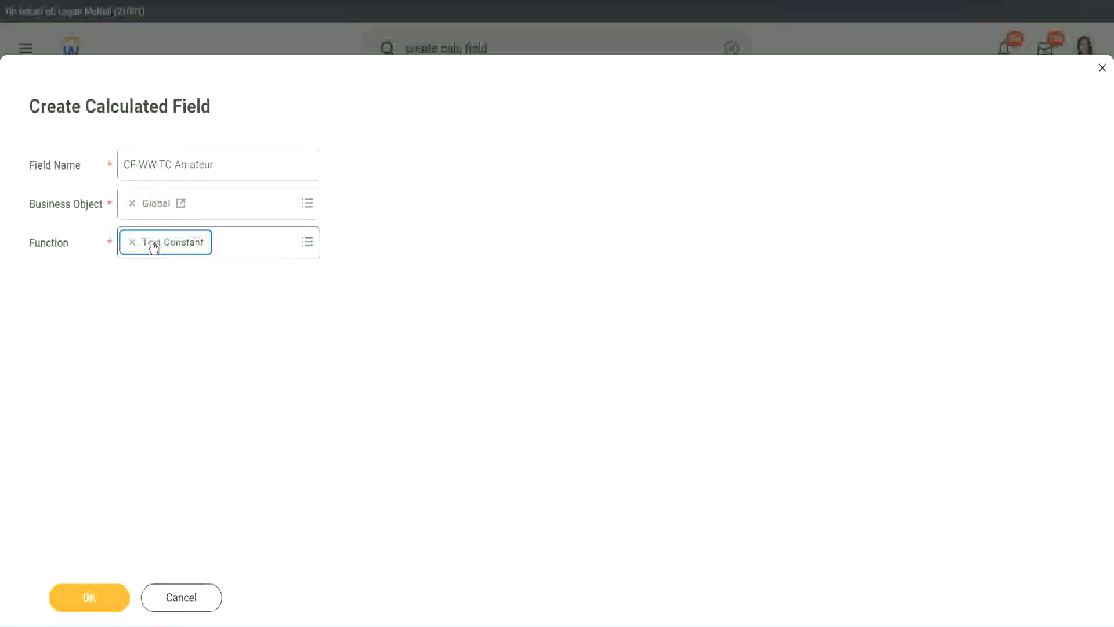
{"action": "left_click", "coordinate": [92, 610]}
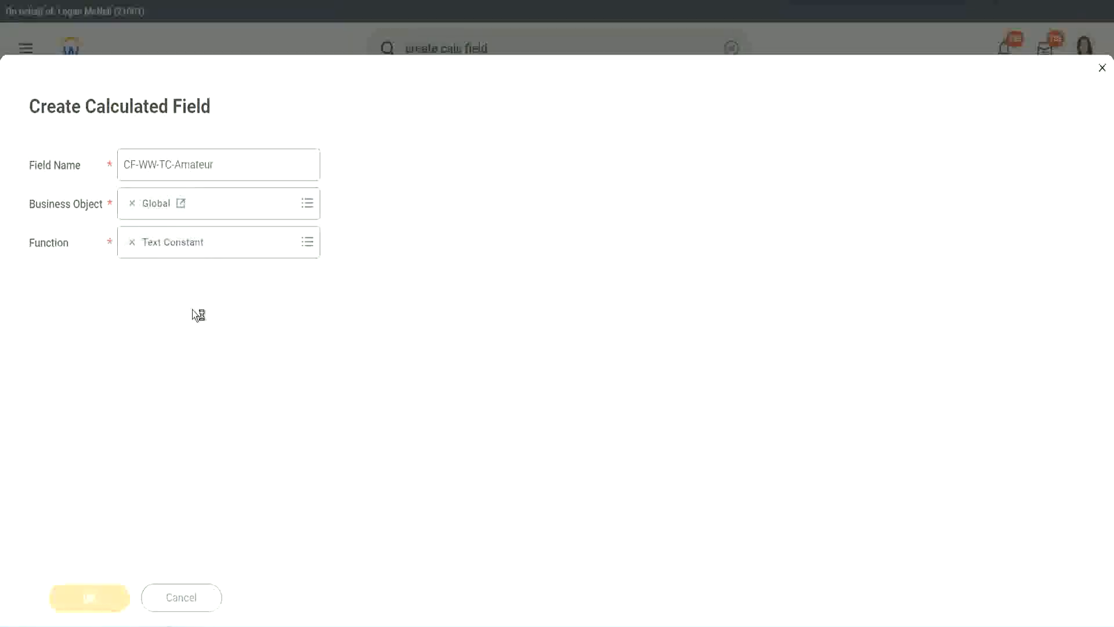
Step: Paste Amateur as the text constant value and save the calculated field
{"action": "left_click", "coordinate": [184, 326]}
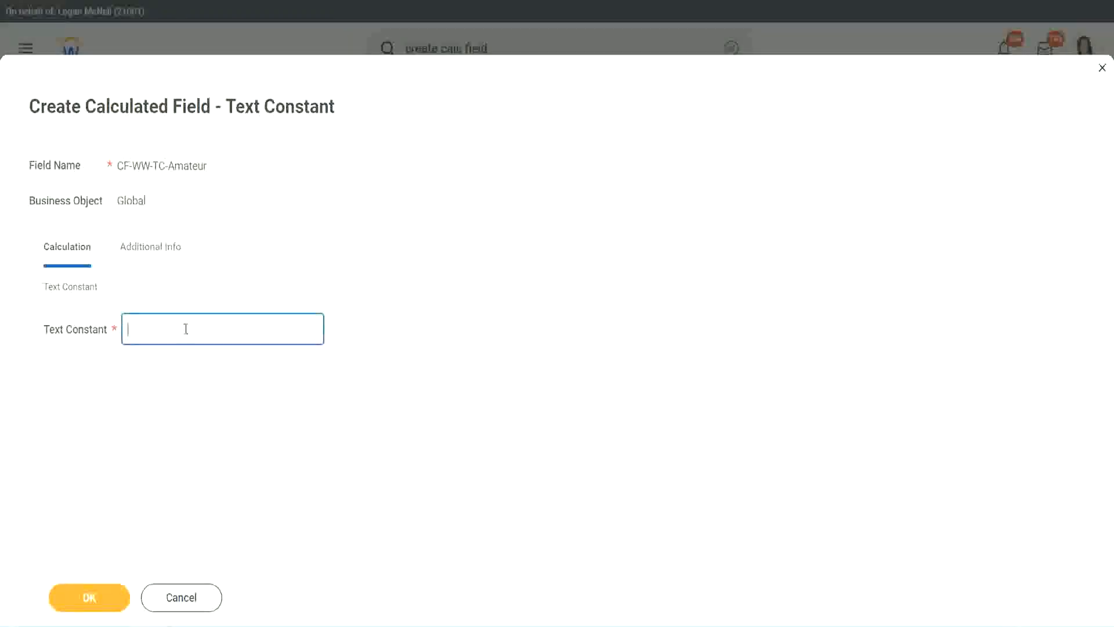
{"action": "key", "text": "ctrl+v"}
{"action": "left_click", "coordinate": [96, 601]}
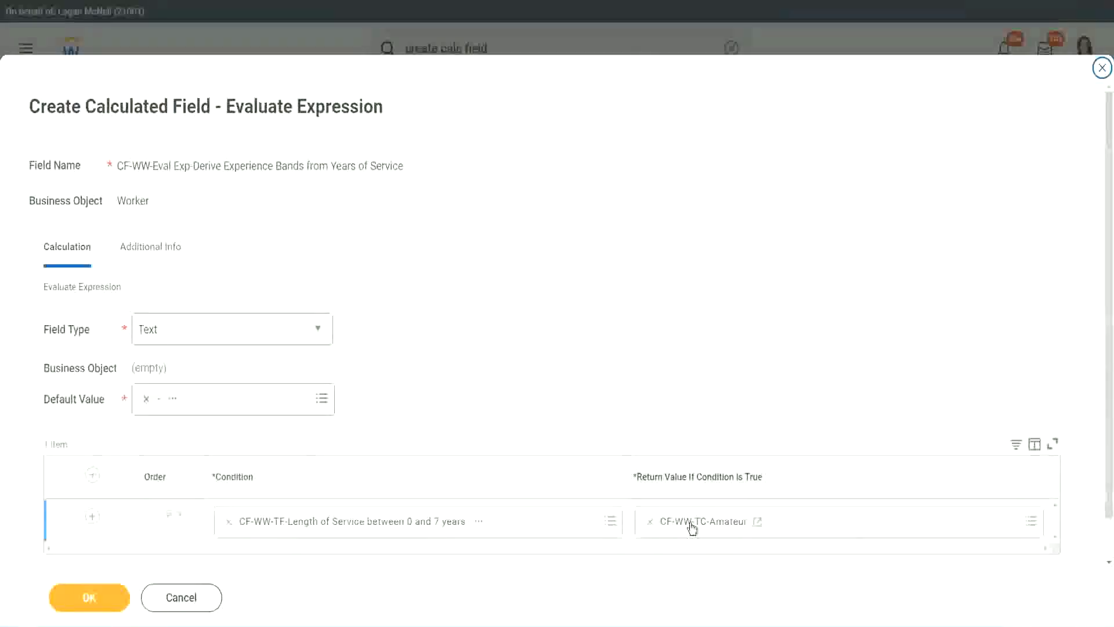
Step: Copy the text of the return value CF-WW-TC-Amateur and add three blank condition rows below the first one
{"action": "right_click", "coordinate": [692, 526]}
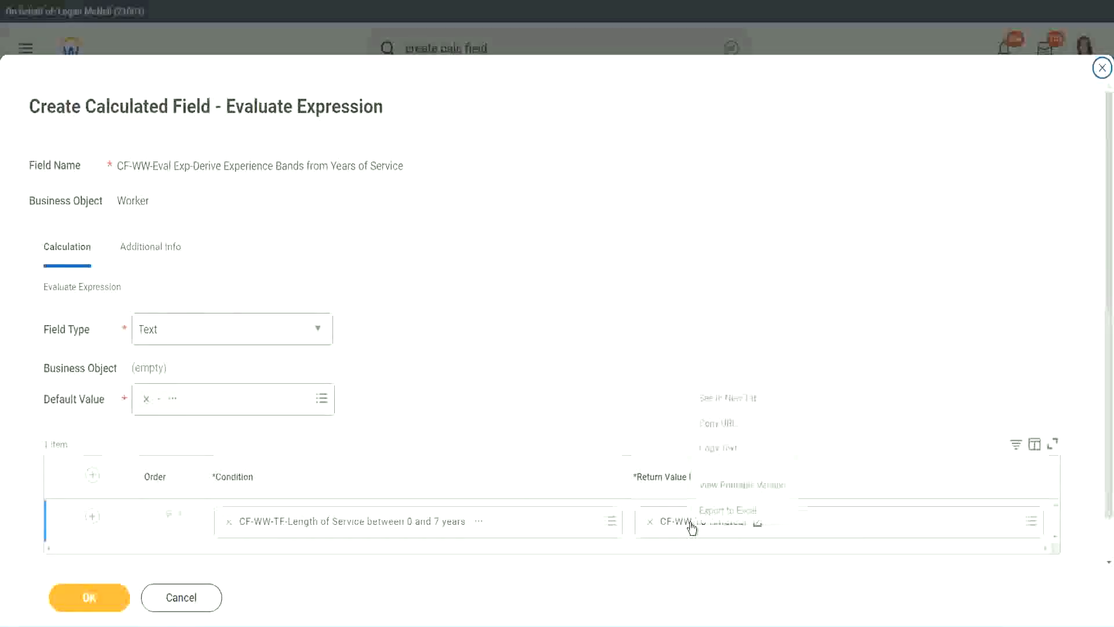
{"action": "left_click", "coordinate": [728, 448]}
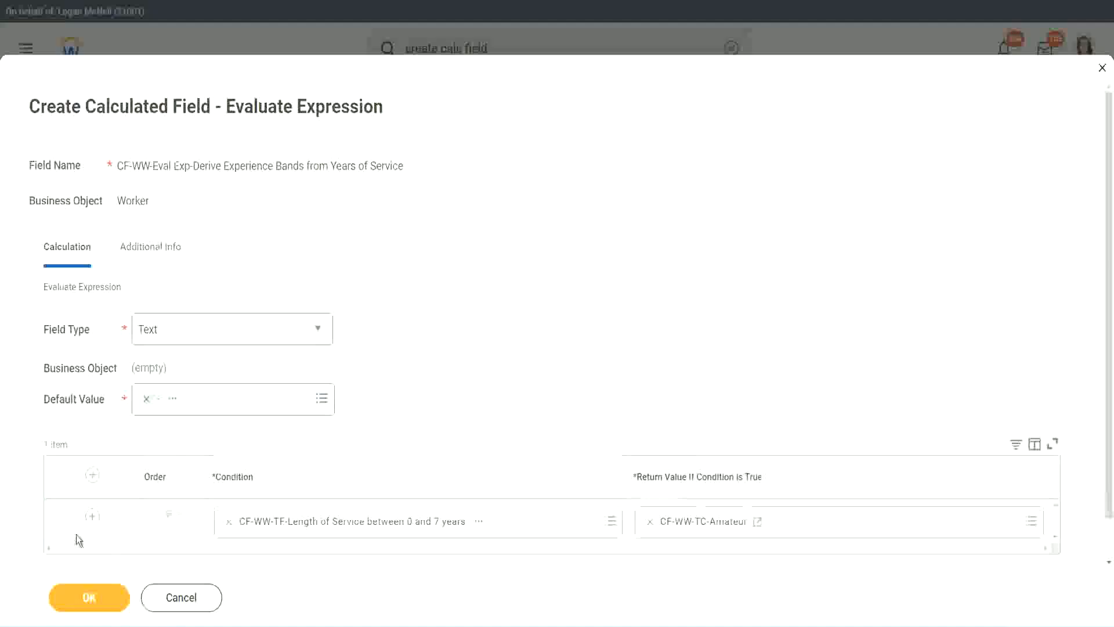
{"action": "left_click", "coordinate": [92, 516]}
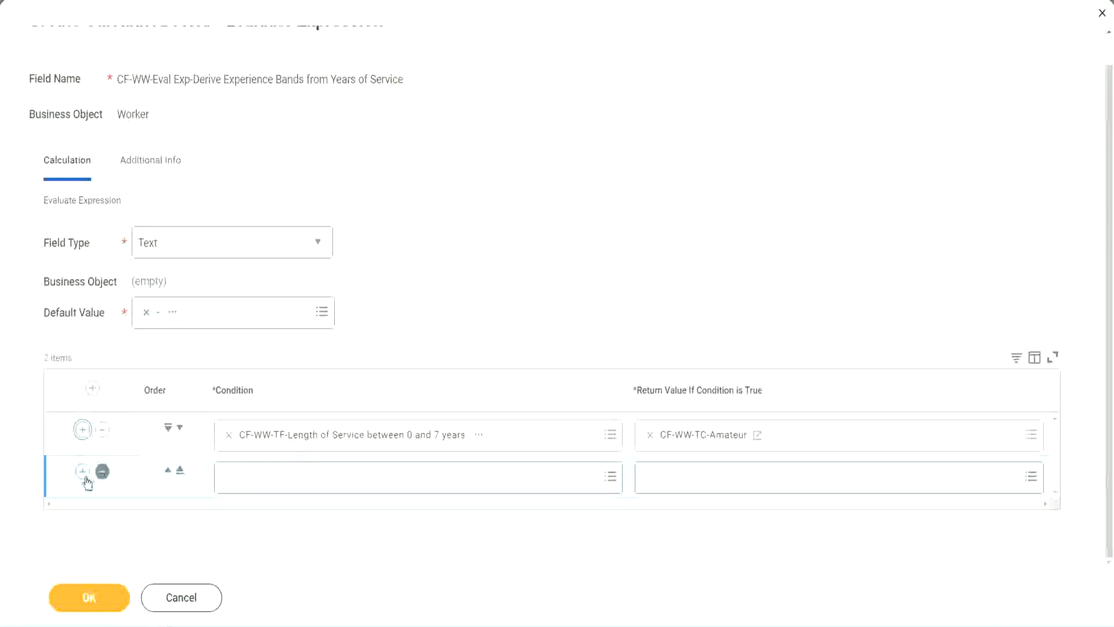
{"action": "left_click", "coordinate": [83, 475]}
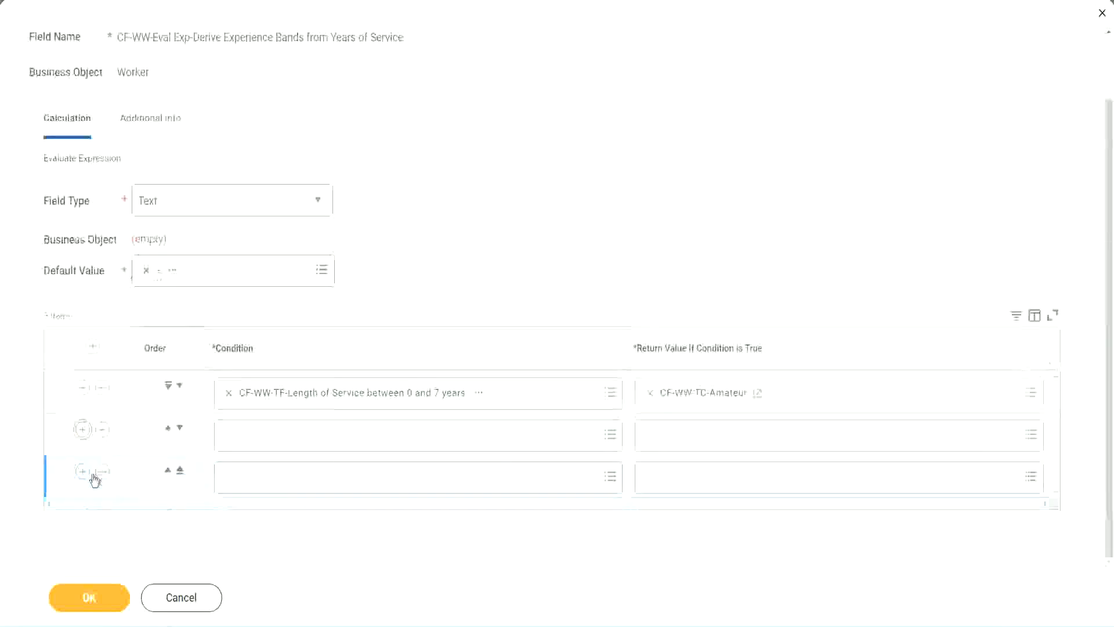
Step: Set the second row's condition to CF-WW-TF-Length of Service between 8 and 15 years
{"action": "left_click", "coordinate": [273, 440]}
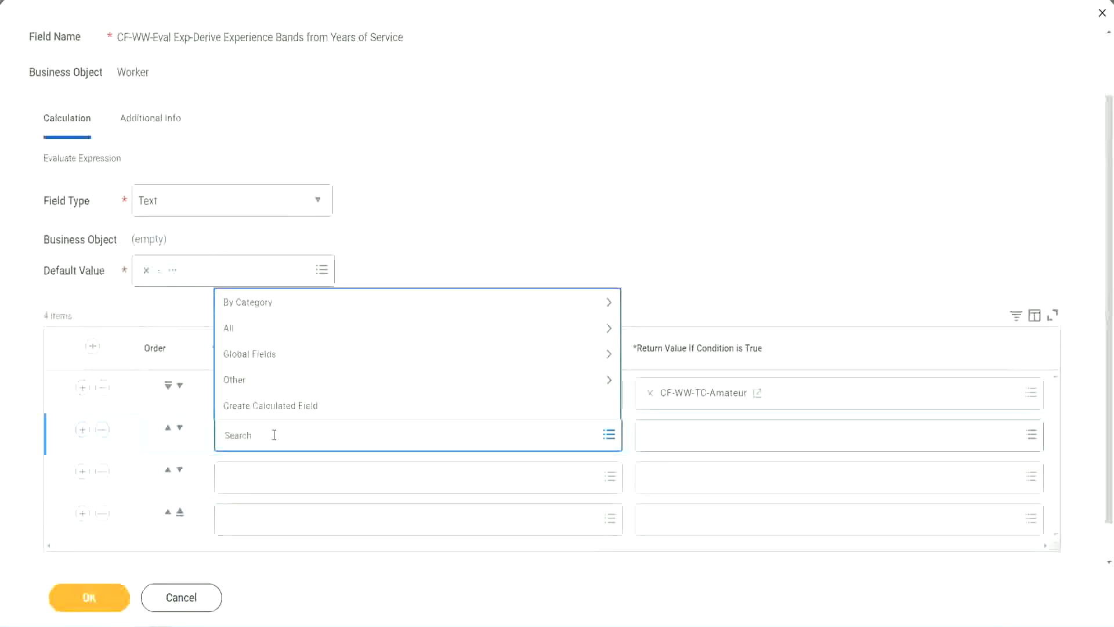
{"action": "type", "text": "cf-ww"}
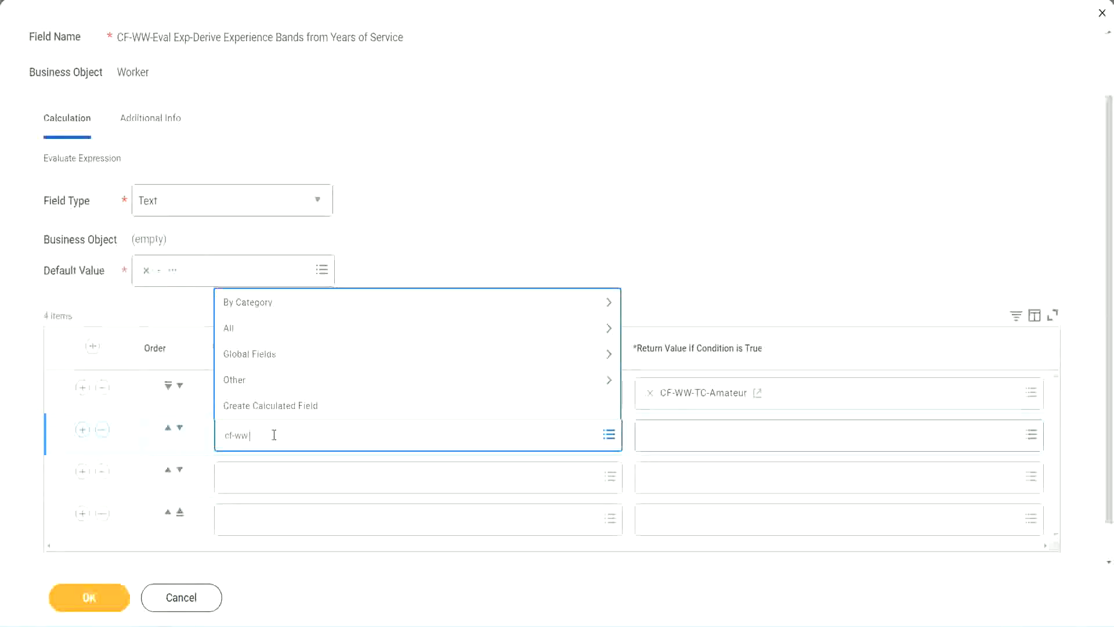
{"action": "type", "text": "-tf"}
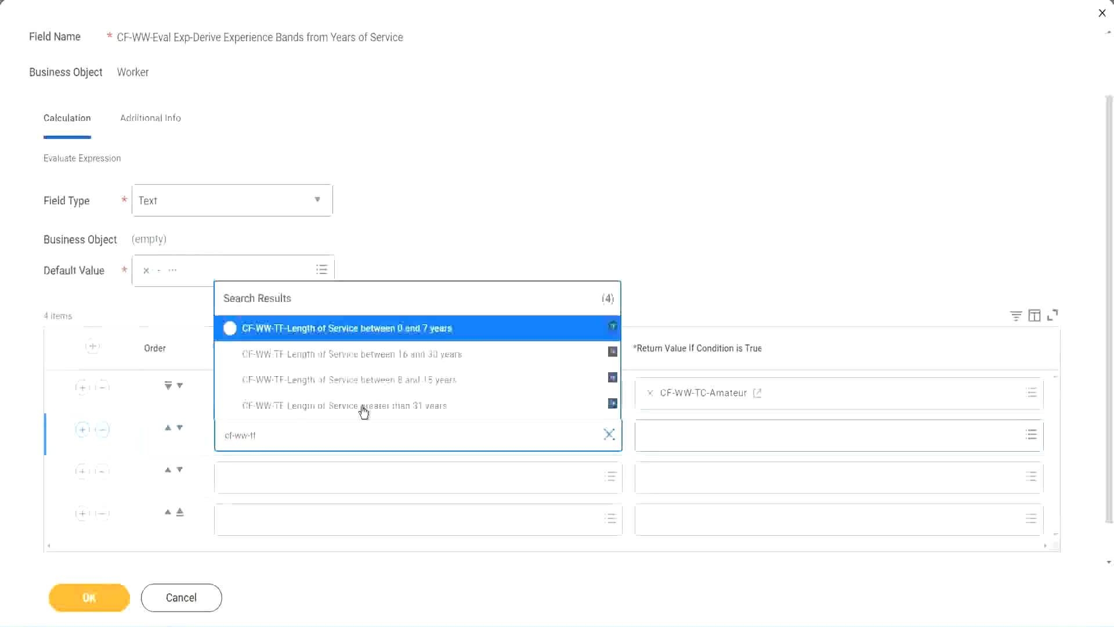
{"action": "left_click", "coordinate": [430, 383]}
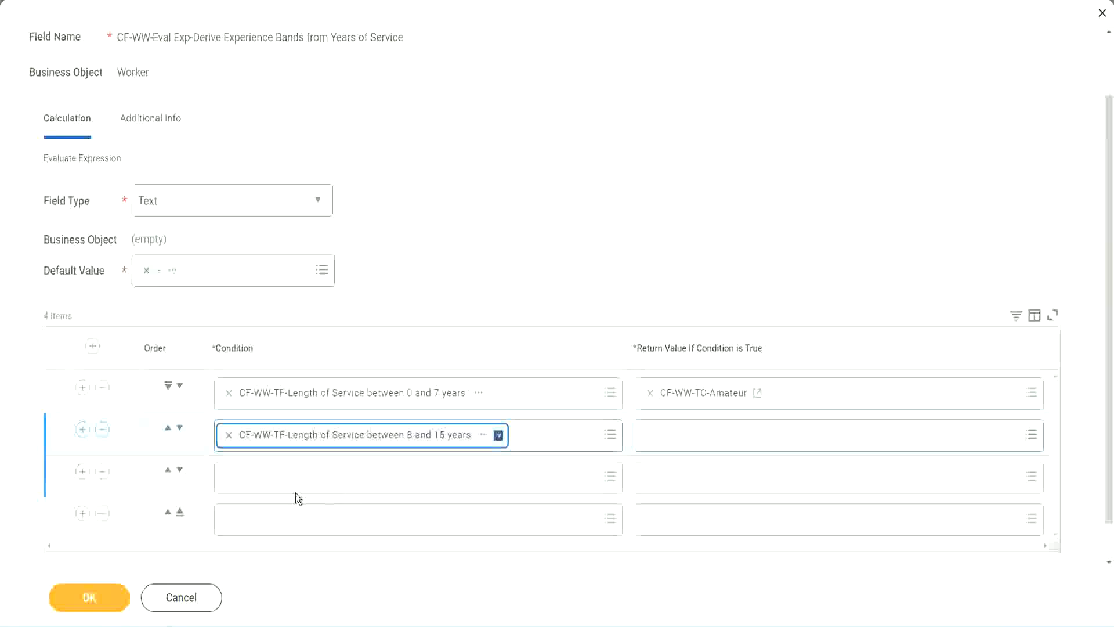
Step: Set the third row's condition to CF-WW-TF-Length of Service between 16 and 30 years
{"action": "left_click", "coordinate": [281, 476]}
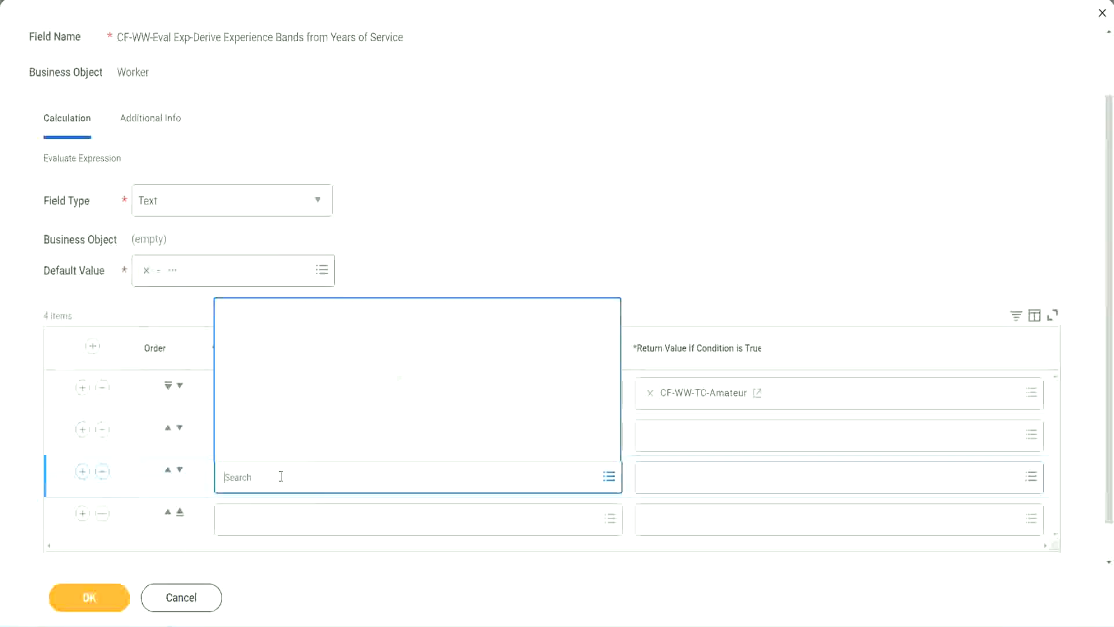
{"action": "type", "text": "cf-ww"}
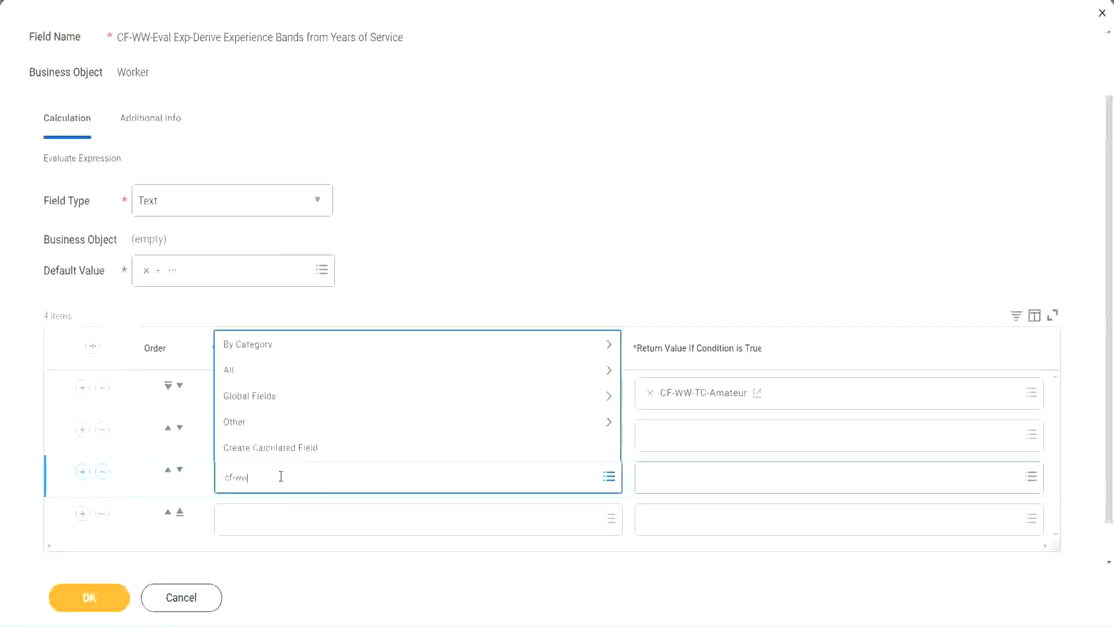
{"action": "type", "text": "-tf"}
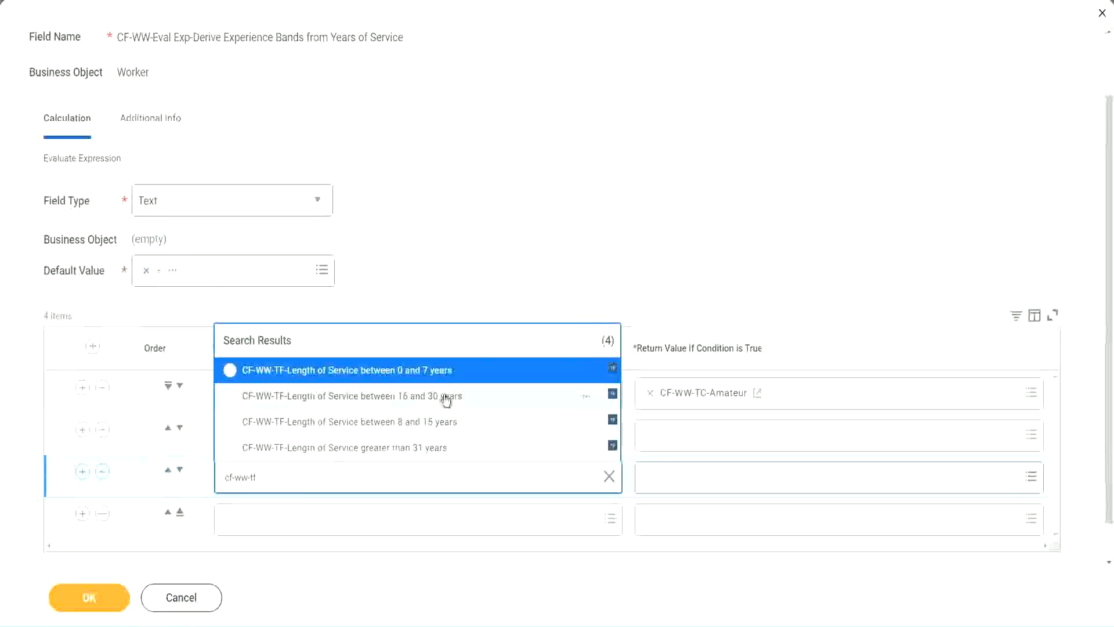
{"action": "left_click", "coordinate": [447, 401]}
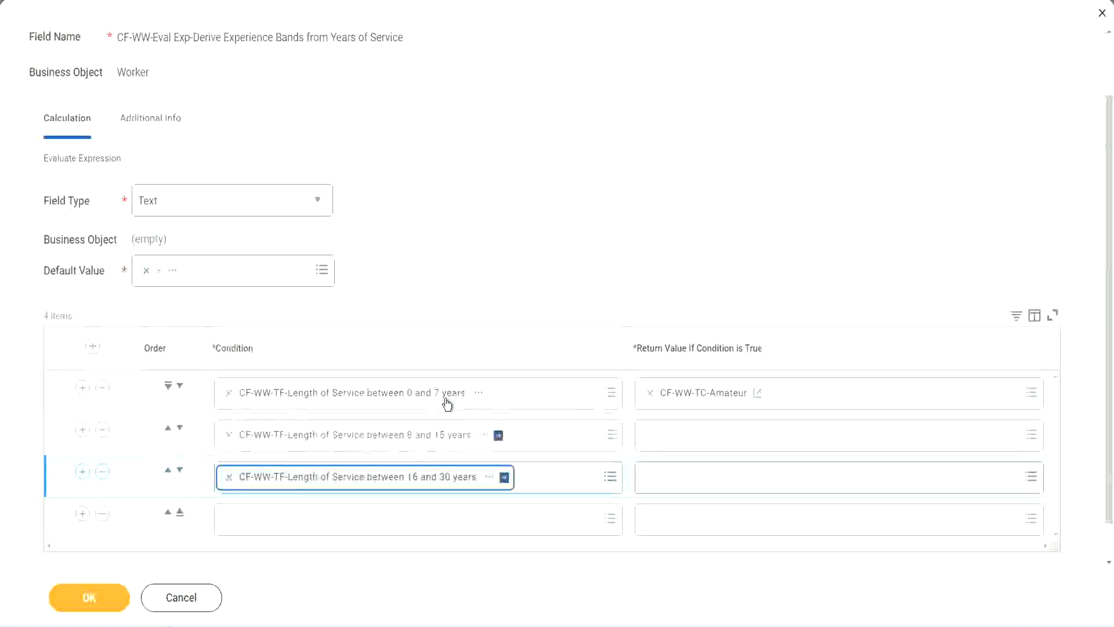
Step: Set the fourth row's condition to CF-WW-TF-Length of Service greater than 31 years
{"action": "left_click", "coordinate": [264, 525]}
{"action": "type", "text": "c"}
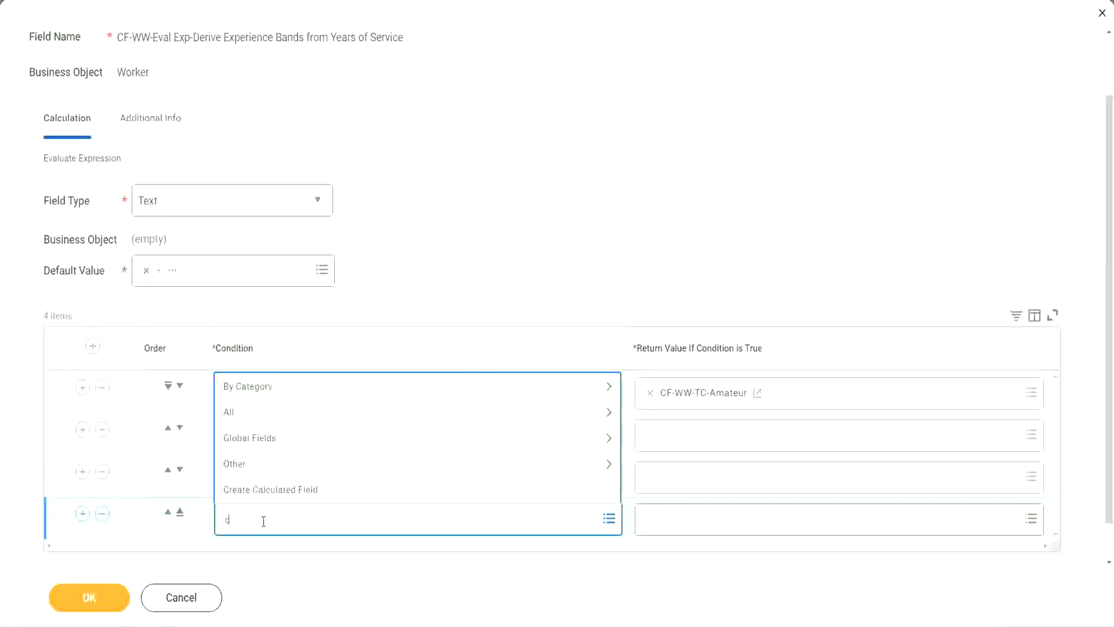
{"action": "type", "text": "f-ww"}
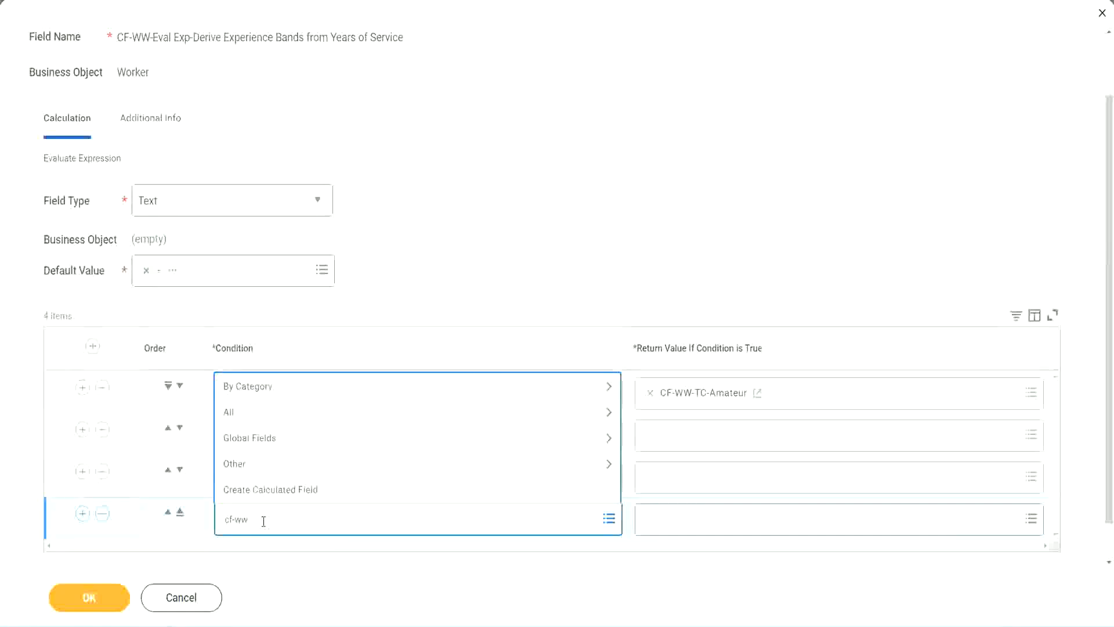
{"action": "type", "text": " tf 31"}
{"action": "key", "text": "Return"}
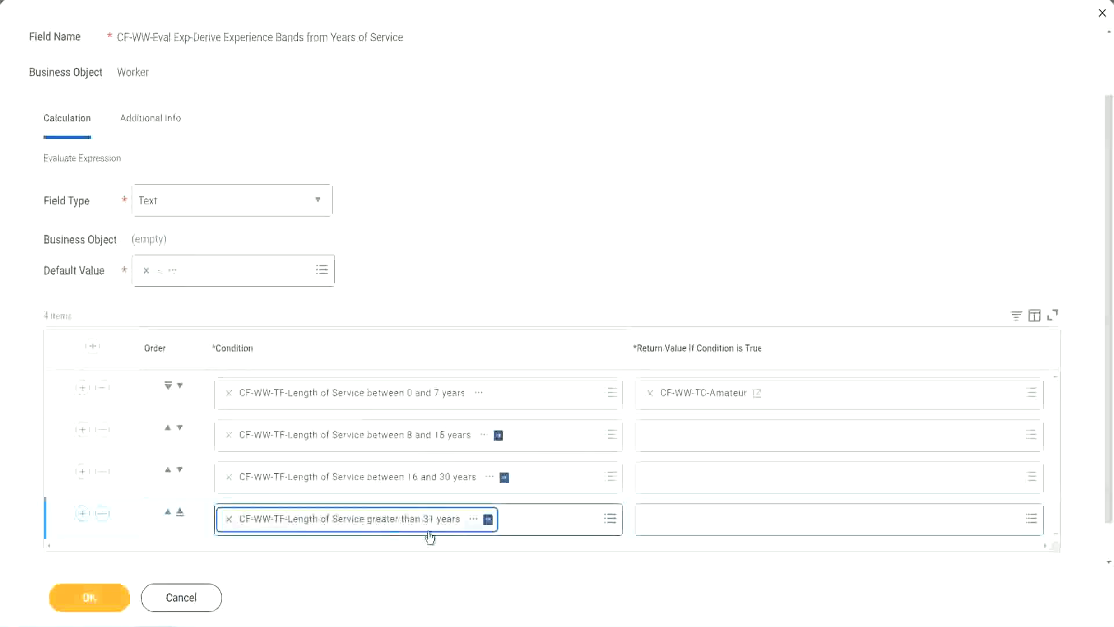
{"action": "left_click", "coordinate": [500, 240]}
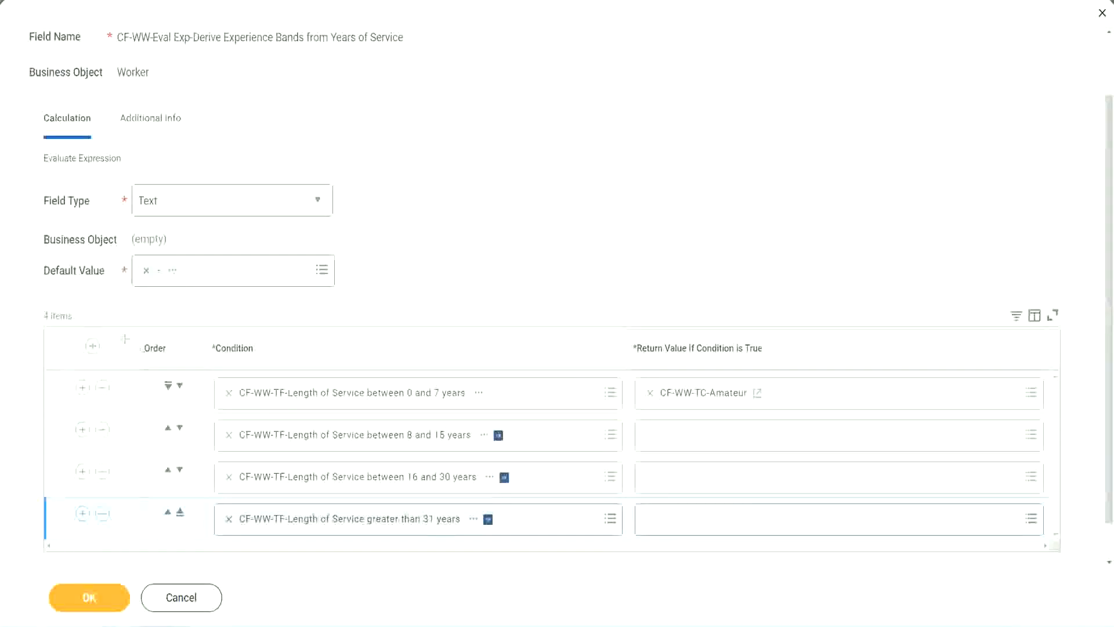
Step: Try moving the 8 to 15 years condition above the 0 to 7 years condition and restore the original order
{"action": "left_click_drag", "start_coordinate": [124, 339], "coordinate": [124, 459]}
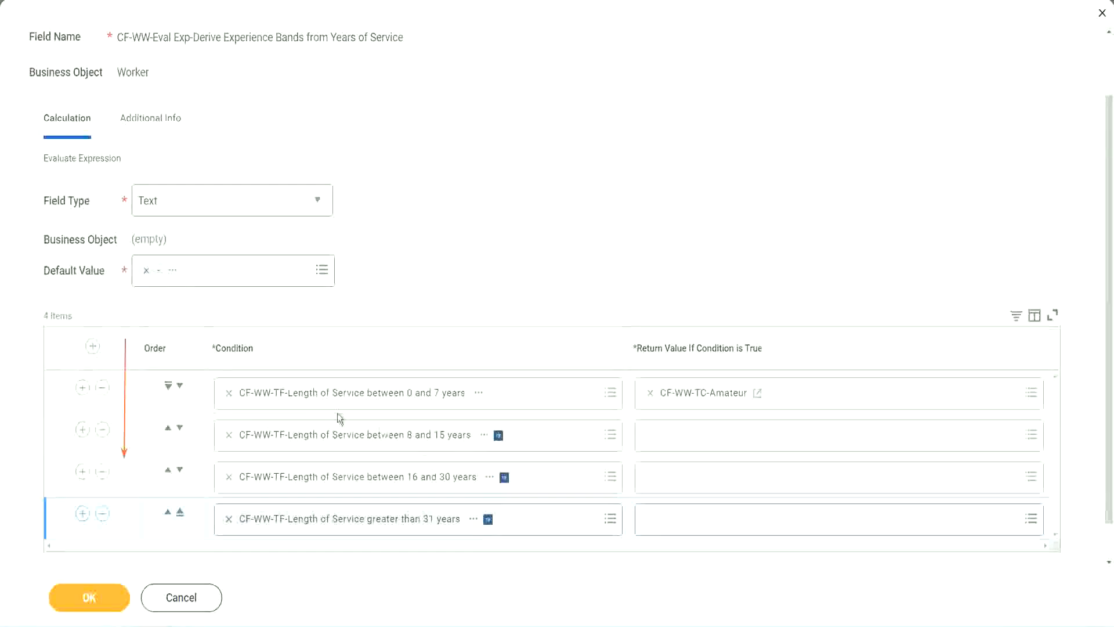
{"action": "left_click", "coordinate": [168, 429]}
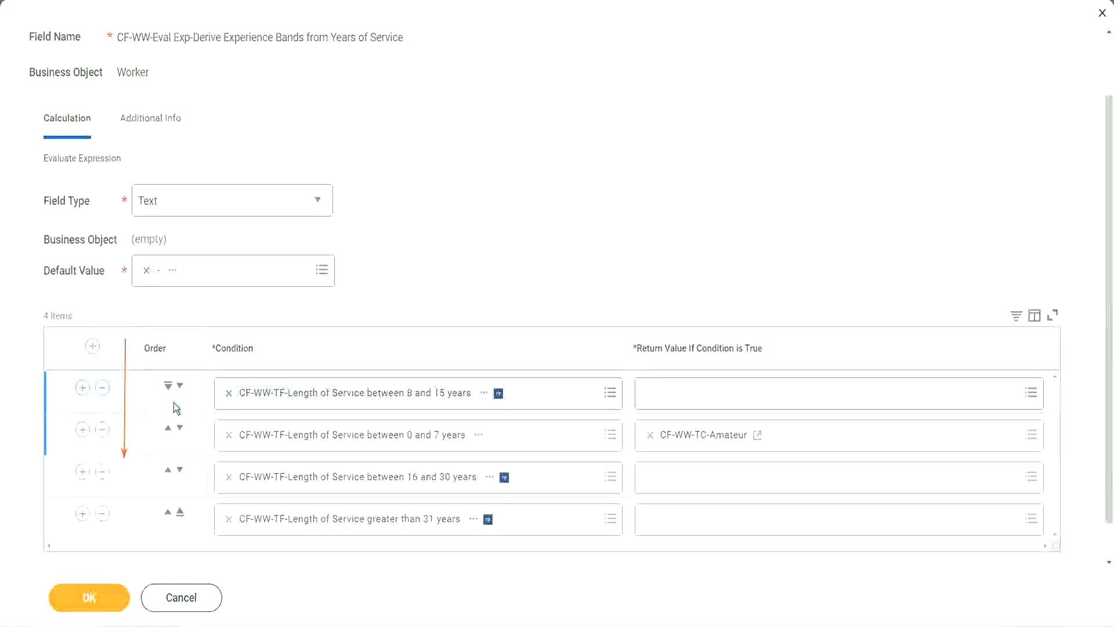
{"action": "left_click", "coordinate": [180, 387]}
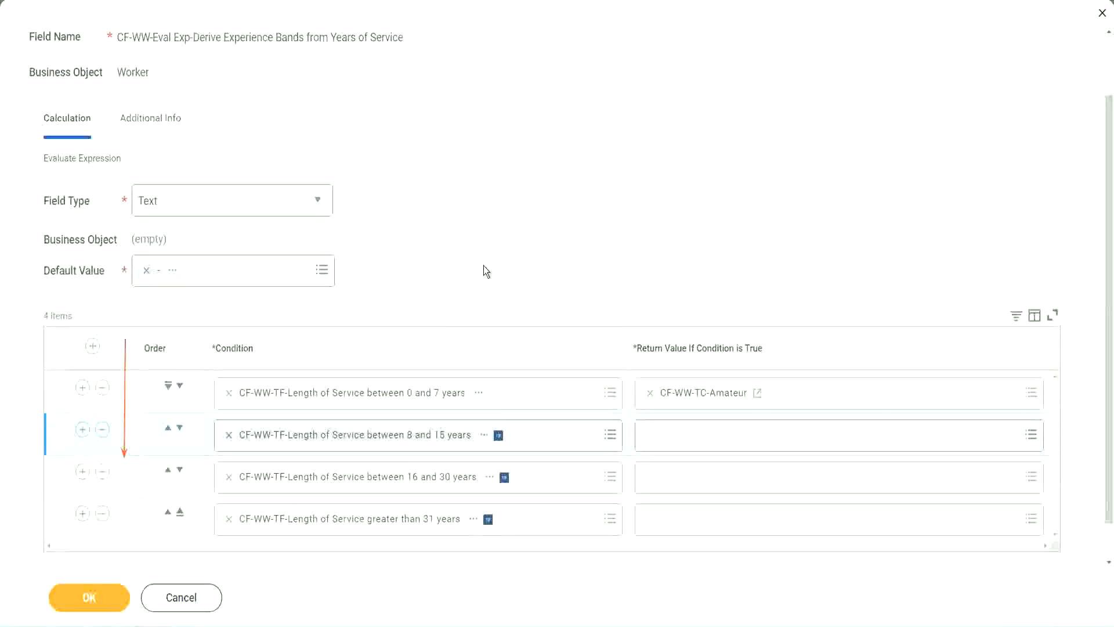
{"action": "left_click", "coordinate": [168, 429]}
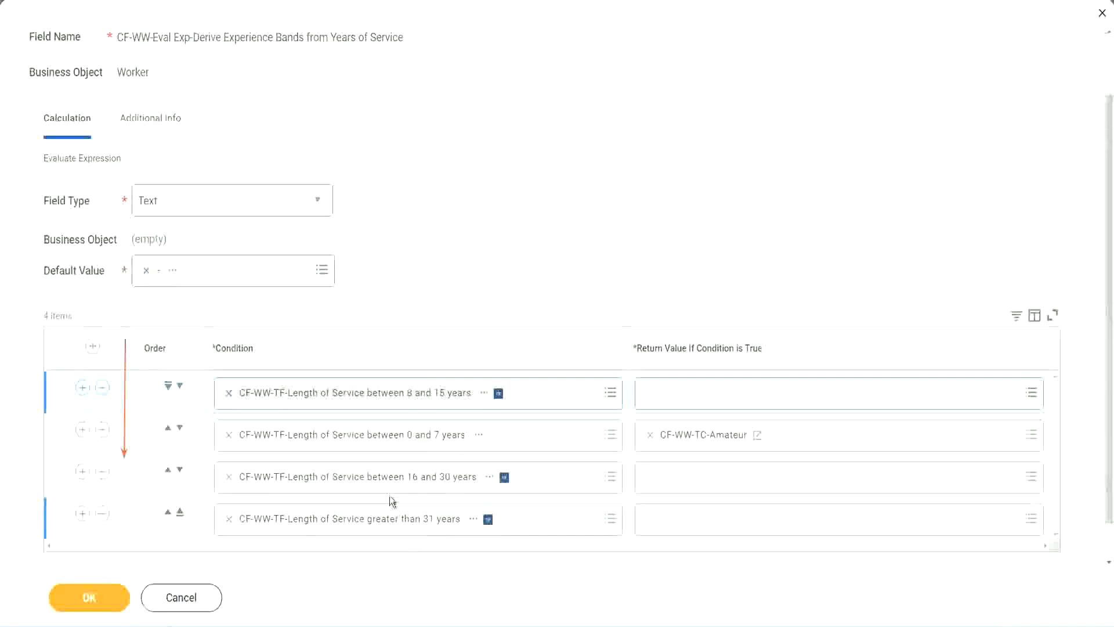
{"action": "right_click", "coordinate": [706, 444]}
{"action": "left_click", "coordinate": [667, 500]}
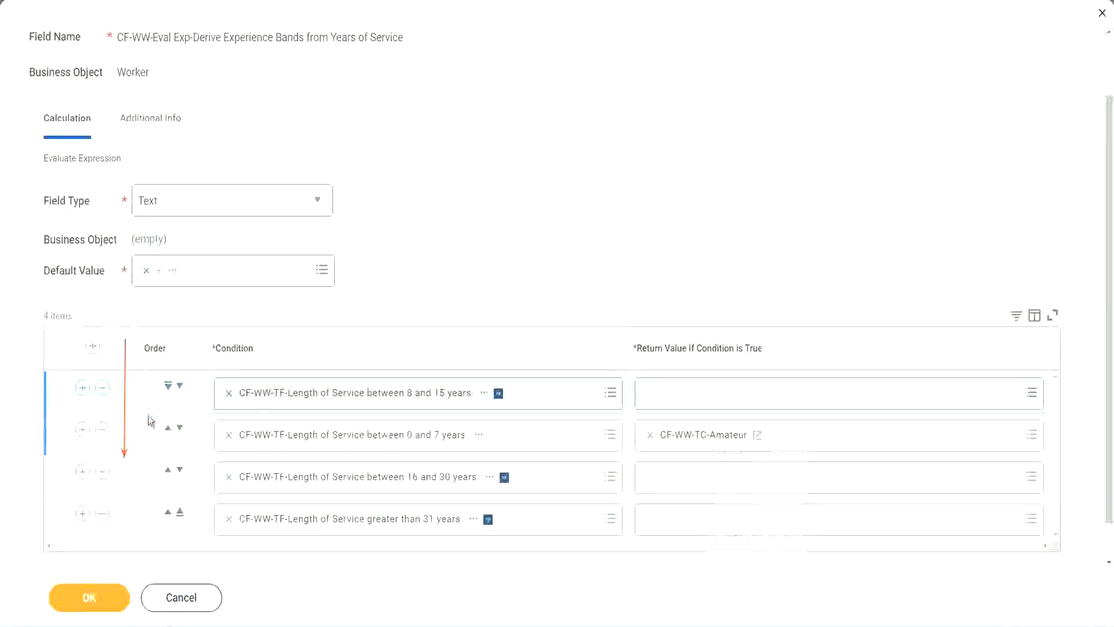
{"action": "left_click", "coordinate": [180, 385]}
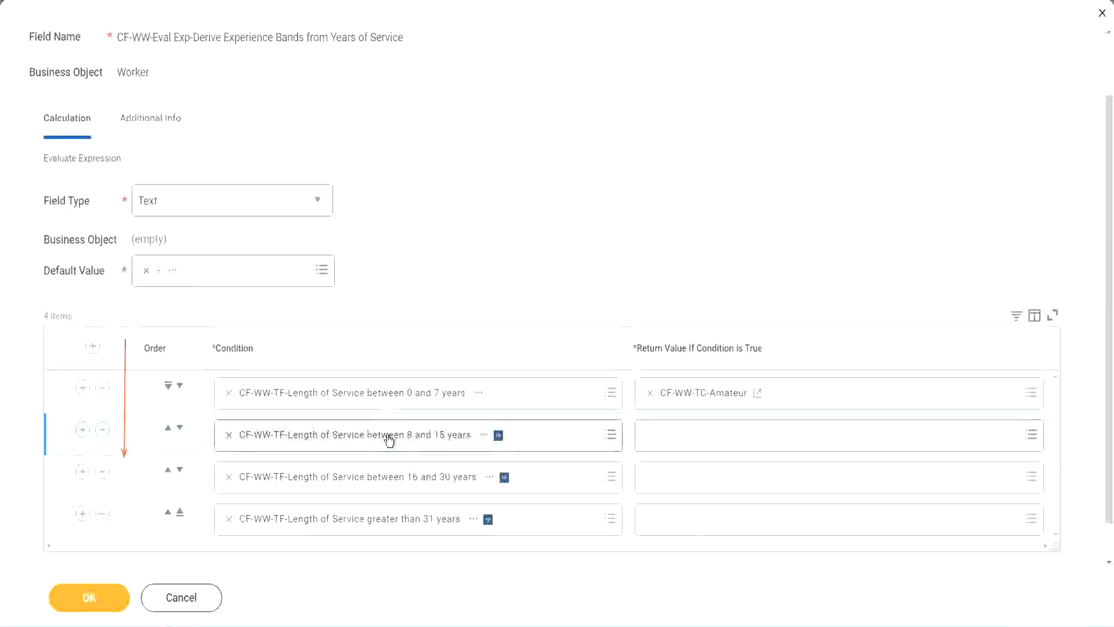
Step: Create a calculated field CF-WW-TC-Experienced for the 8 to 15 years return value, with business object Global and function Text Constant
{"action": "left_click", "coordinate": [653, 436]}
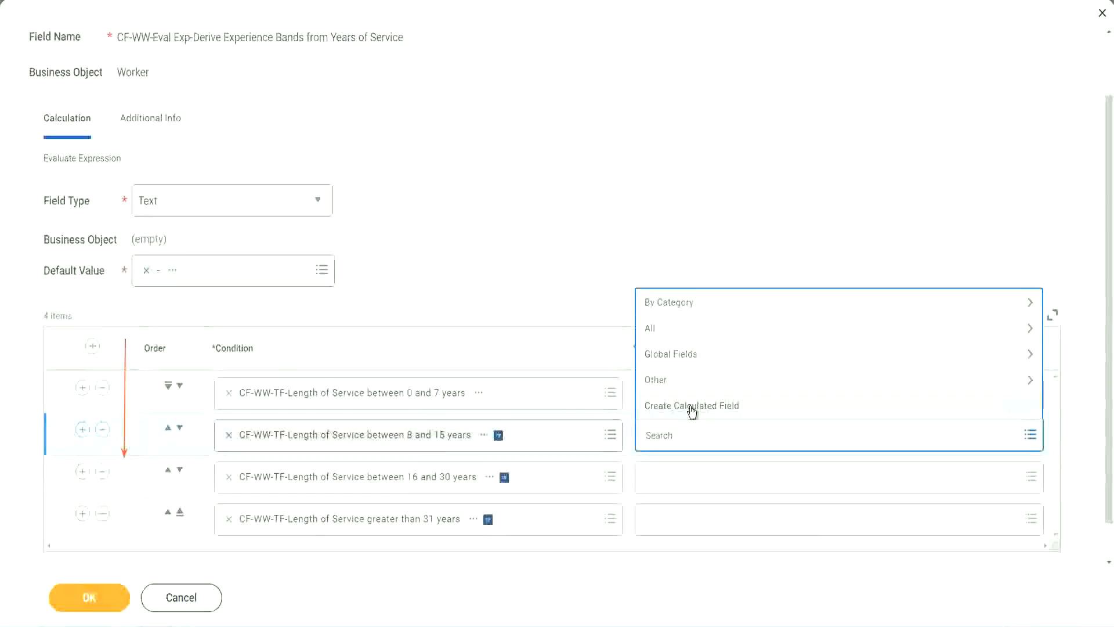
{"action": "left_click", "coordinate": [691, 407]}
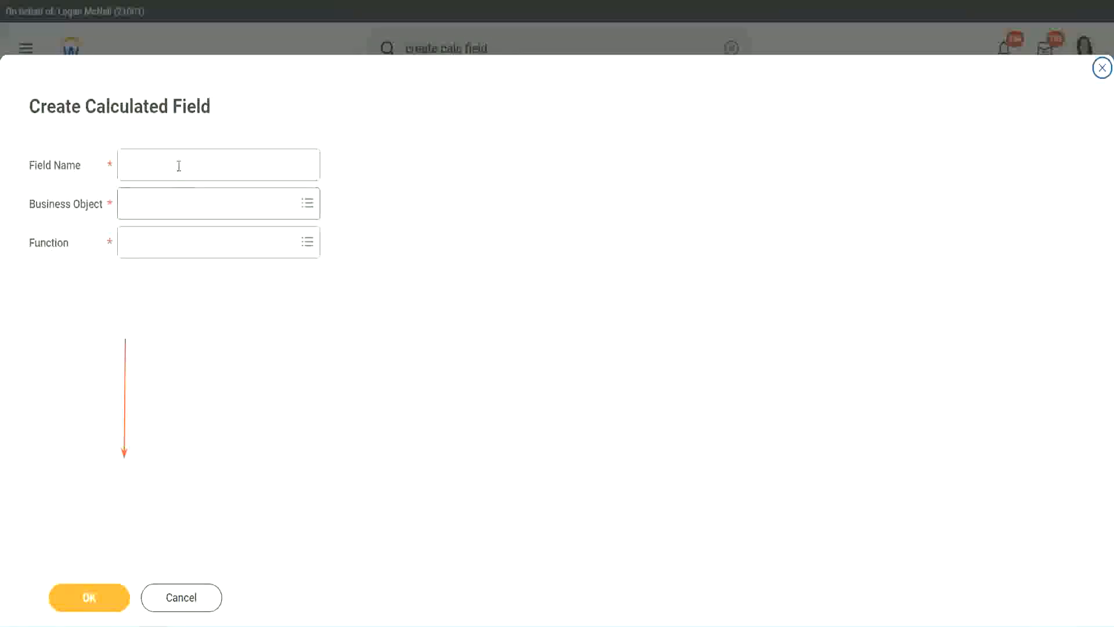
{"action": "left_click", "coordinate": [177, 165]}
{"action": "key", "text": "ctrl+v"}
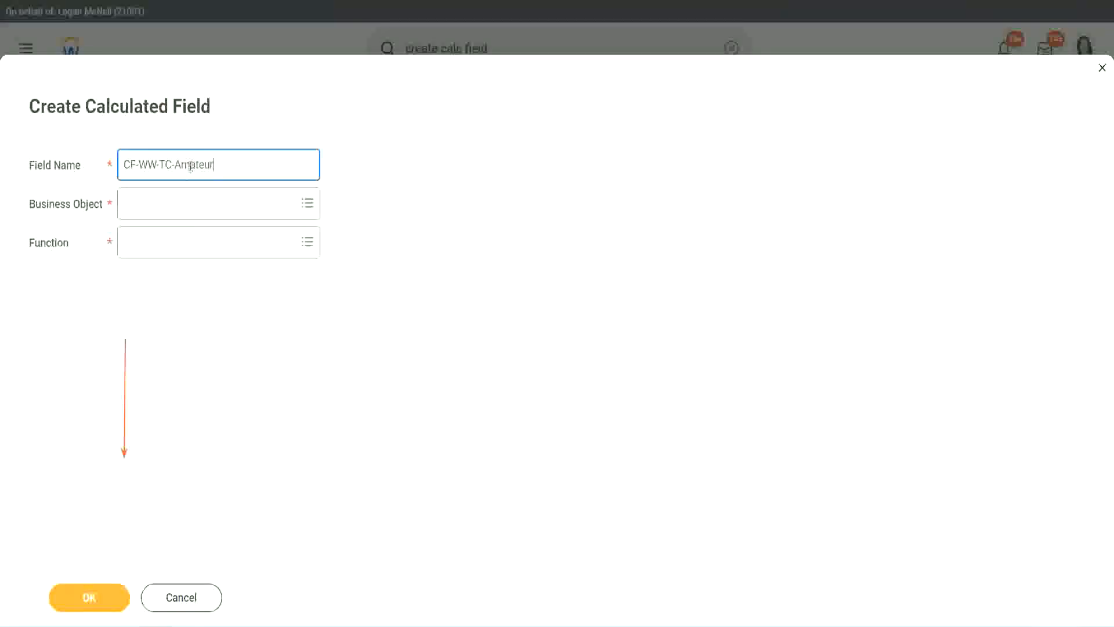
{"action": "double_click", "coordinate": [190, 166]}
{"action": "type", "text": "Experienced"}
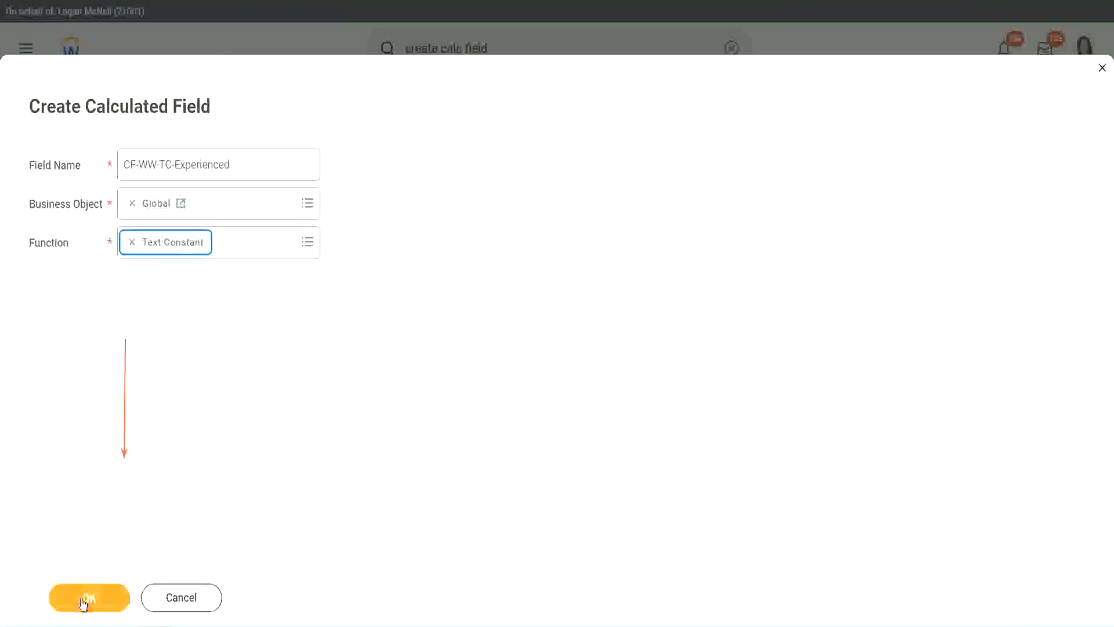
{"action": "left_click", "coordinate": [83, 600]}
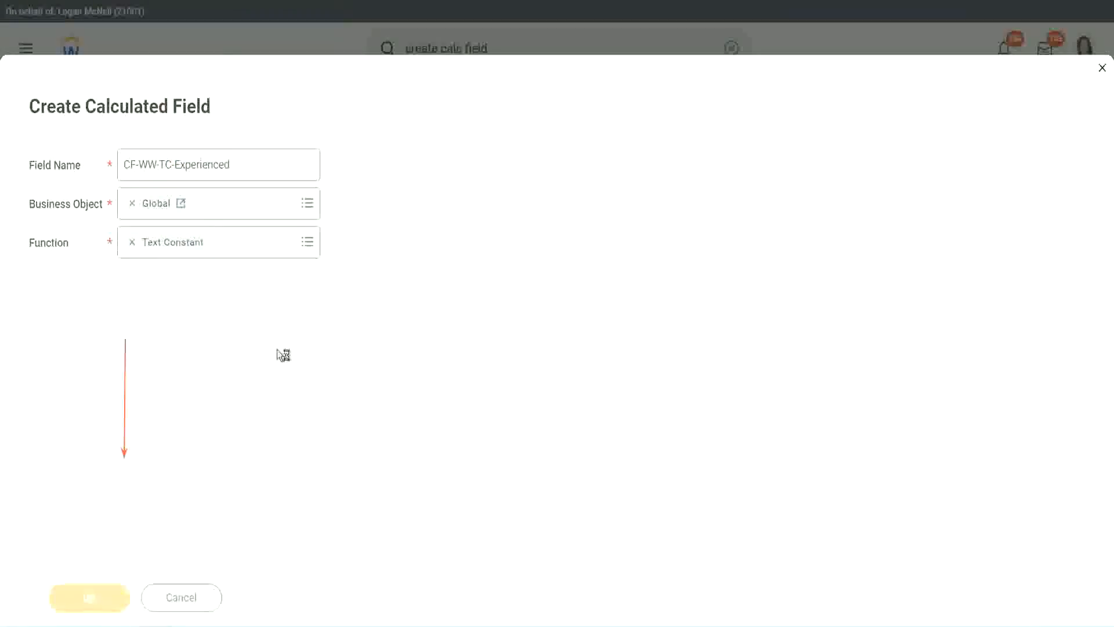
Step: Set the text constant to Experienced and save the calculated field
{"action": "left_click", "coordinate": [172, 329]}
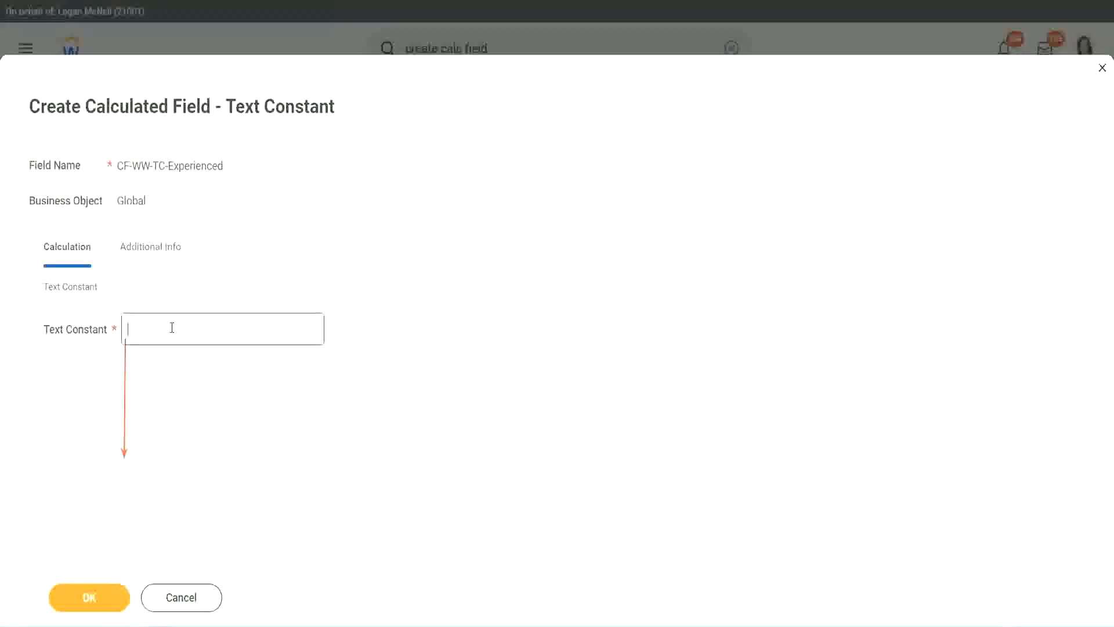
{"action": "type", "text": "Experienced"}
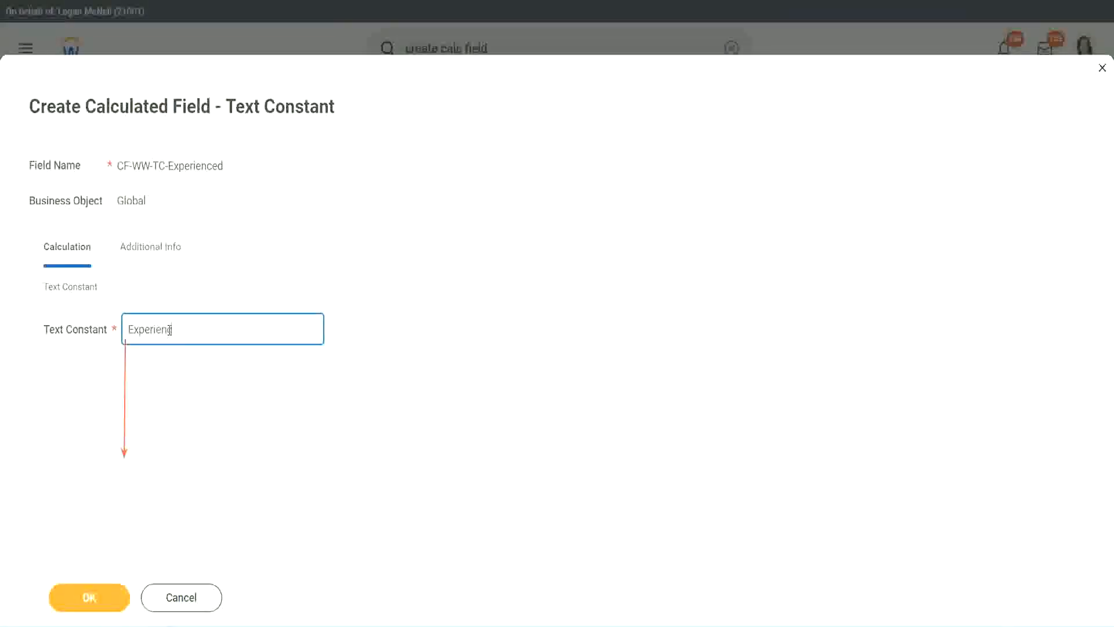
{"action": "left_click", "coordinate": [92, 597]}
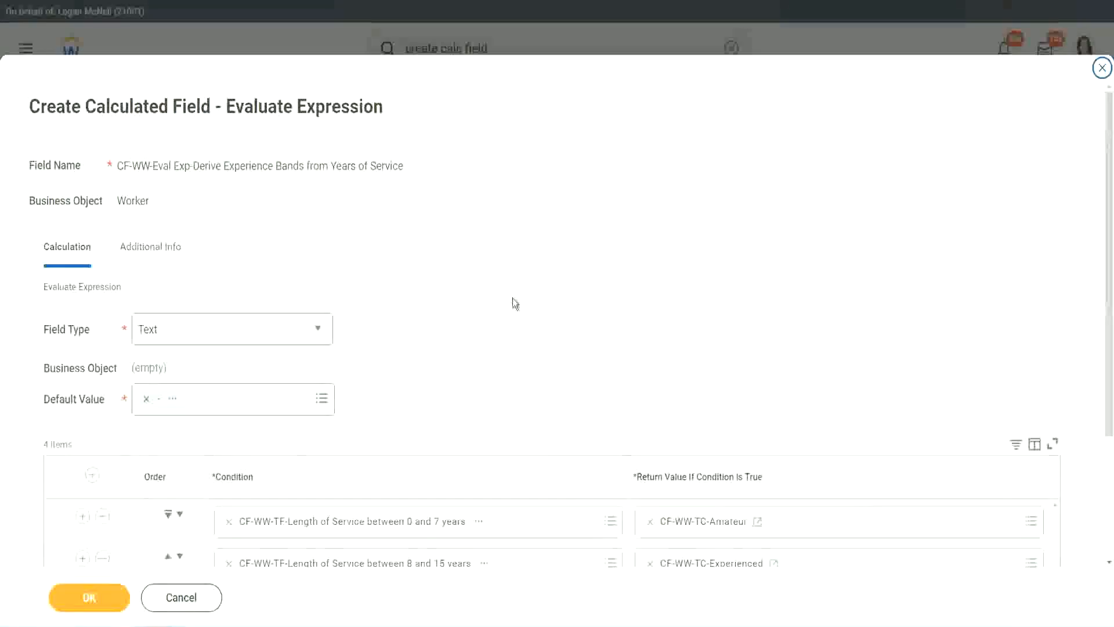
Step: Start a new calculated field for the 16 to 30 years return value, pasting CF-WW-TC-Amateur as its name and choosing business object Global
{"action": "scroll", "coordinate": [514, 303], "scroll_direction": "down", "scroll_amount": 2}
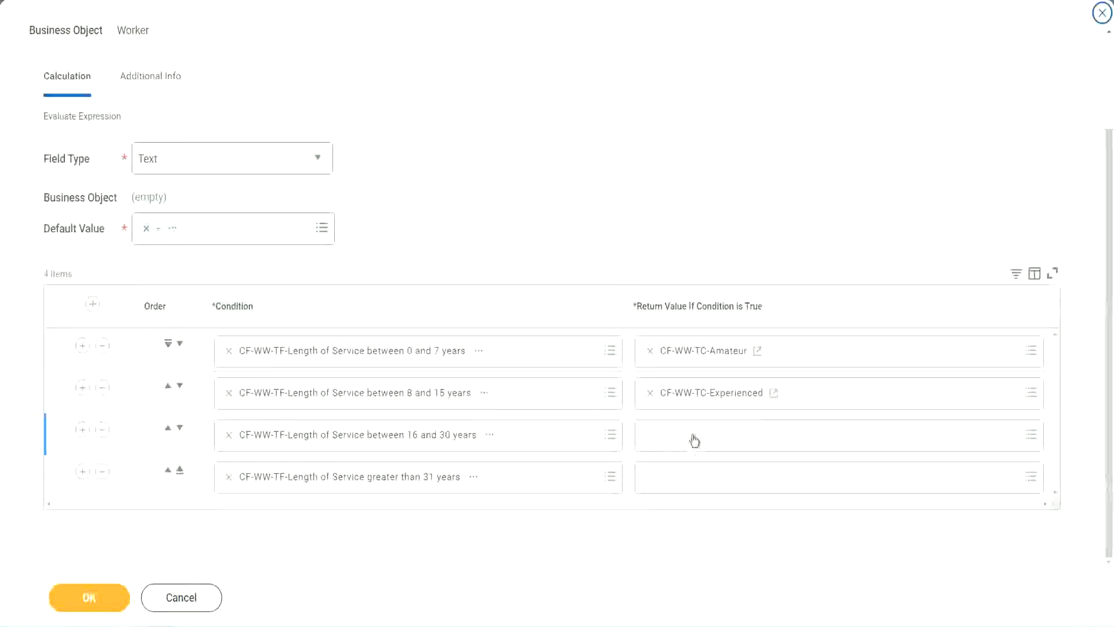
{"action": "left_click", "coordinate": [692, 436]}
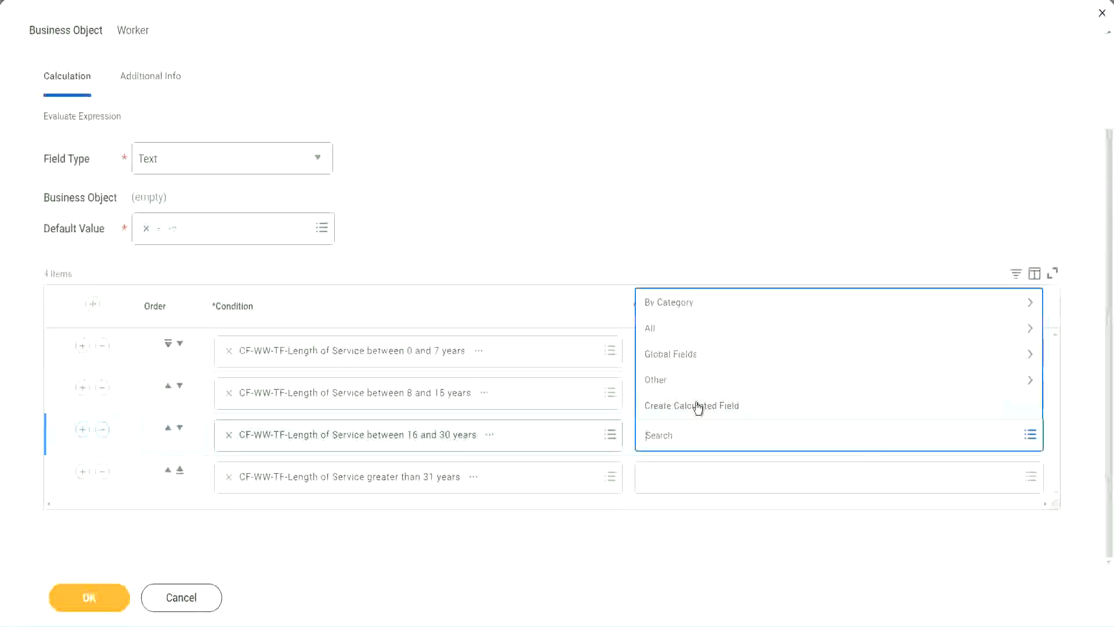
{"action": "left_click", "coordinate": [697, 407]}
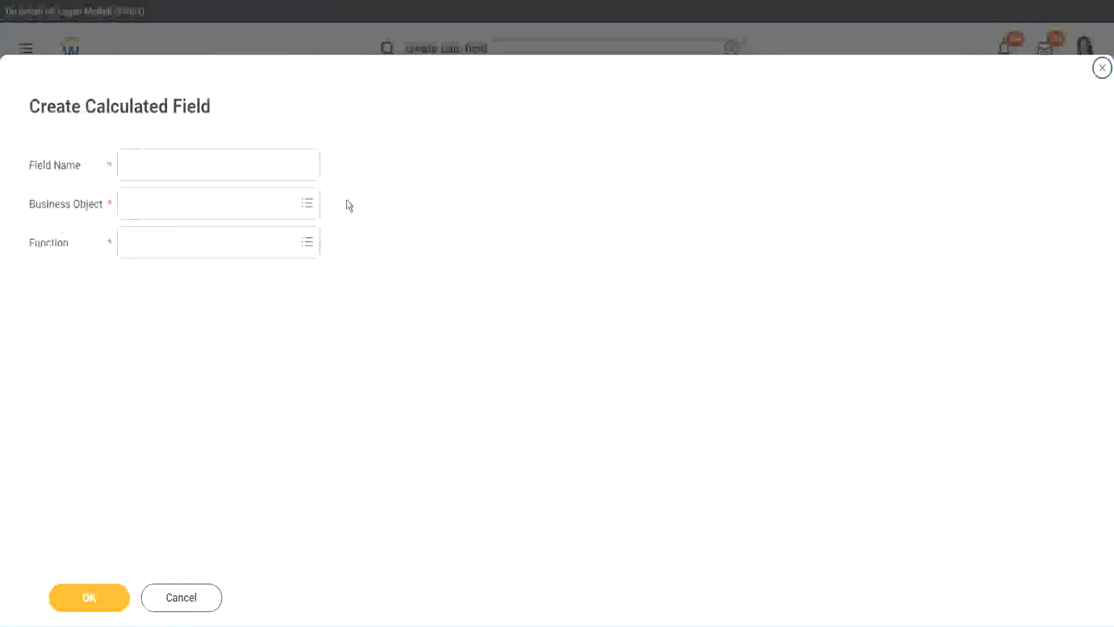
{"action": "left_click", "coordinate": [235, 165]}
{"action": "key", "text": "ctrl+v"}
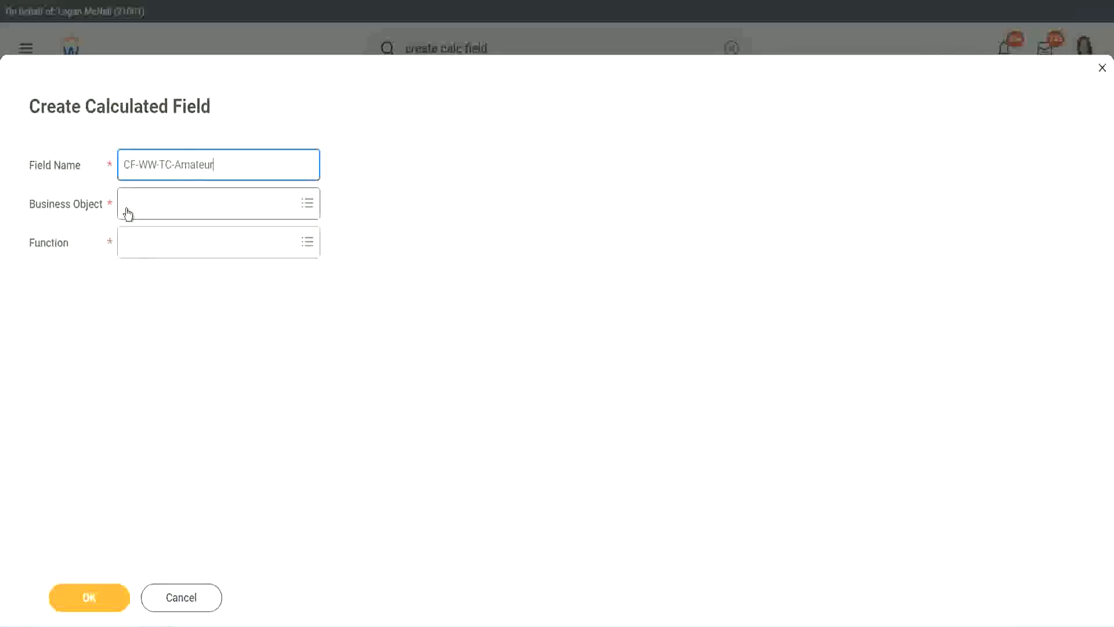
{"action": "left_click", "coordinate": [127, 204]}
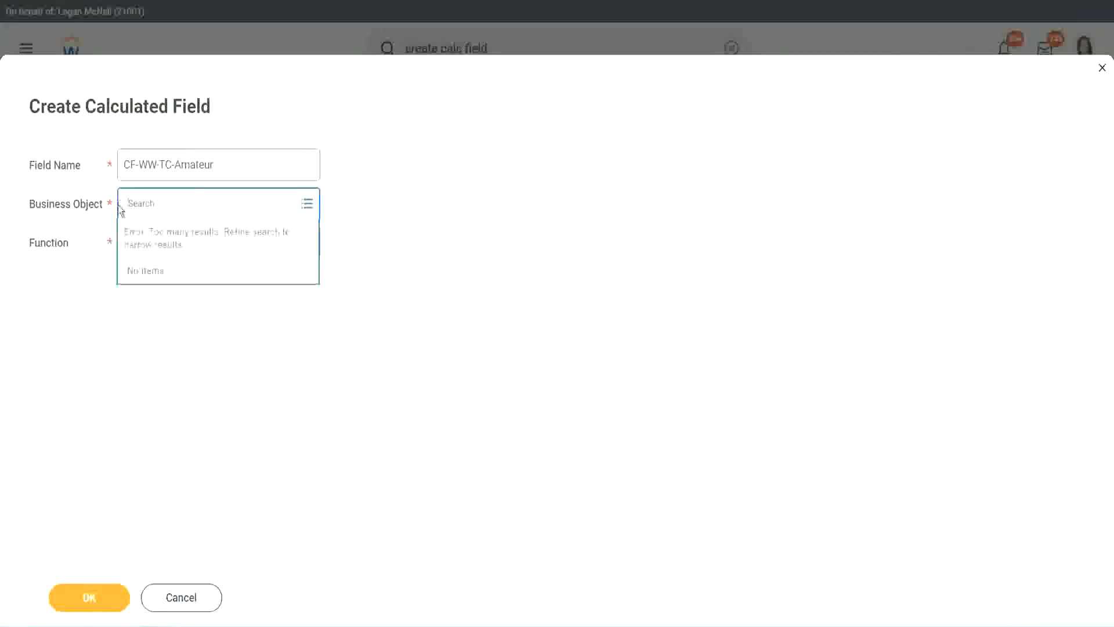
{"action": "type", "text": "global"}
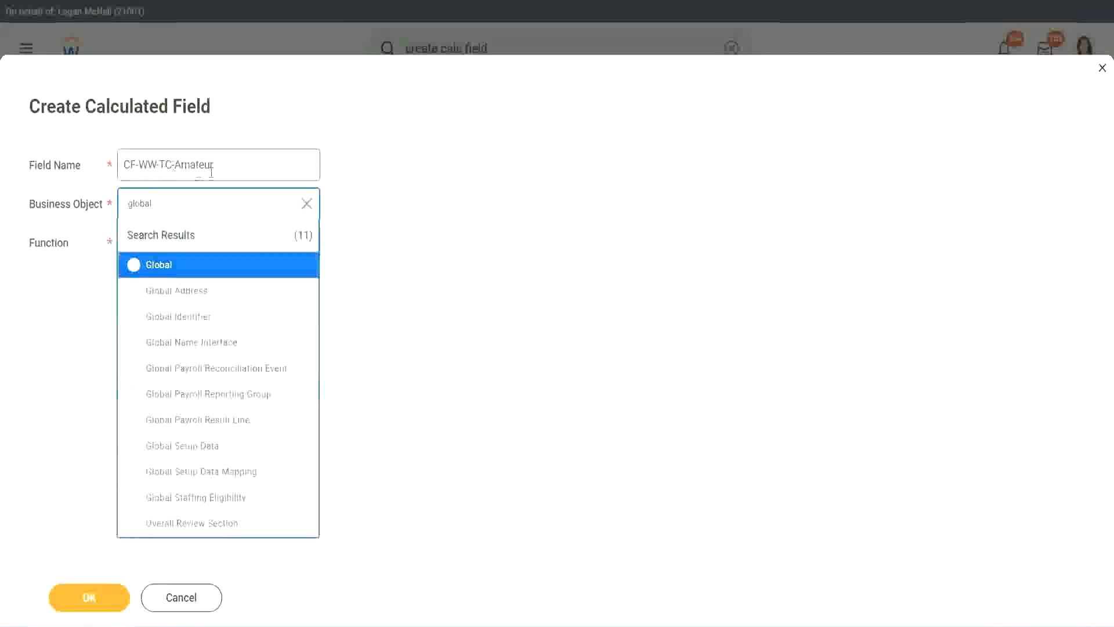
{"action": "left_click", "coordinate": [157, 268]}
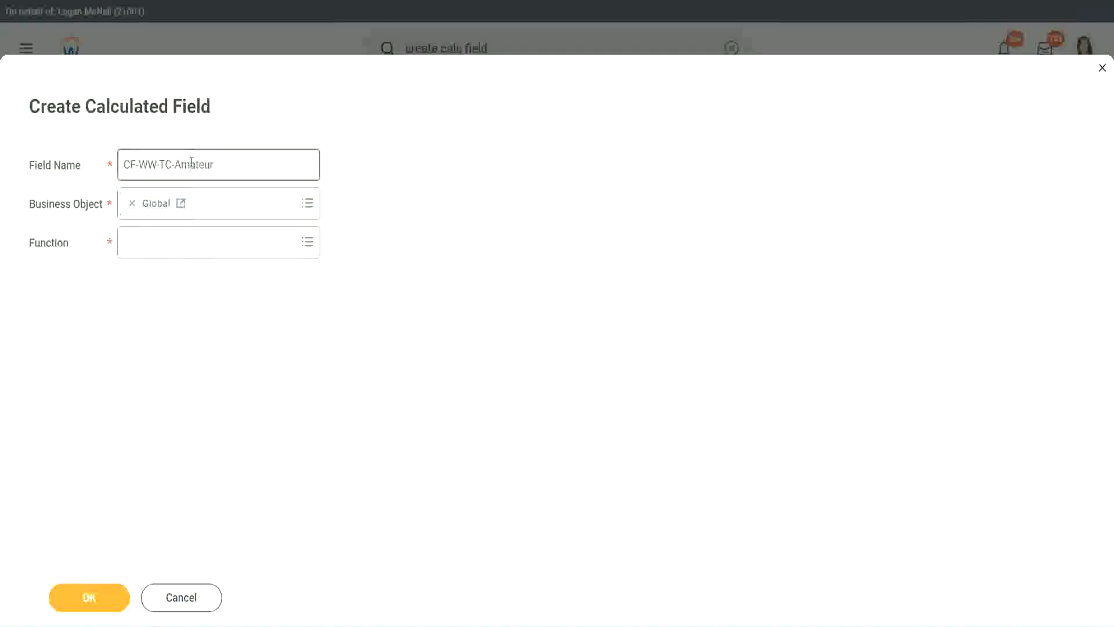
Step: Name the new calculated field CF-WW-TC-Senior and choose Text Constant as its function
{"action": "double_click", "coordinate": [204, 163]}
{"action": "type", "text": "Senior"}
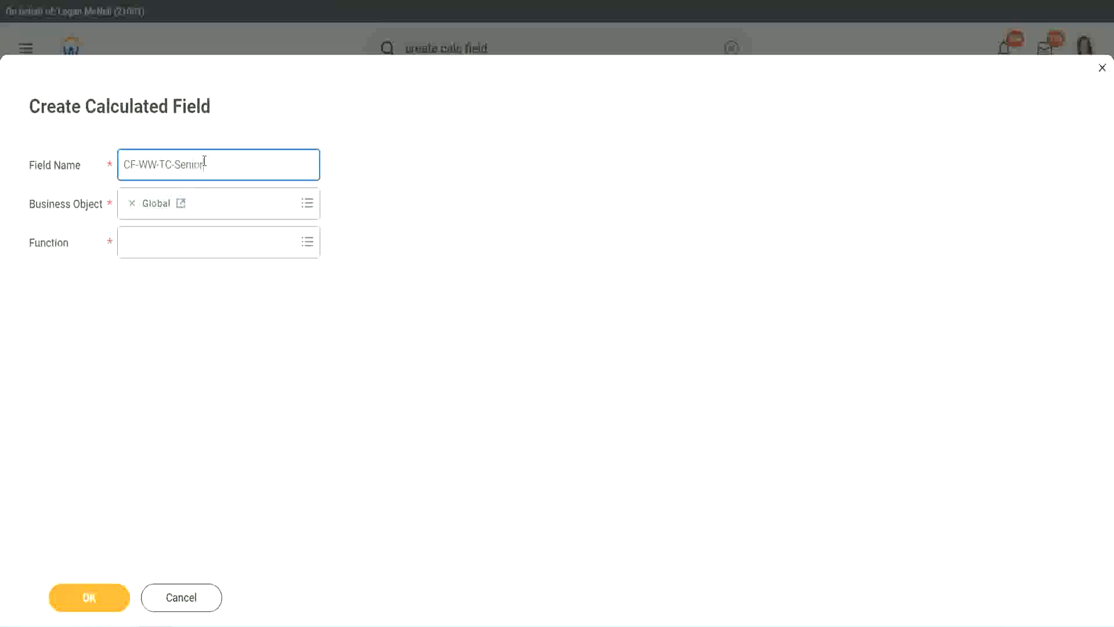
{"action": "left_click", "coordinate": [178, 253]}
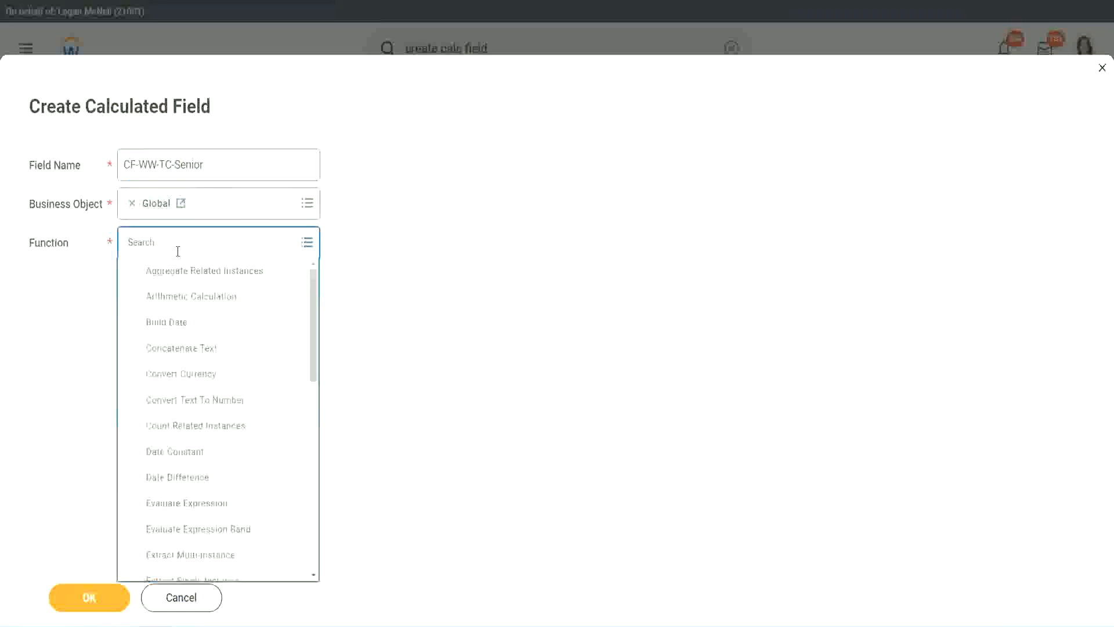
{"action": "type", "text": "tc"}
{"action": "left_click", "coordinate": [175, 297]}
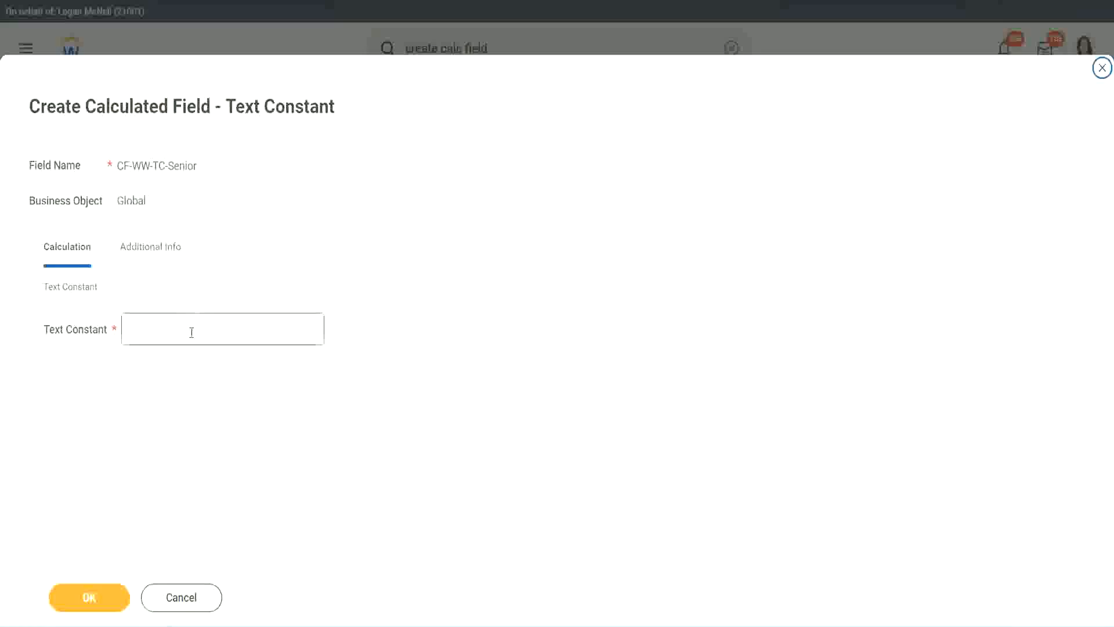
Step: Set the text constant to Senior and save the calculated field
{"action": "left_click", "coordinate": [188, 326]}
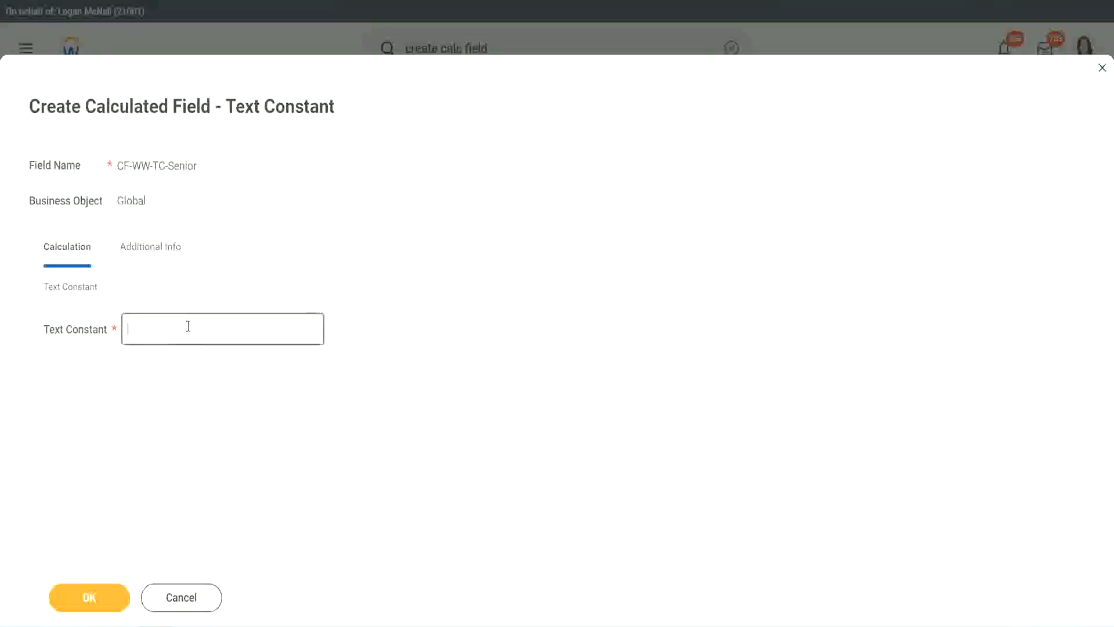
{"action": "type", "text": "Senior"}
{"action": "left_click", "coordinate": [110, 607]}
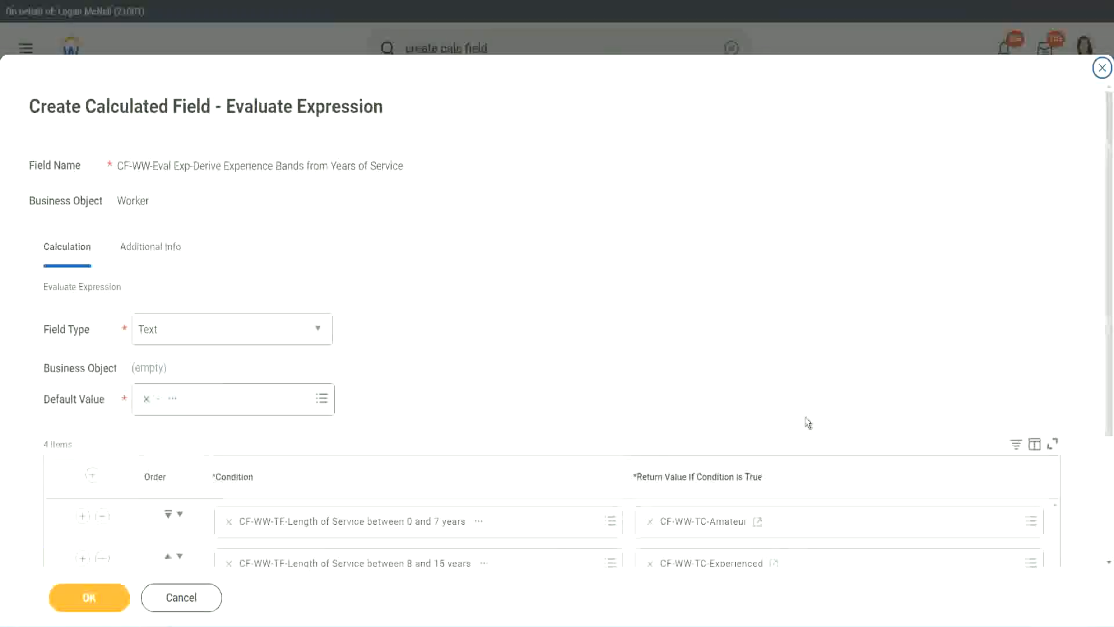
Step: Start a new calculated field for the greater than 31 years return value and name it CF-WW-TC-Legend
{"action": "scroll", "coordinate": [803, 423], "scroll_direction": "down", "scroll_amount": 3}
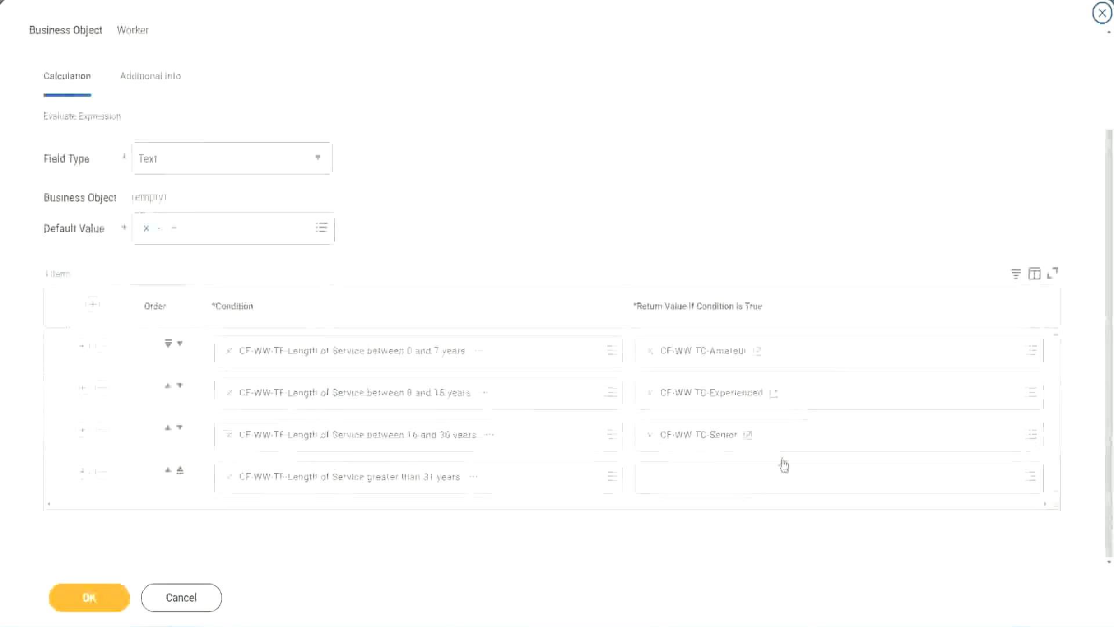
{"action": "right_click", "coordinate": [679, 441]}
{"action": "left_click", "coordinate": [672, 502]}
{"action": "left_click", "coordinate": [679, 485]}
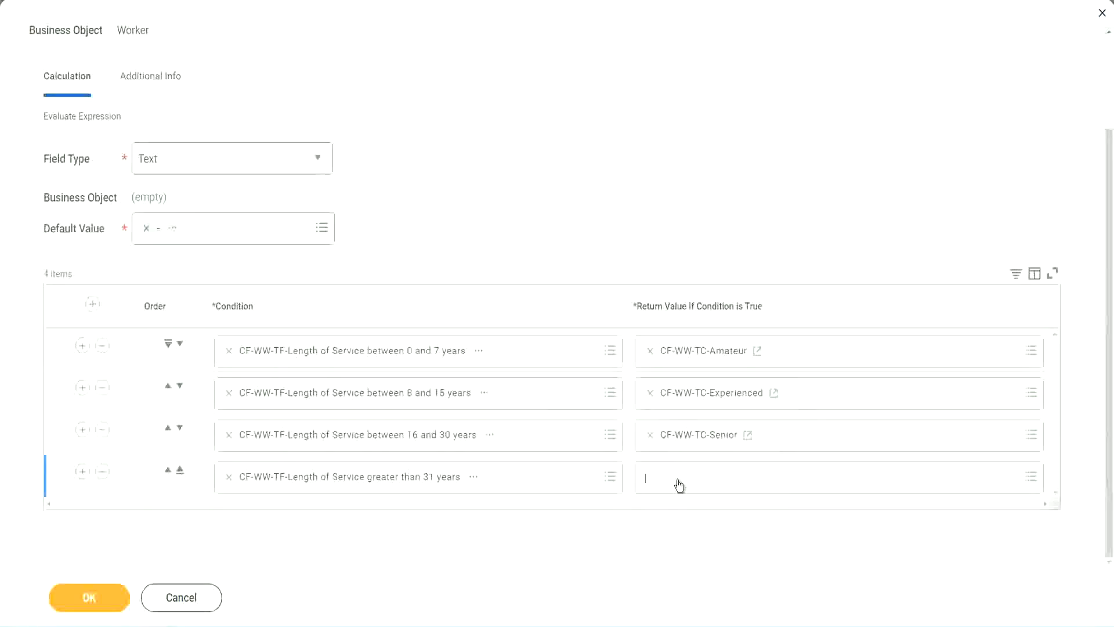
{"action": "left_click", "coordinate": [691, 451]}
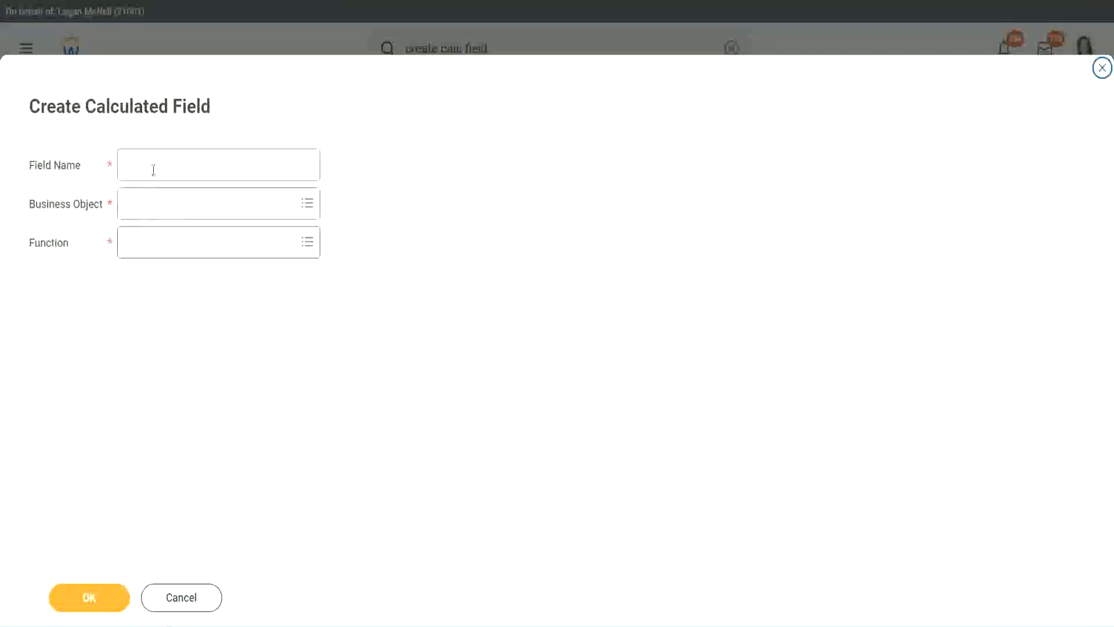
{"action": "left_click", "coordinate": [155, 168]}
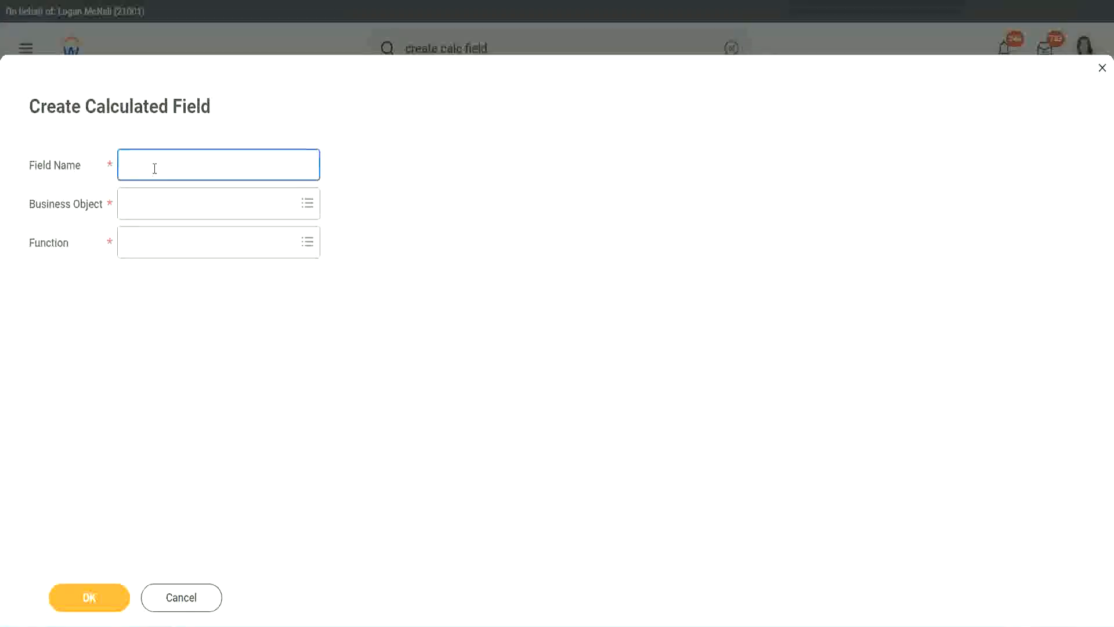
{"action": "key", "text": "ctrl+v"}
{"action": "double_click", "coordinate": [187, 164]}
{"action": "type", "text": "Legen"}
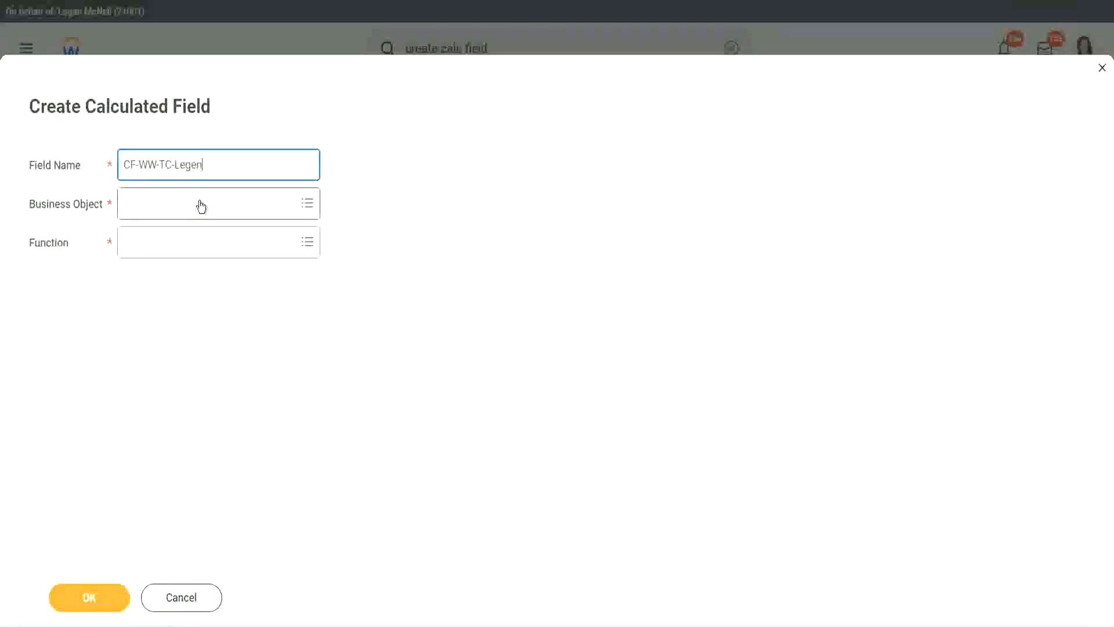
Step: Assign business object Global and function Text Constant to CF-WW-TC-Legend and continue to its calculation settings
{"action": "left_click", "coordinate": [157, 211]}
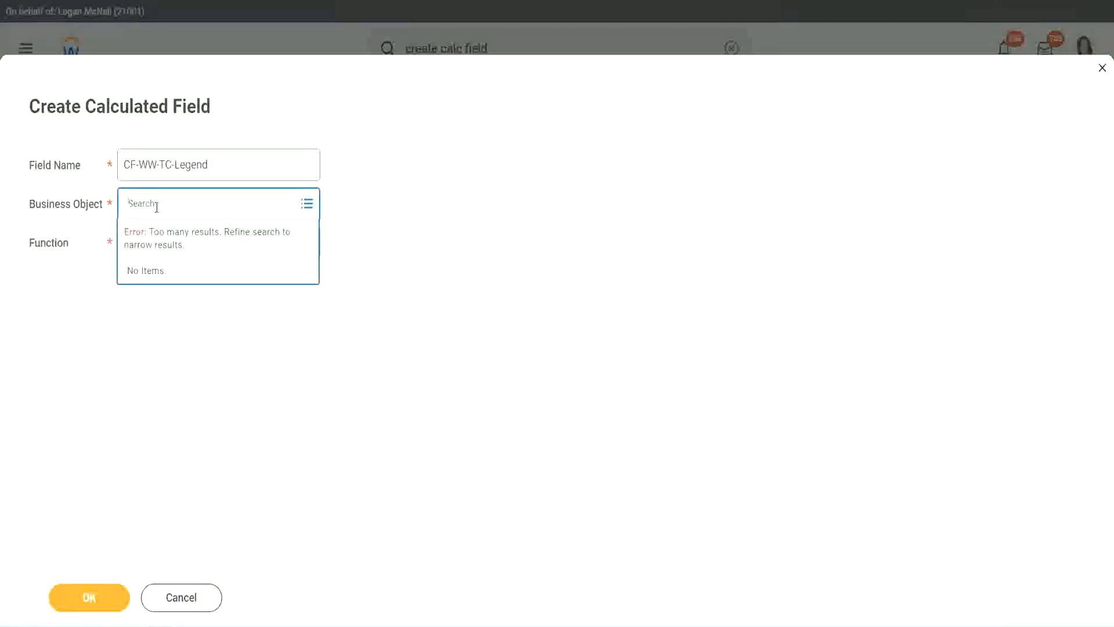
{"action": "type", "text": "Global"}
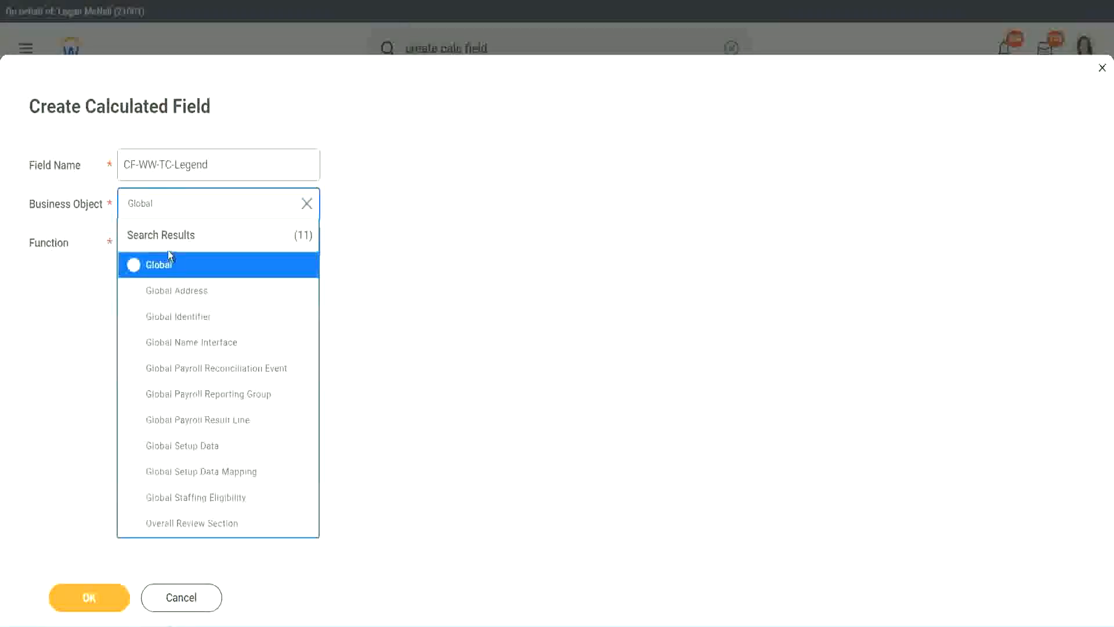
{"action": "left_click", "coordinate": [165, 268]}
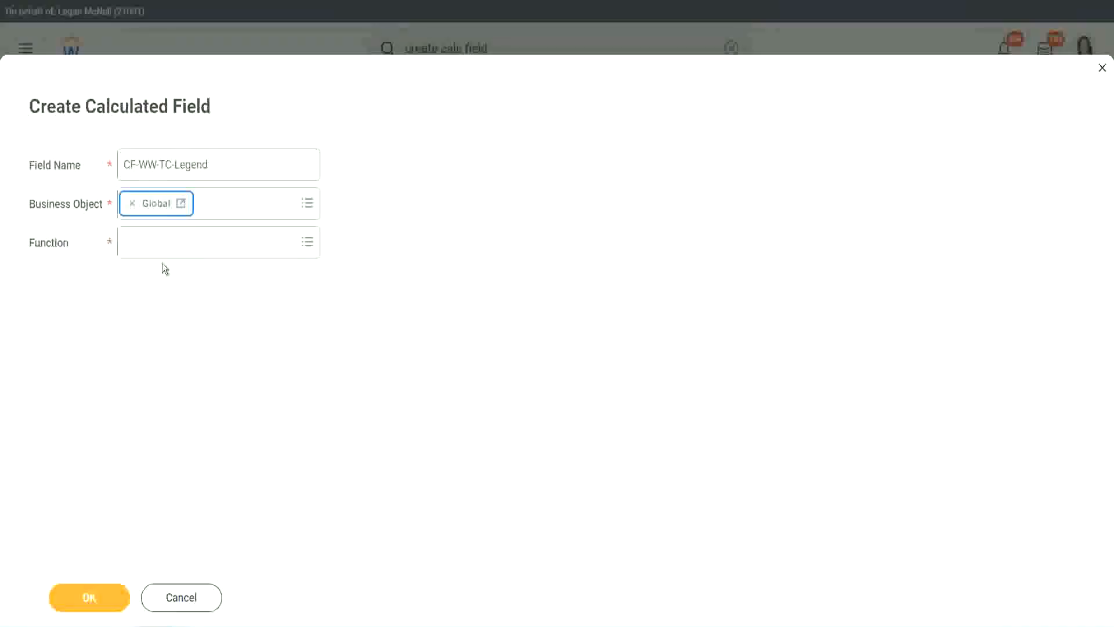
{"action": "left_click", "coordinate": [161, 241]}
{"action": "type", "text": "tc"}
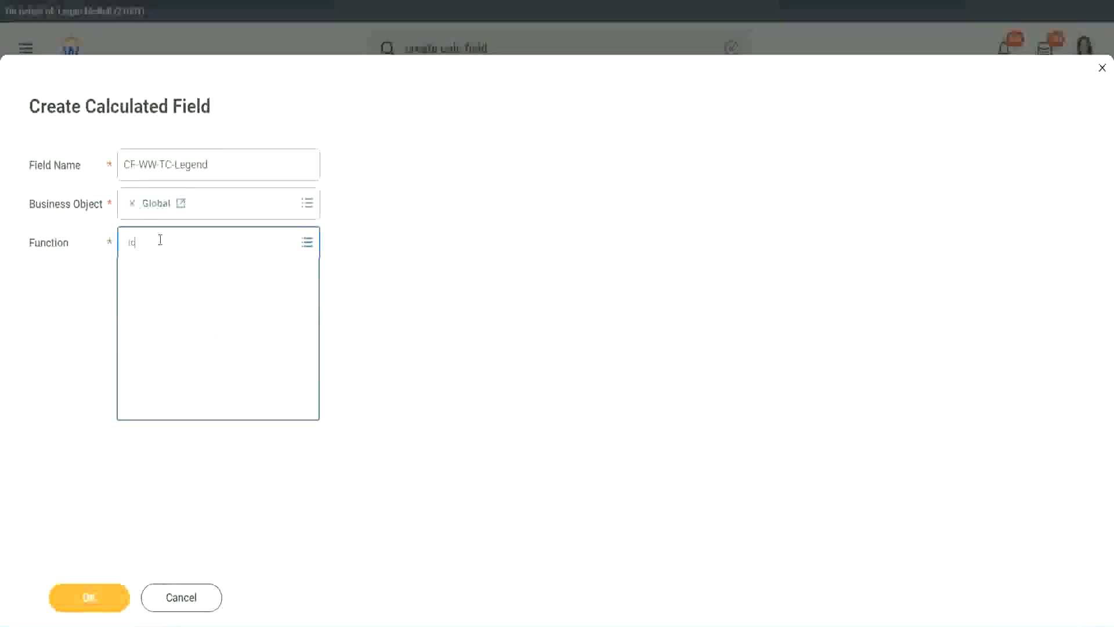
{"action": "key", "text": "Return"}
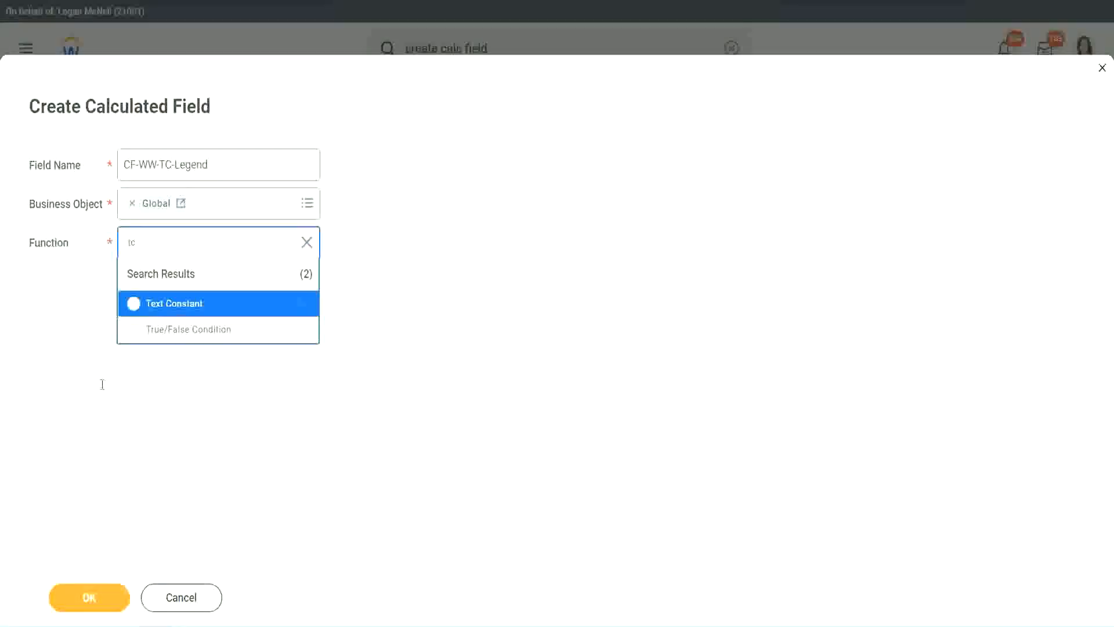
{"action": "left_click", "coordinate": [214, 305]}
{"action": "left_click", "coordinate": [87, 598]}
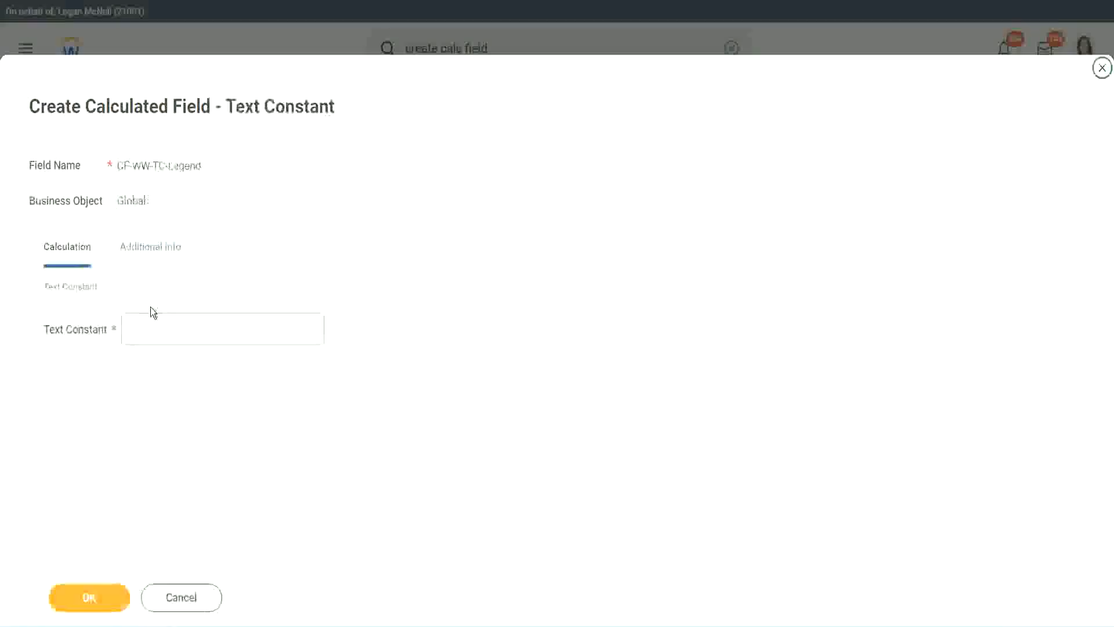
Step: Set the text constant to Legend and save the calculated field
{"action": "left_click", "coordinate": [144, 330]}
{"action": "type", "text": "Legend"}
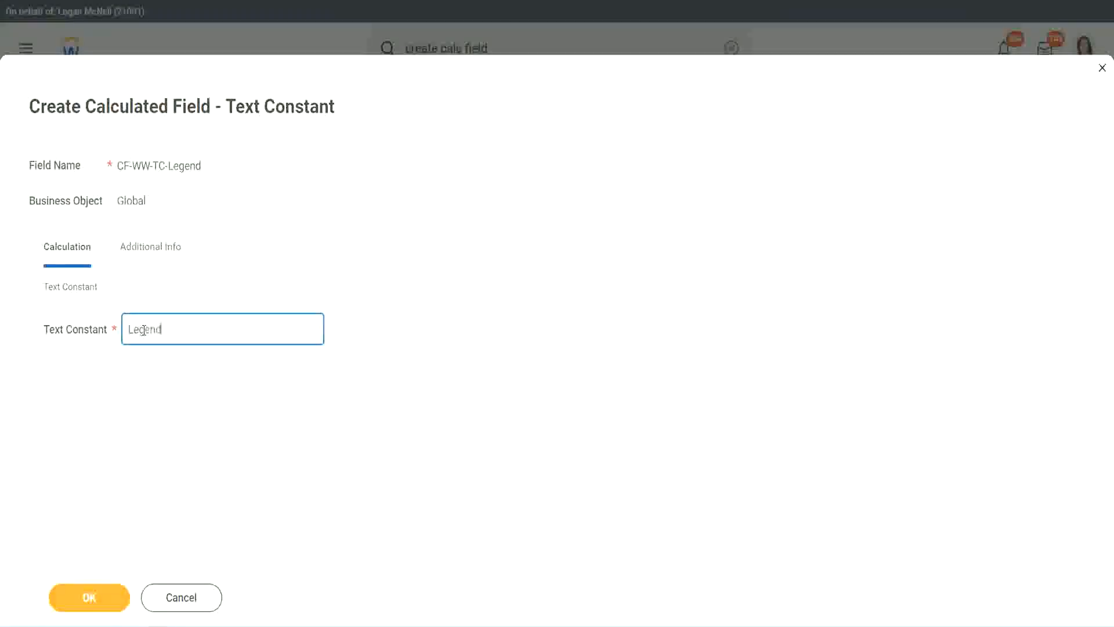
{"action": "left_click", "coordinate": [96, 598]}
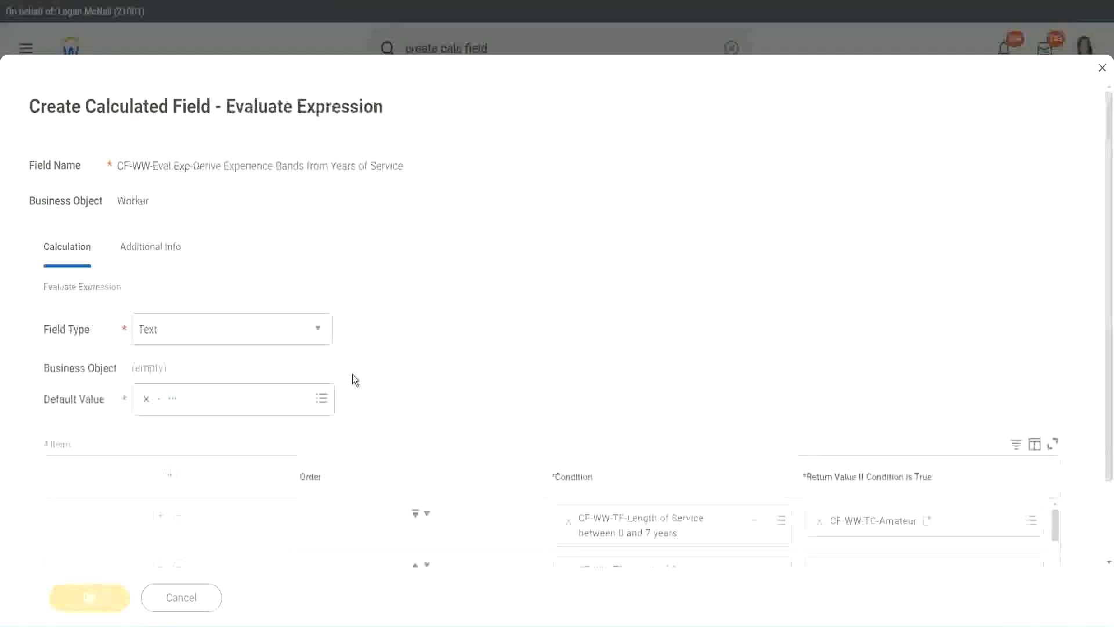
{"action": "scroll", "coordinate": [589, 307], "scroll_direction": "down", "scroll_amount": 3}
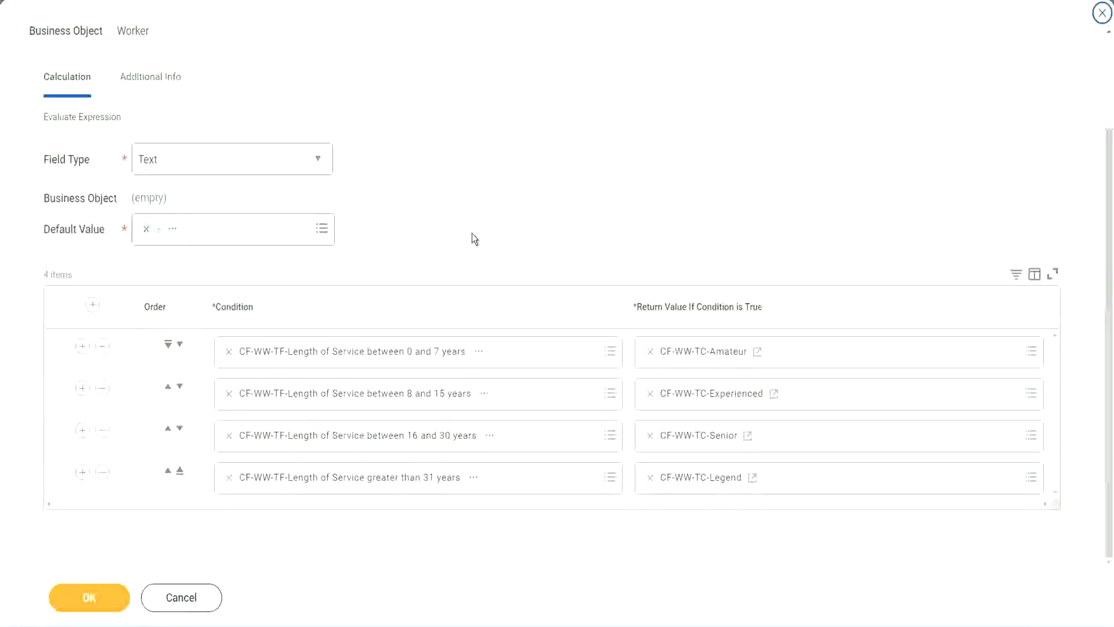
{"action": "scroll", "coordinate": [472, 233], "scroll_direction": "up", "scroll_amount": 2}
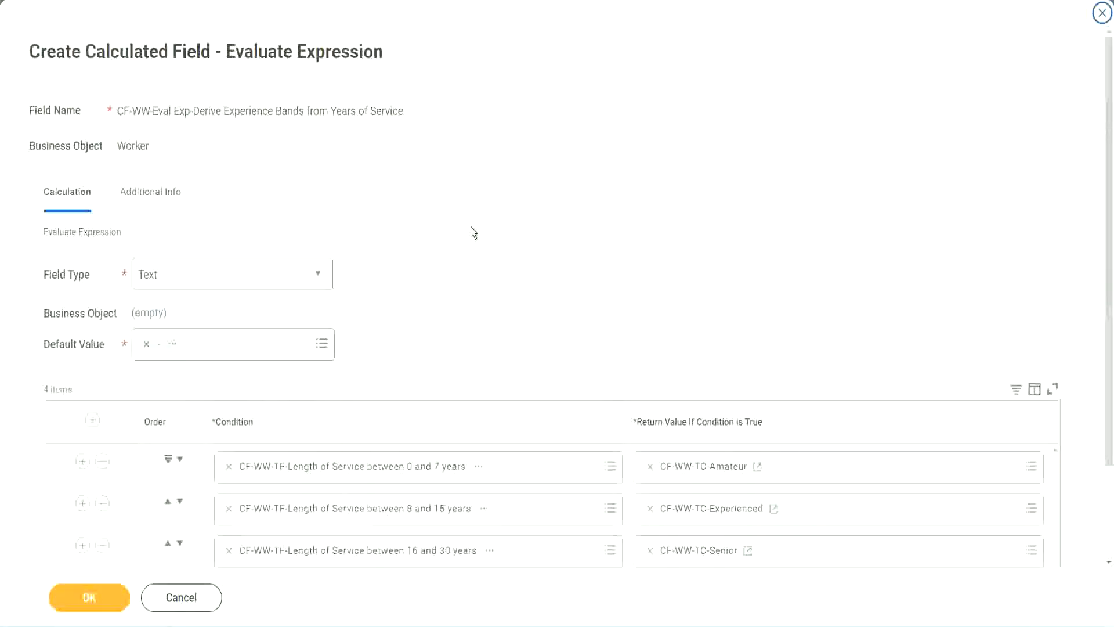
{"action": "scroll", "coordinate": [471, 227], "scroll_direction": "down", "scroll_amount": 2}
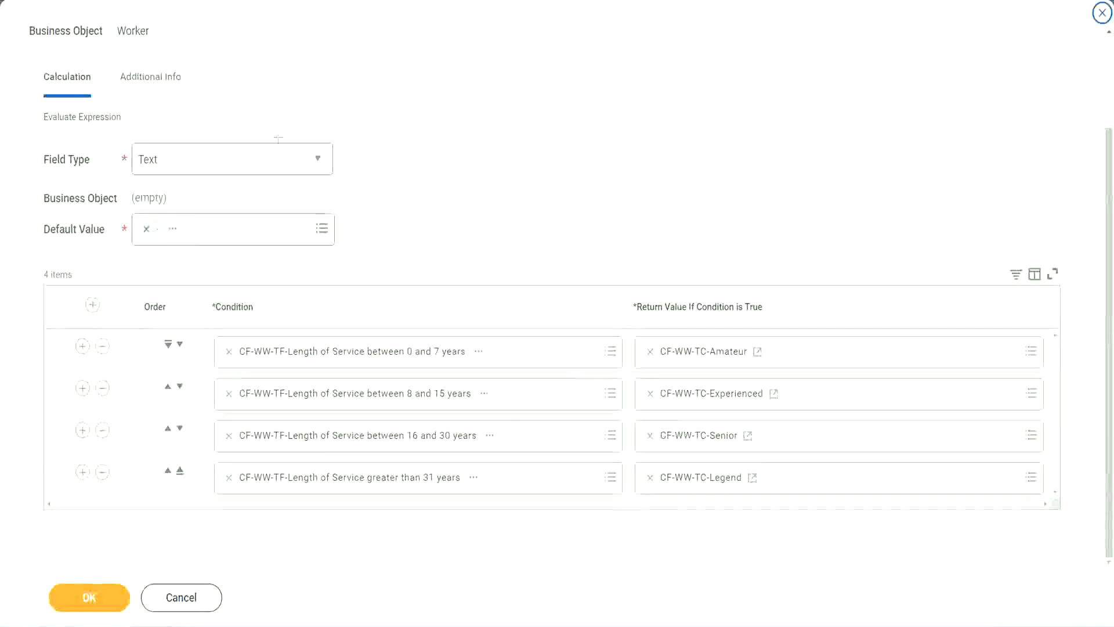
{"action": "left_click_drag", "start_coordinate": [713, 164], "coordinate": [722, 268]}
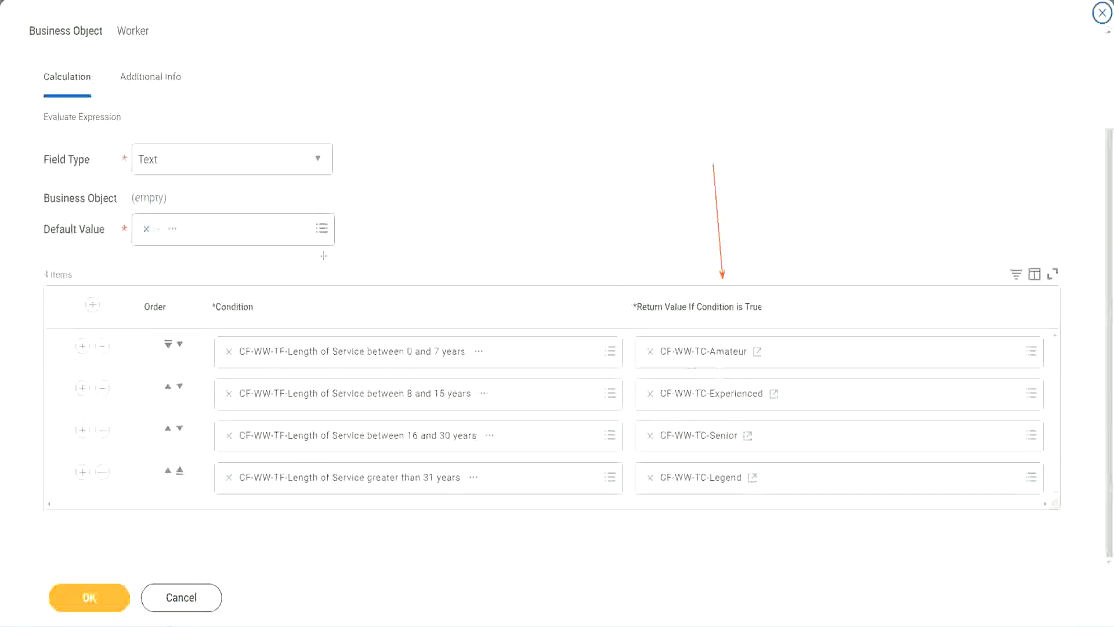
{"action": "left_click_drag", "start_coordinate": [139, 100], "coordinate": [142, 139]}
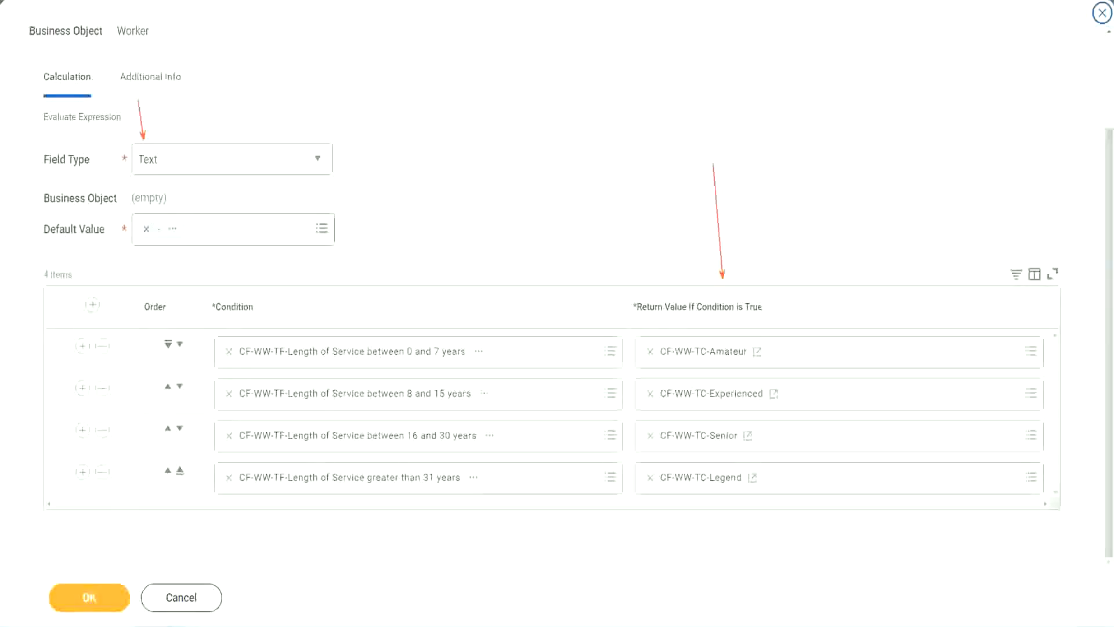
Step: Save the Evaluate Expression calculated field, copy its name from the save confirmation and close the confirmation
{"action": "left_click", "coordinate": [96, 594]}
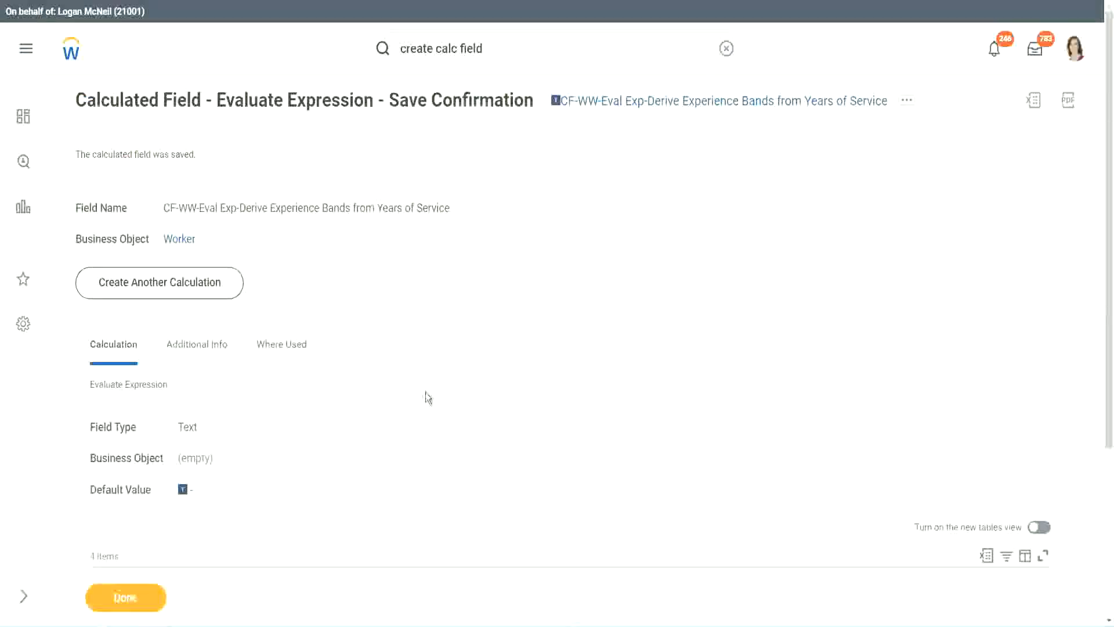
{"action": "scroll", "coordinate": [428, 394], "scroll_direction": "down", "scroll_amount": 4}
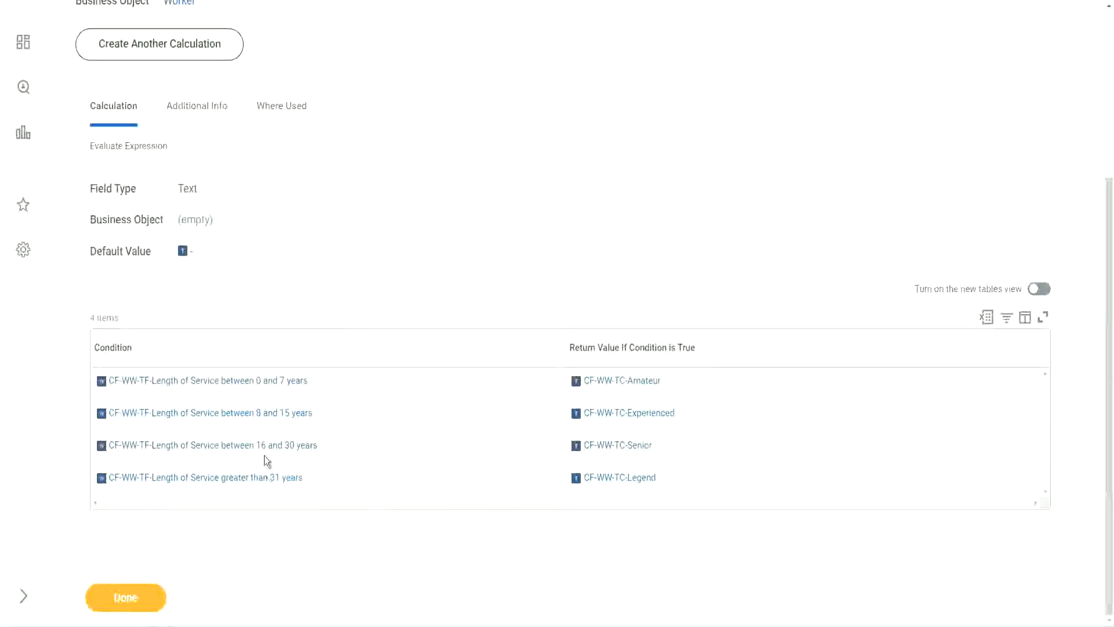
{"action": "scroll", "coordinate": [311, 346], "scroll_direction": "up", "scroll_amount": 4}
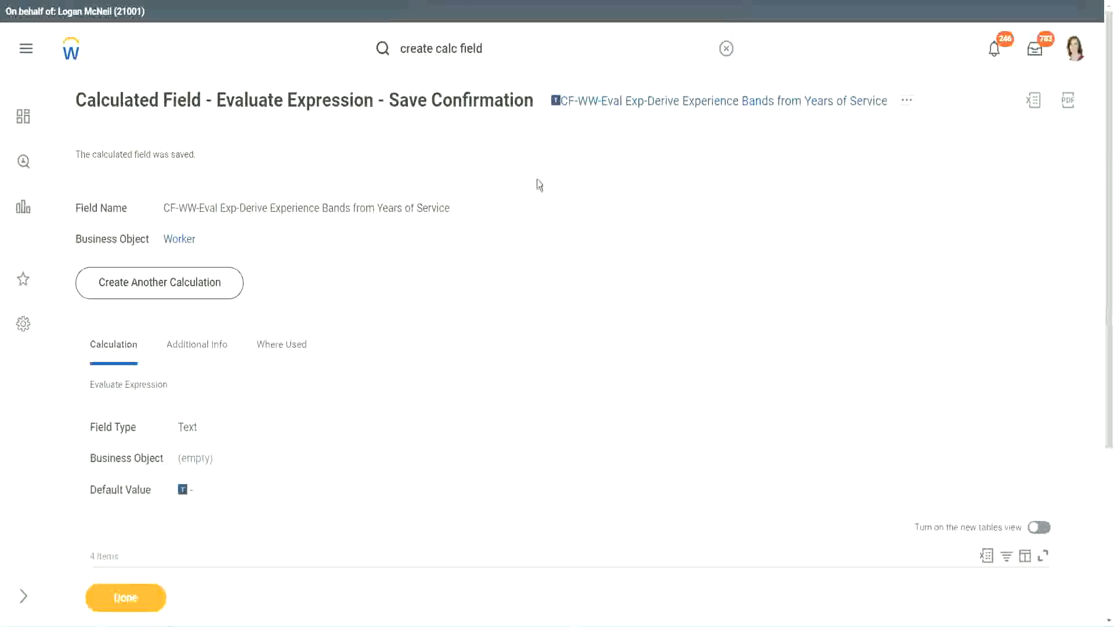
{"action": "right_click", "coordinate": [654, 106]}
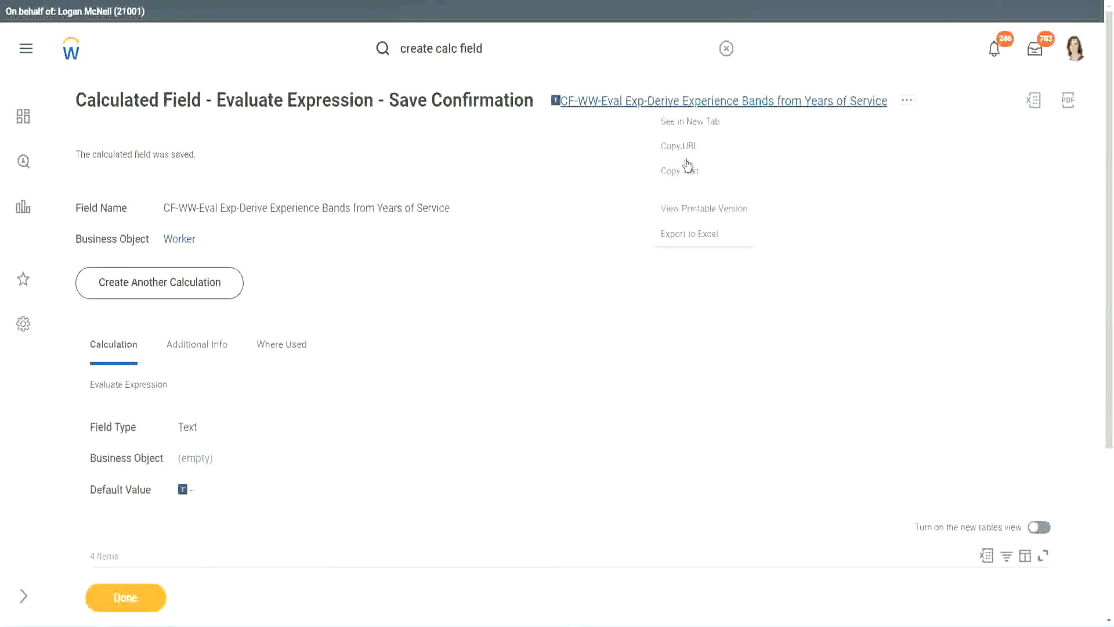
{"action": "left_click", "coordinate": [685, 178]}
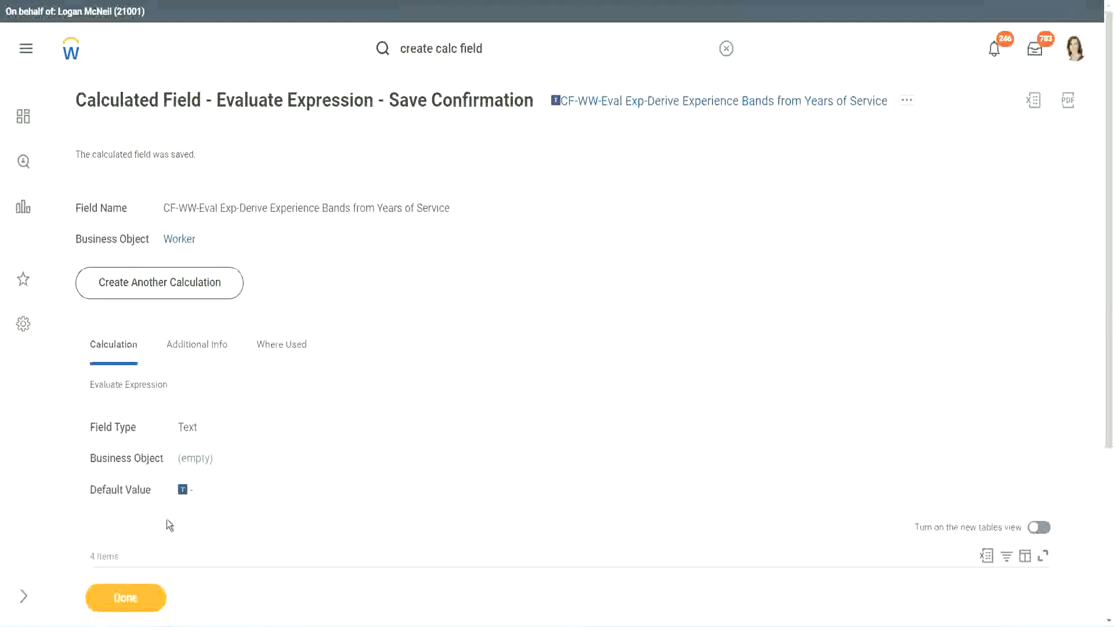
{"action": "left_click", "coordinate": [124, 598]}
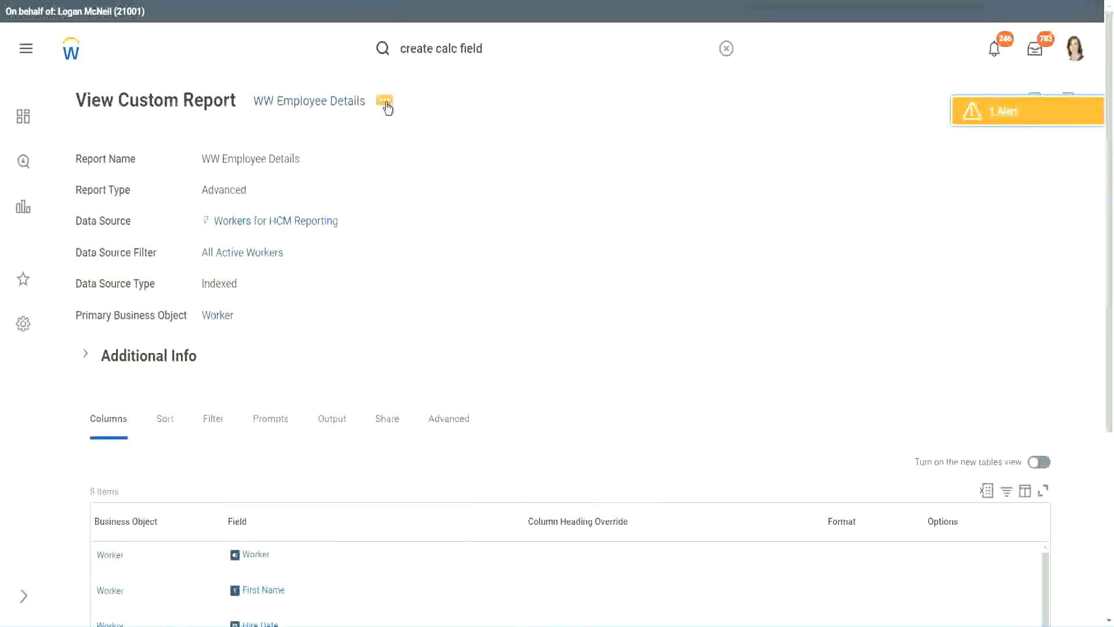
Step: Open the WW Employee Details custom report for editing
{"action": "left_click", "coordinate": [387, 104]}
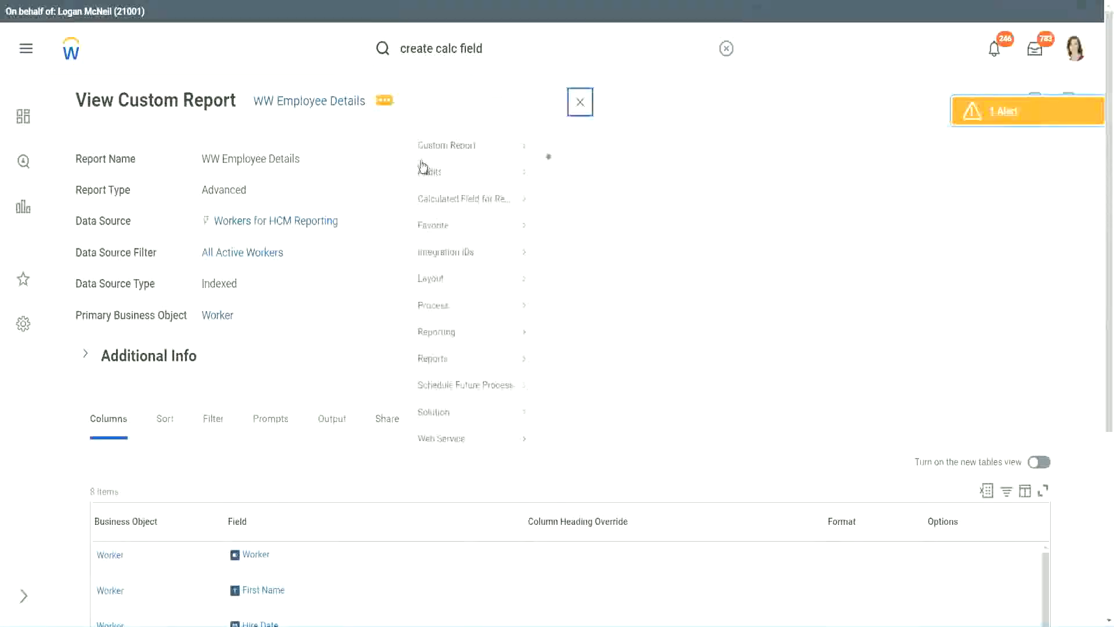
{"action": "mouse_move", "coordinate": [455, 169]}
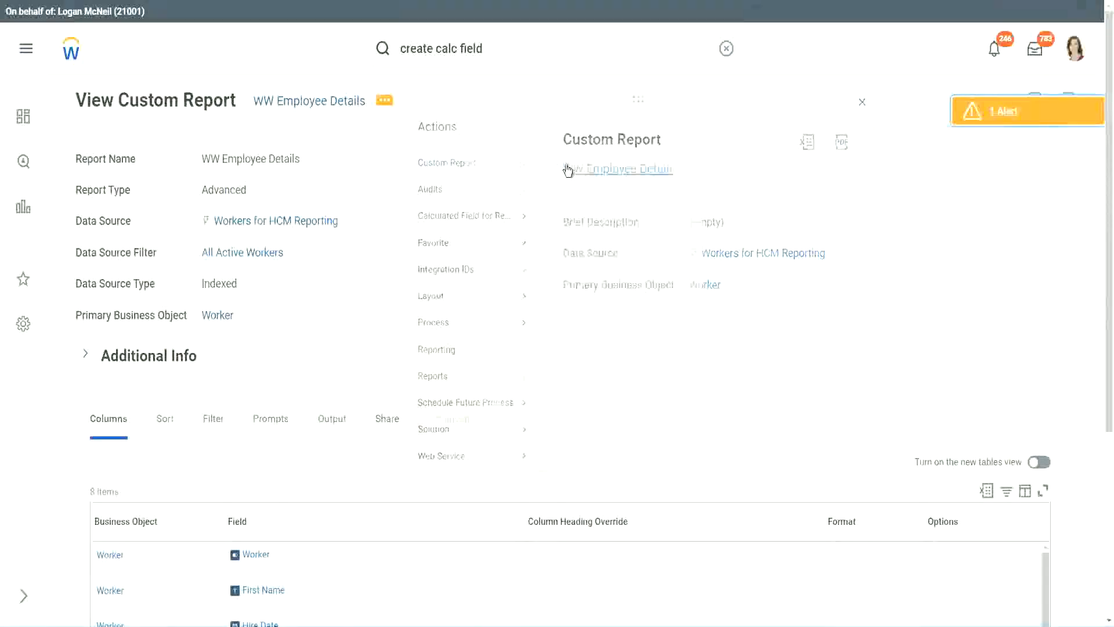
{"action": "left_click", "coordinate": [568, 170]}
Step: Add a new Worker column row at the end of the report's columns and remove the CF-WW-Substring Text-Years from Length of Service column
{"action": "scroll", "coordinate": [406, 251], "scroll_direction": "down", "scroll_amount": 4}
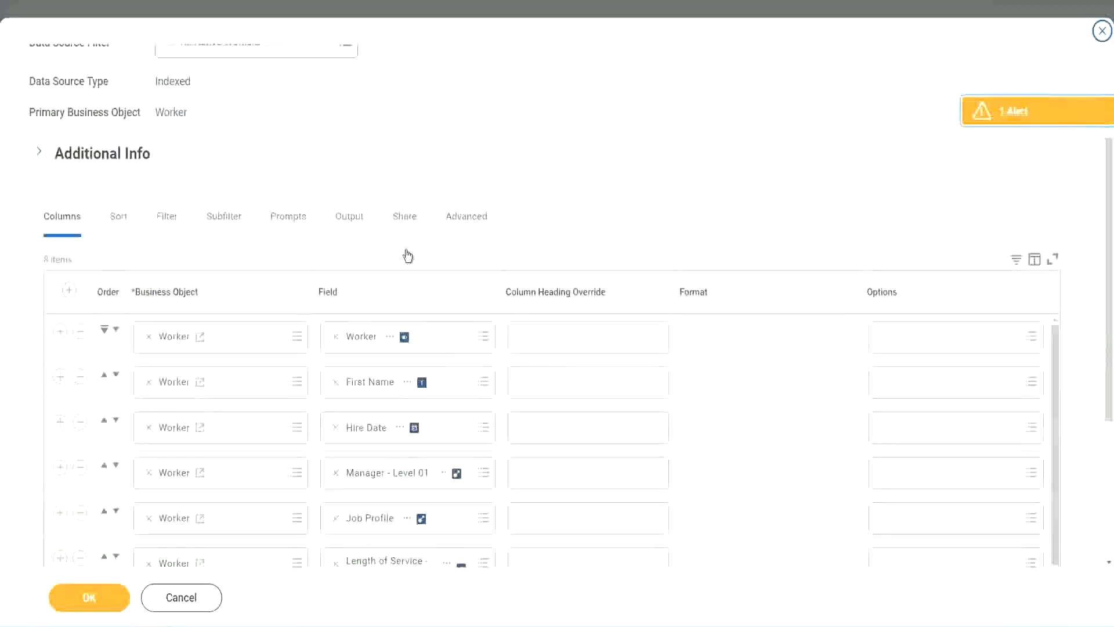
{"action": "scroll", "coordinate": [406, 255], "scroll_direction": "down", "scroll_amount": 2}
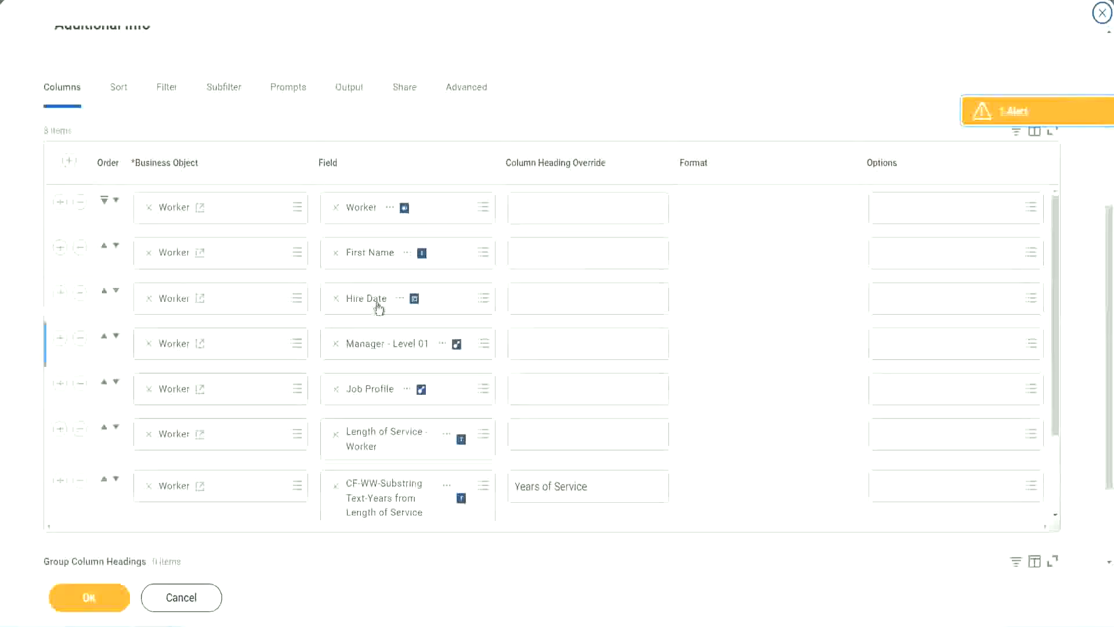
{"action": "left_click", "coordinate": [60, 481]}
{"action": "scroll", "coordinate": [383, 339], "scroll_direction": "down", "scroll_amount": 2}
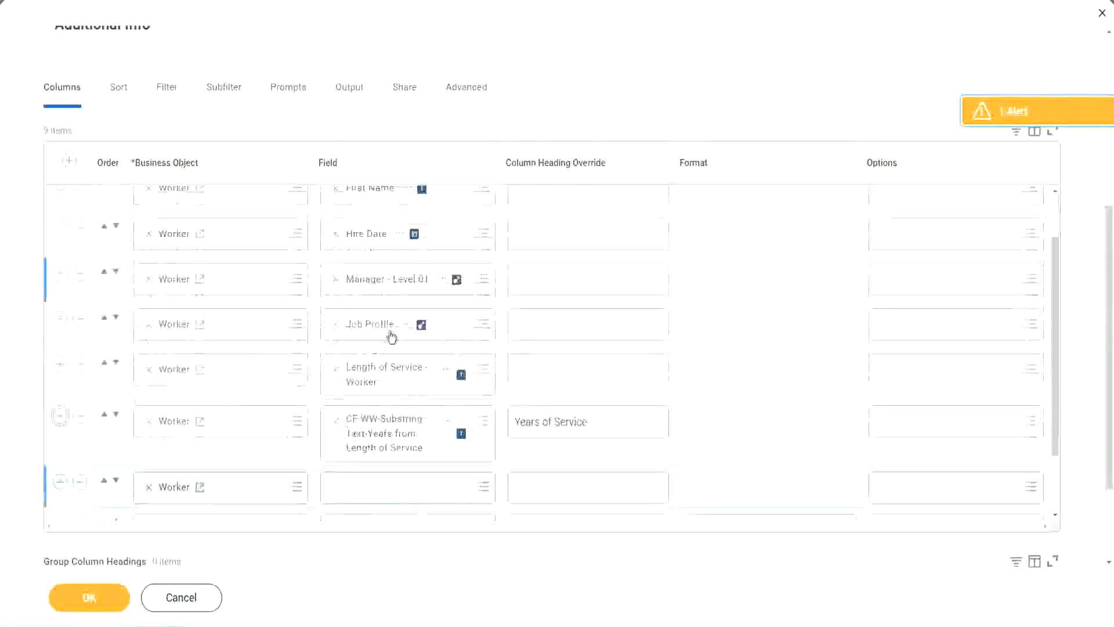
{"action": "scroll", "coordinate": [579, 380], "scroll_direction": "down", "scroll_amount": 4}
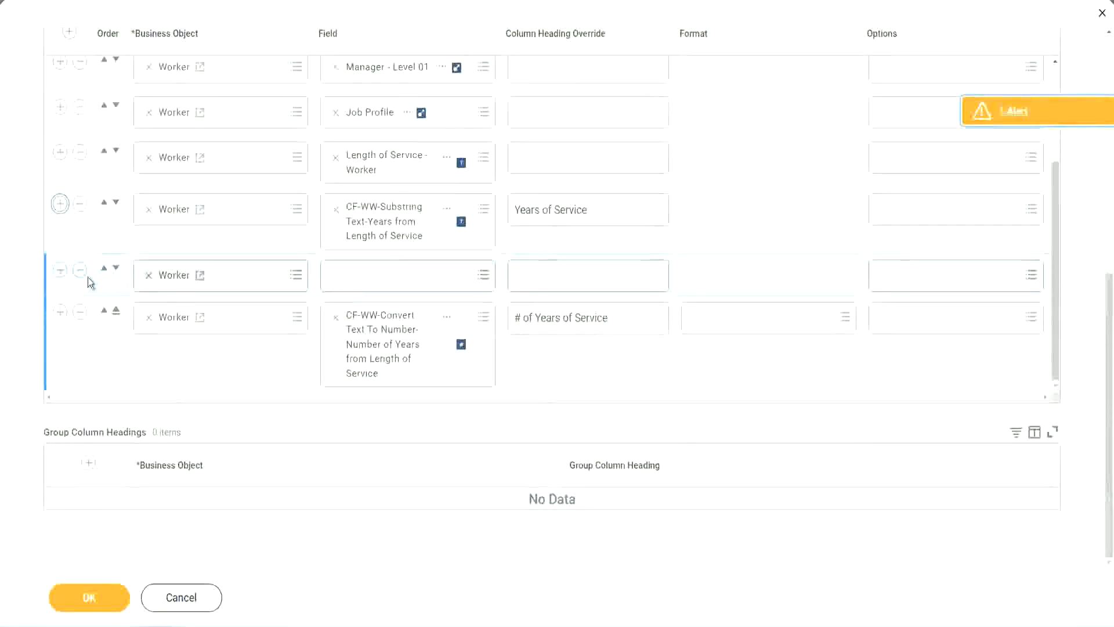
{"action": "left_click", "coordinate": [116, 268]}
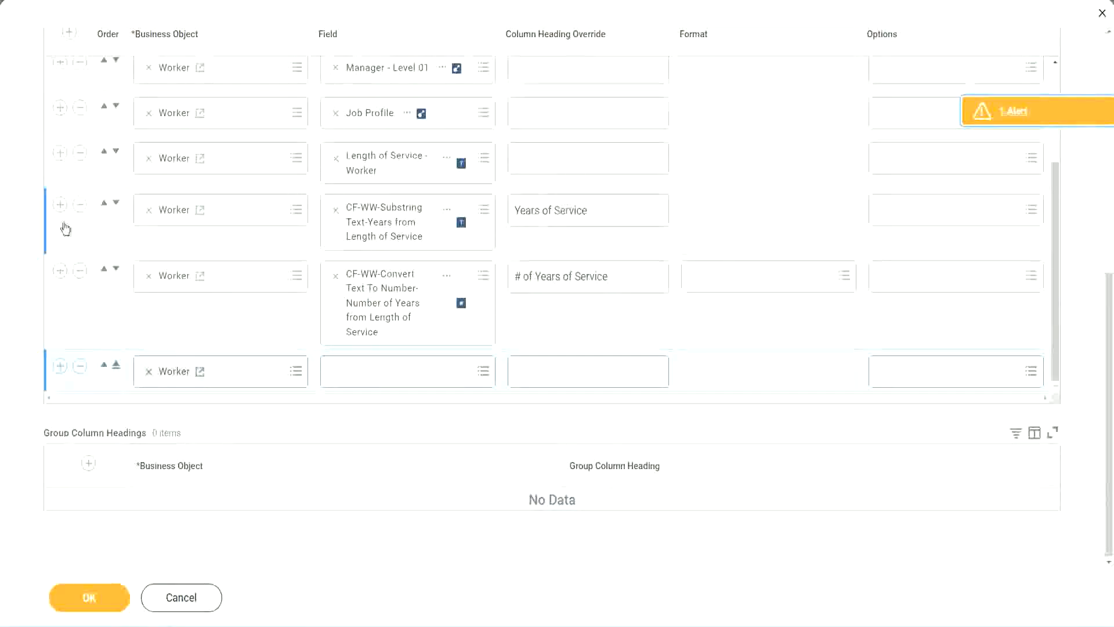
{"action": "left_click", "coordinate": [80, 204]}
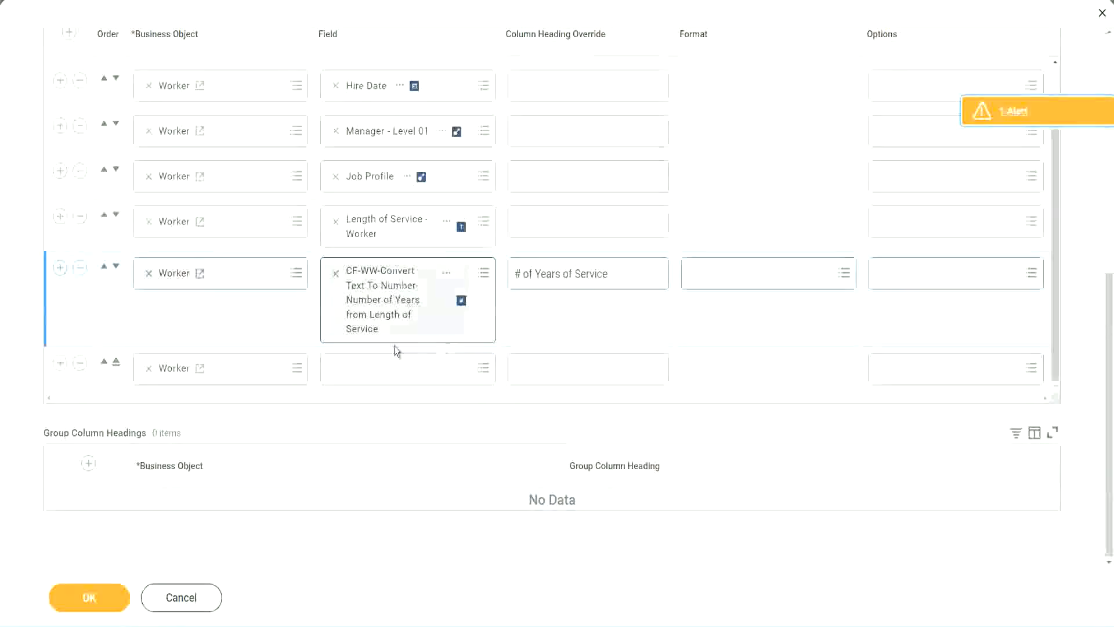
Step: Assign CF-WW-Eval Exp-Derive Experience Bands from Years of Service to the new column, override its heading with Experience Bands and save the report
{"action": "left_click", "coordinate": [364, 372]}
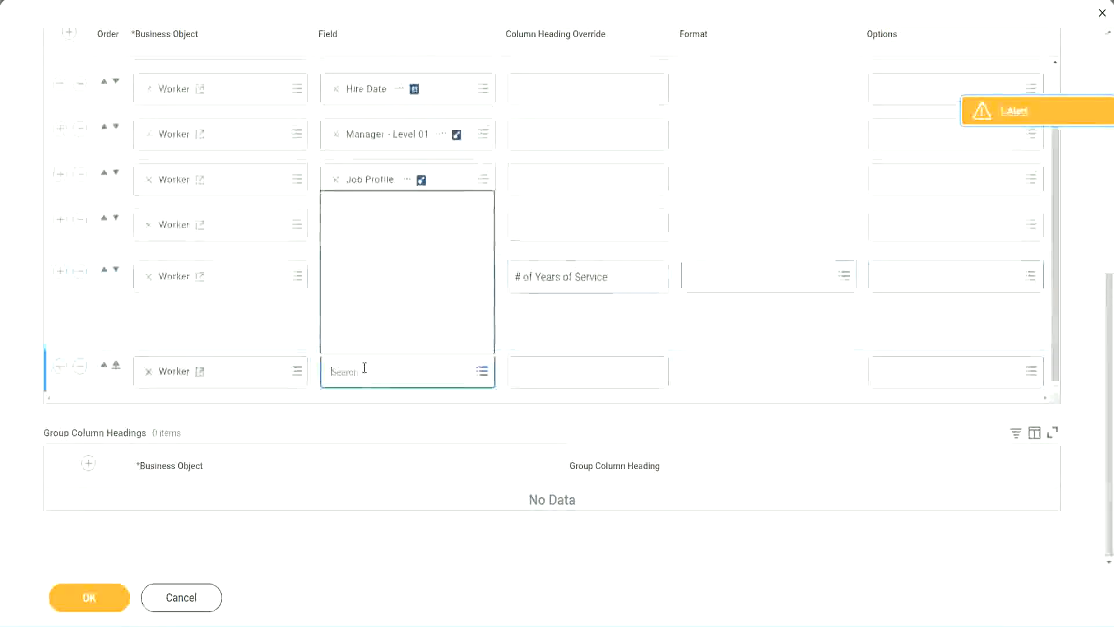
{"action": "key", "text": "ctrl+v"}
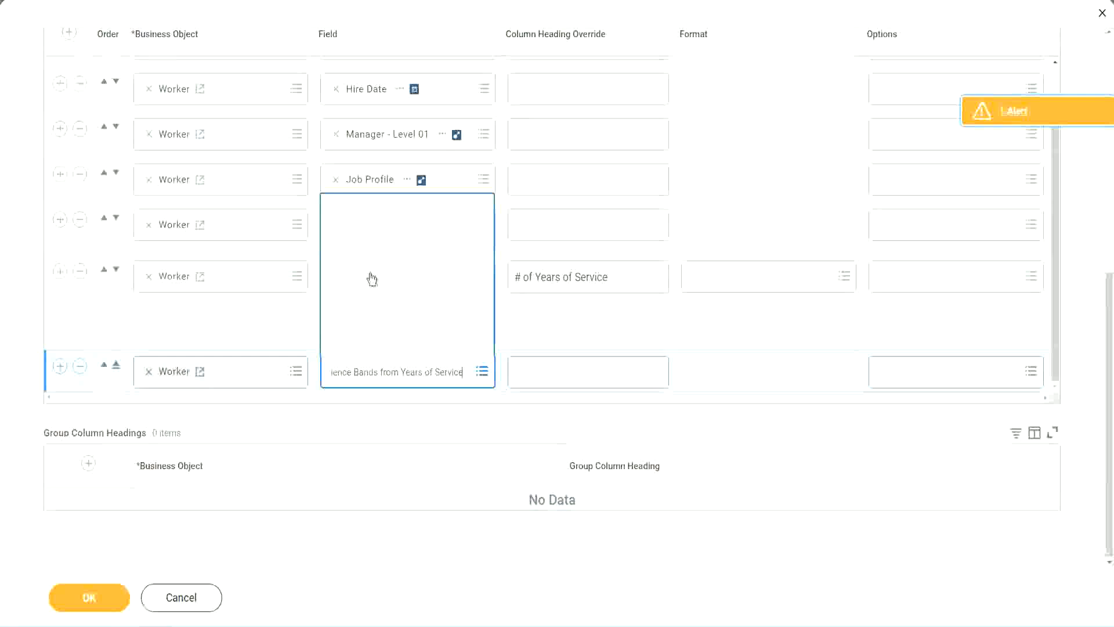
{"action": "left_click", "coordinate": [568, 335]}
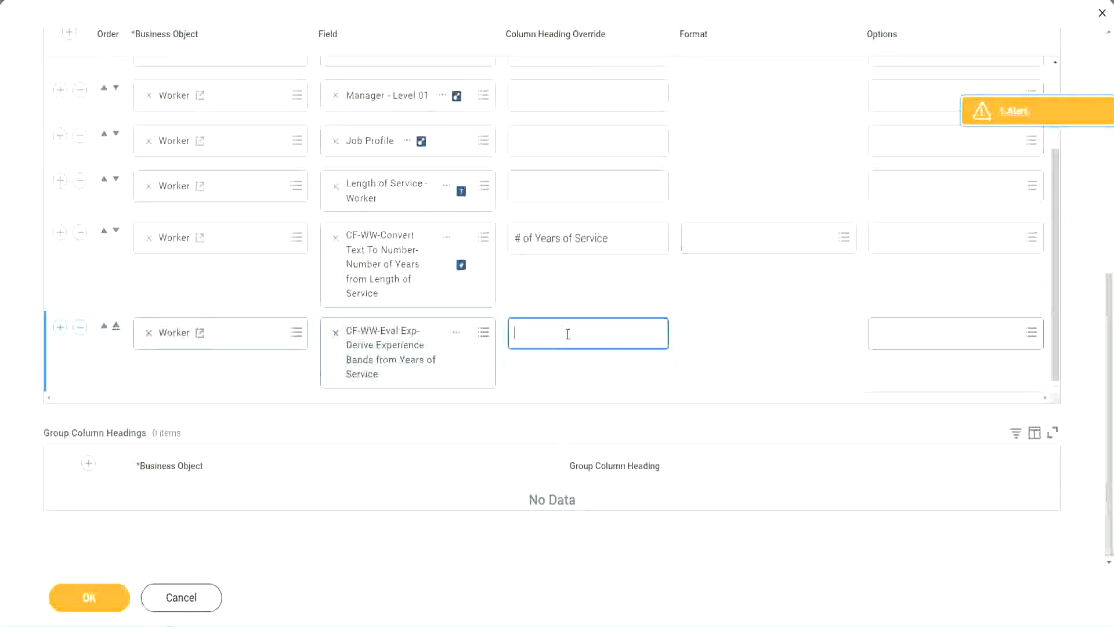
{"action": "type", "text": "Experience Bands"}
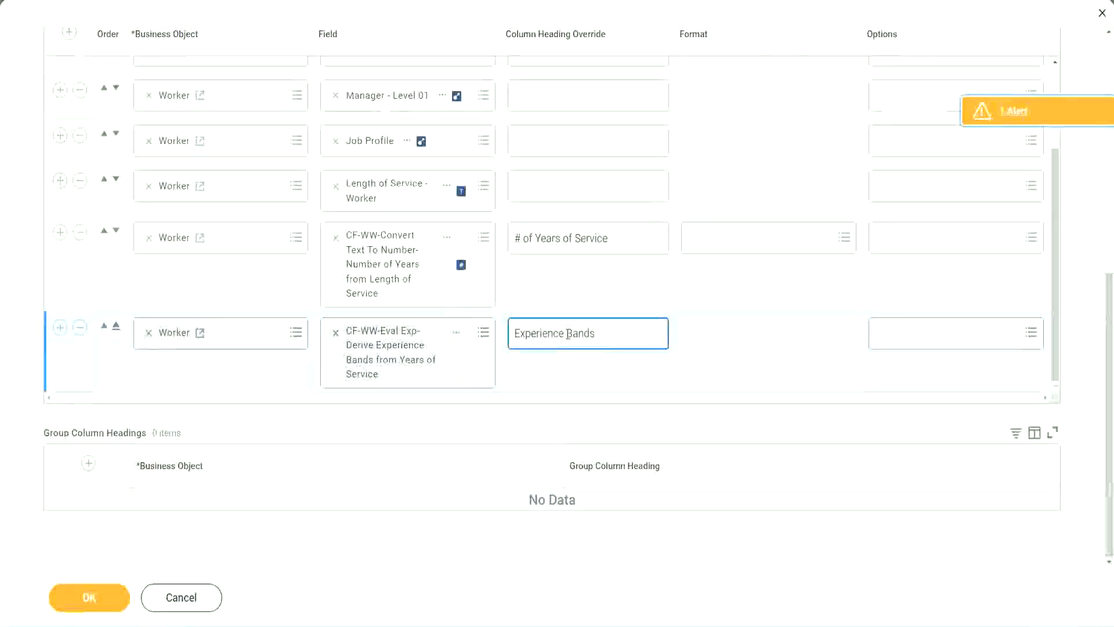
{"action": "left_click", "coordinate": [107, 599]}
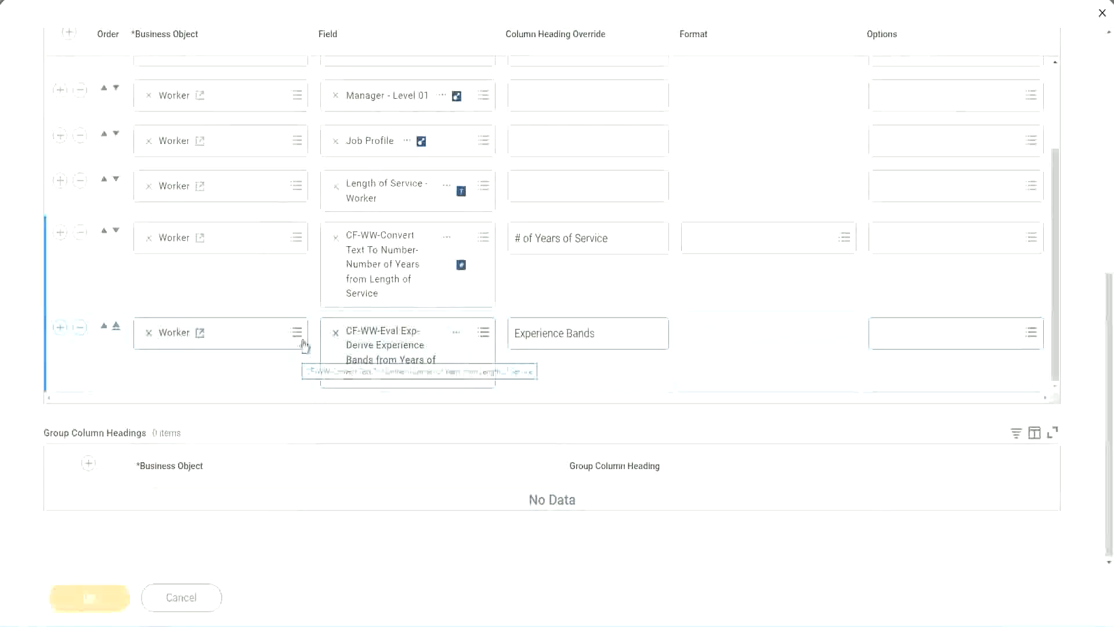
Step: Run the WW Employee Details report with all worker type prompts left blank
{"action": "scroll", "coordinate": [322, 417], "scroll_direction": "down", "scroll_amount": 5}
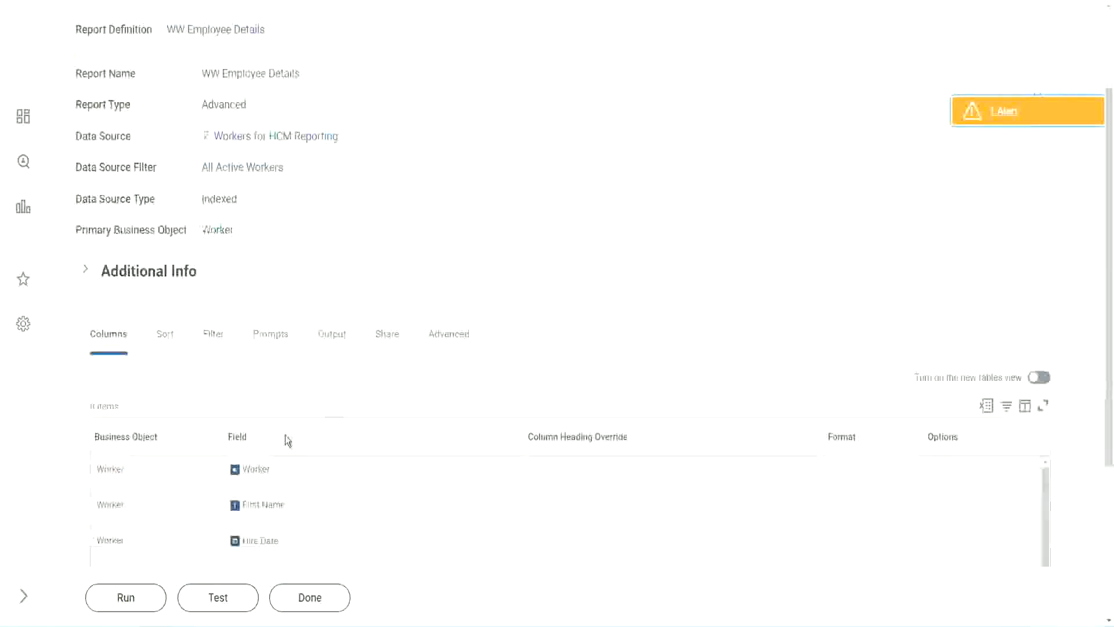
{"action": "left_click", "coordinate": [126, 597]}
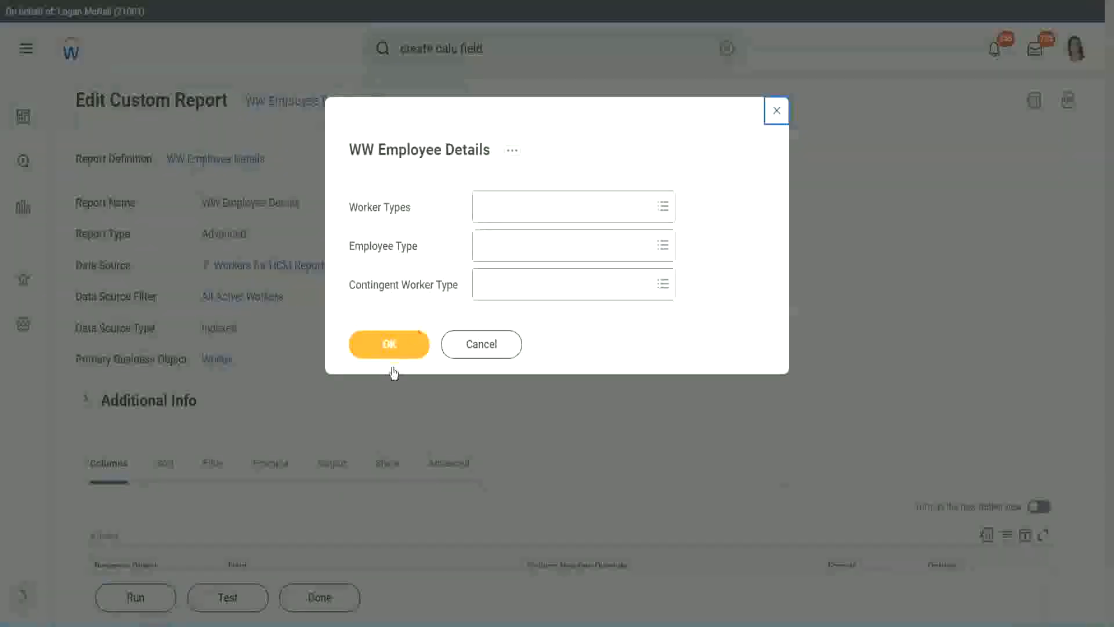
{"action": "left_click", "coordinate": [406, 342]}
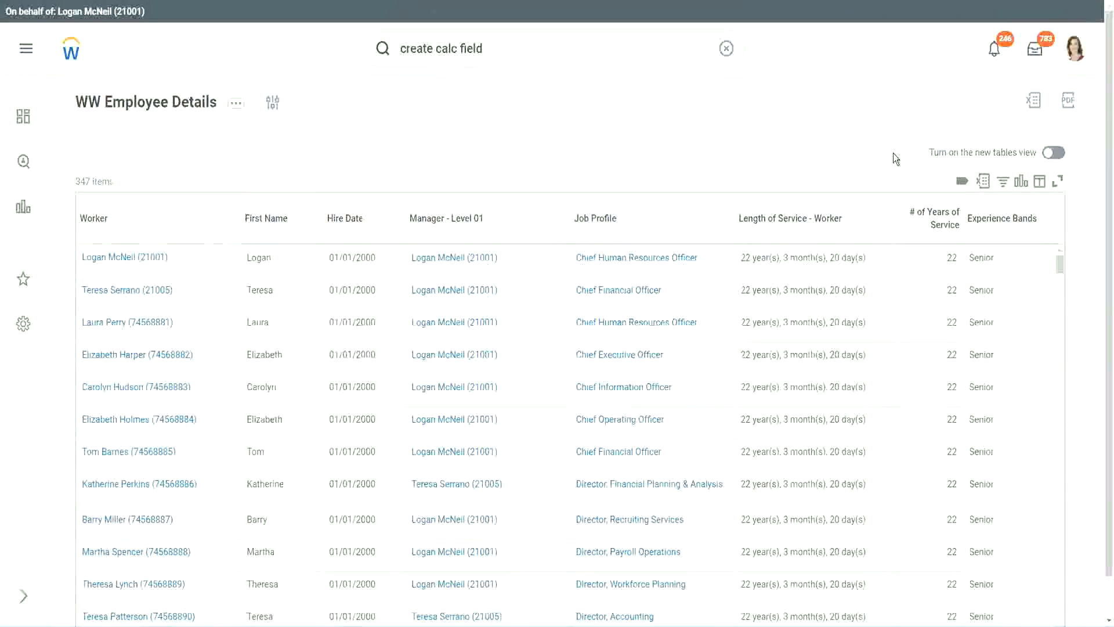
Step: Check the first worker's years of service against the 16 - 30 years Senior band in the Notepad++ notes
{"action": "scroll", "coordinate": [893, 153], "scroll_direction": "down", "scroll_amount": 1}
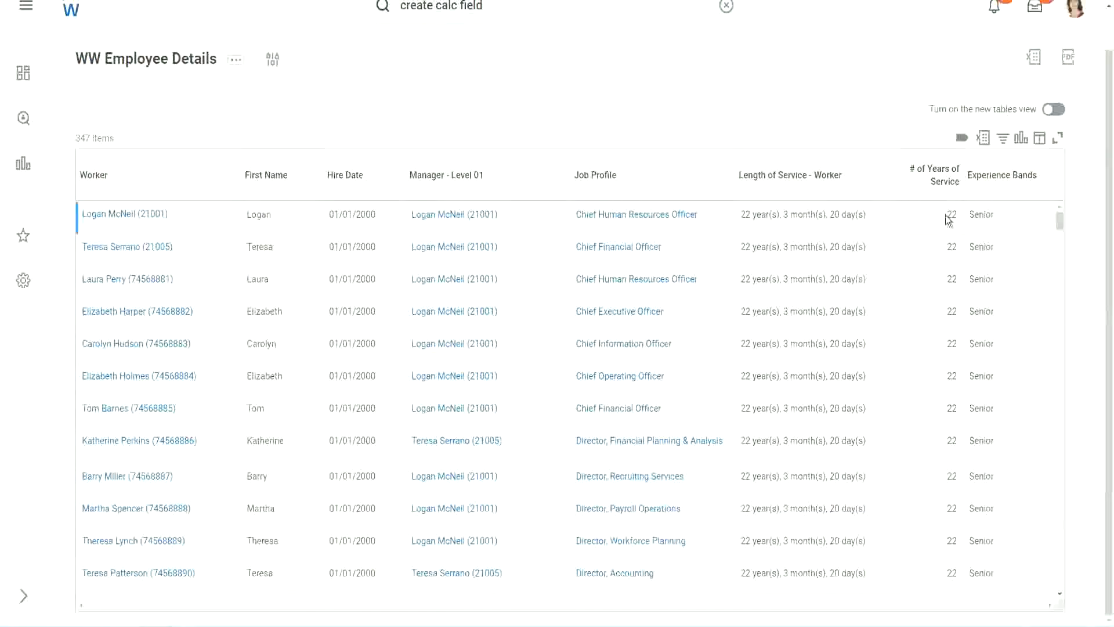
{"action": "left_click_drag", "start_coordinate": [946, 216], "coordinate": [958, 215]}
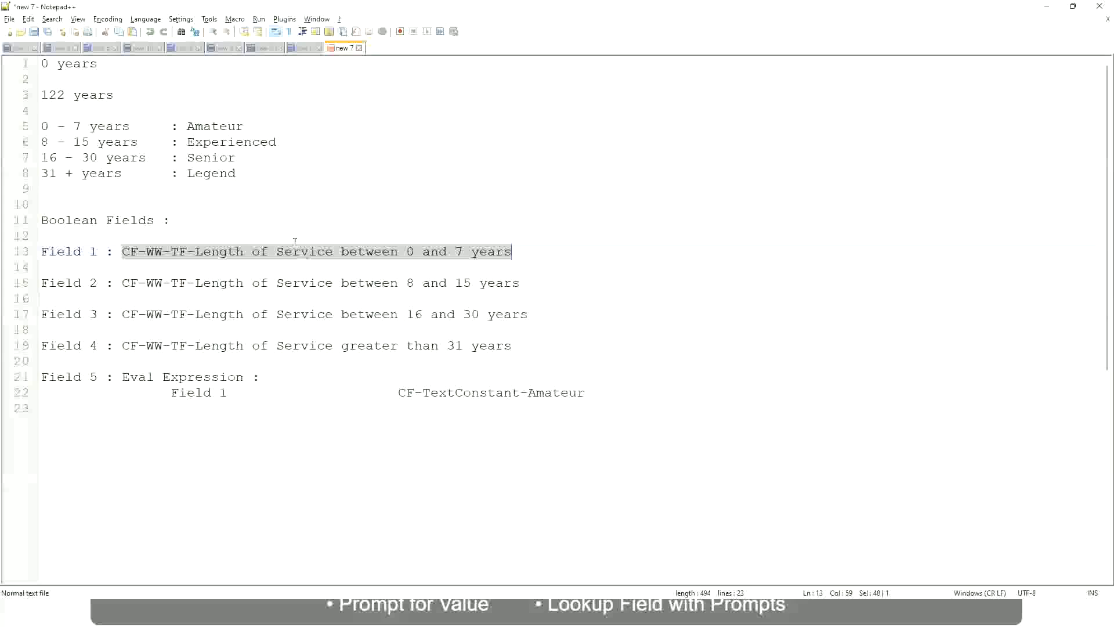
{"action": "left_click", "coordinate": [193, 157]}
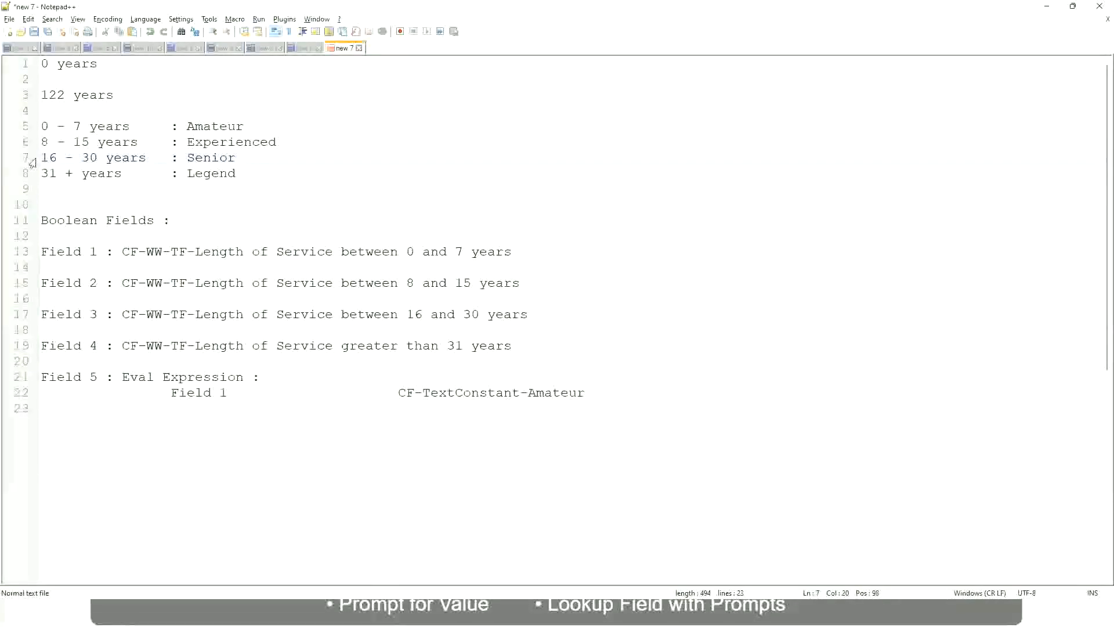
{"action": "left_click_drag", "start_coordinate": [41, 159], "coordinate": [105, 160]}
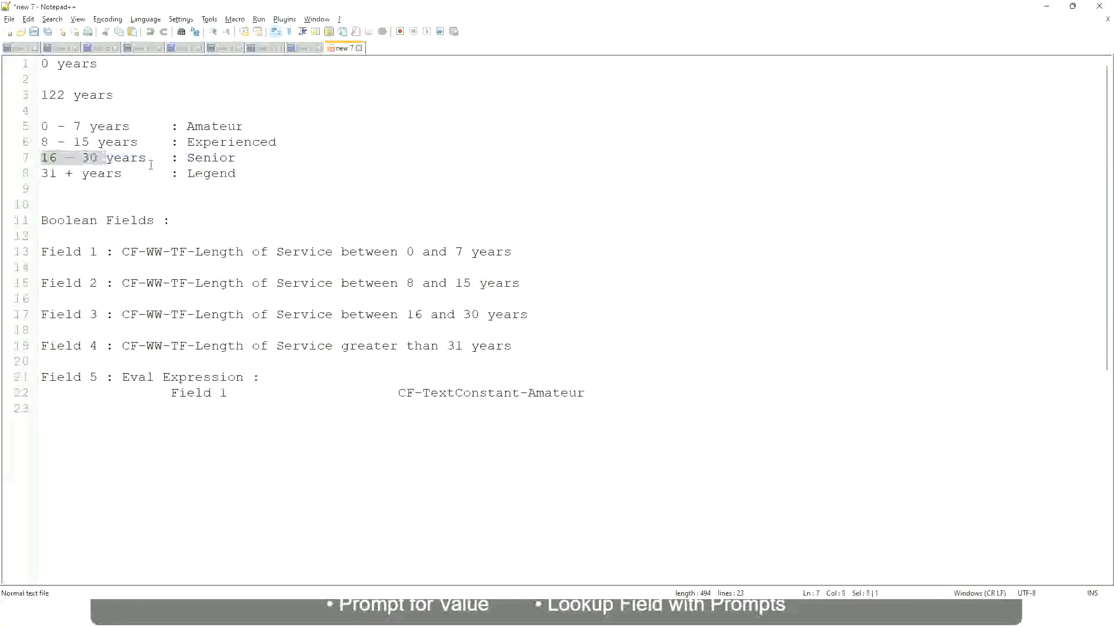
{"action": "double_click", "coordinate": [207, 159]}
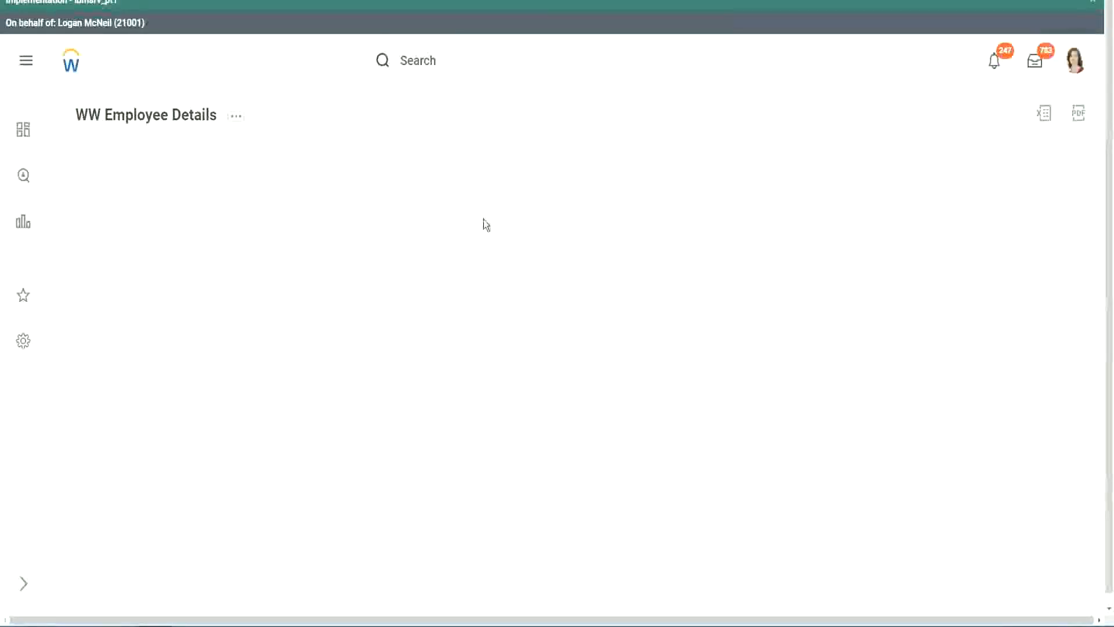
Step: Return to the report results in Workday and compare each worker's number of years of service with the Experience Bands value
{"action": "scroll", "coordinate": [959, 350], "scroll_direction": "down", "scroll_amount": 3}
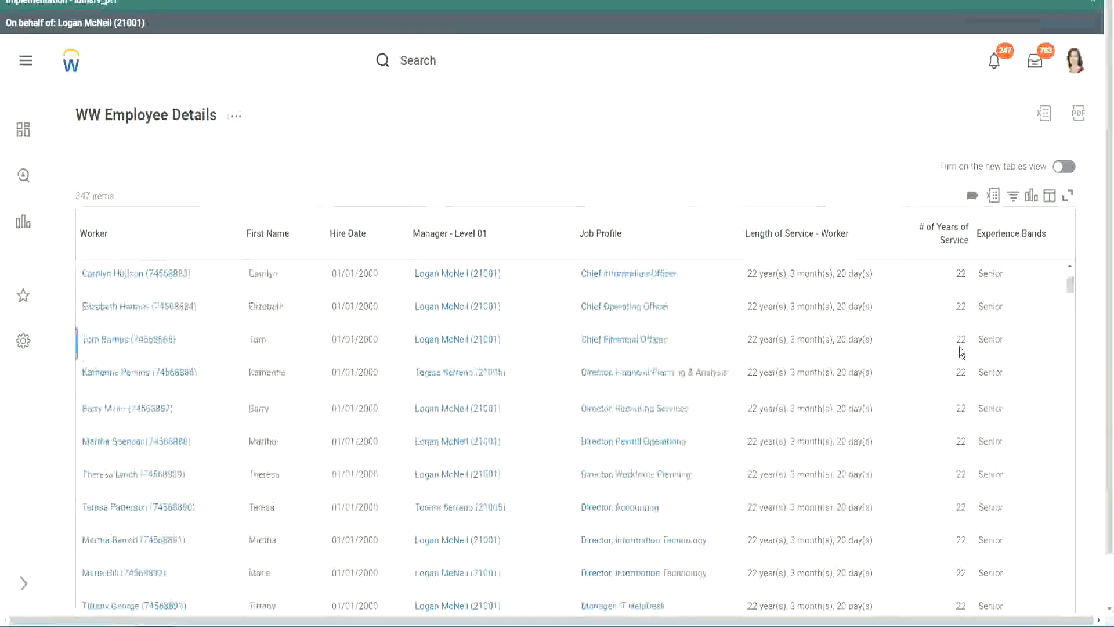
{"action": "scroll", "coordinate": [963, 349], "scroll_direction": "down", "scroll_amount": 7}
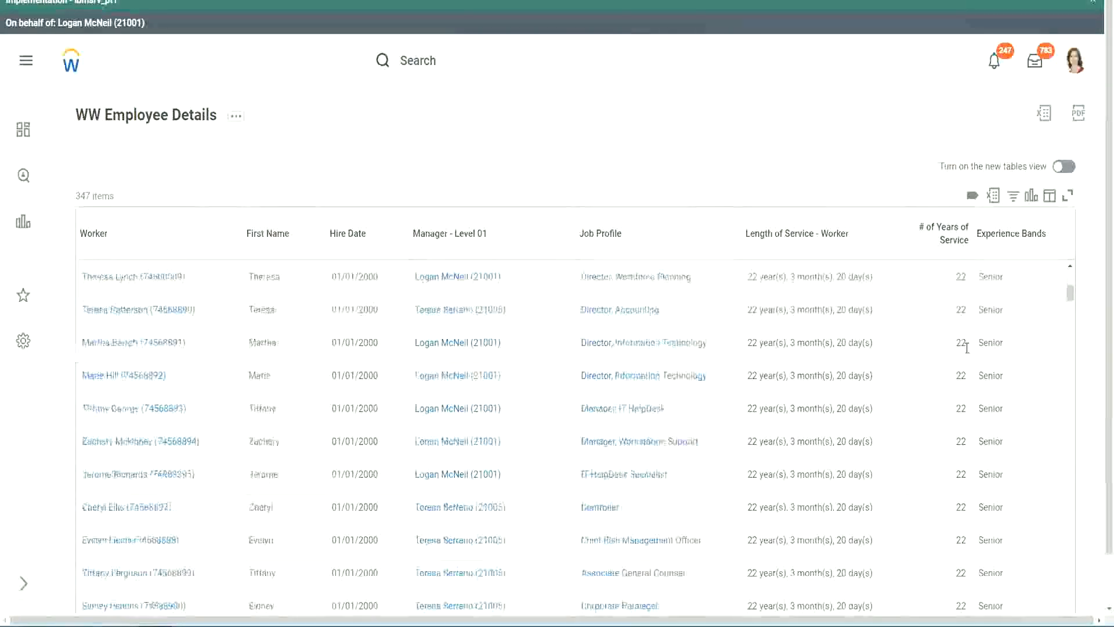
{"action": "scroll", "coordinate": [971, 371], "scroll_direction": "down", "scroll_amount": 5}
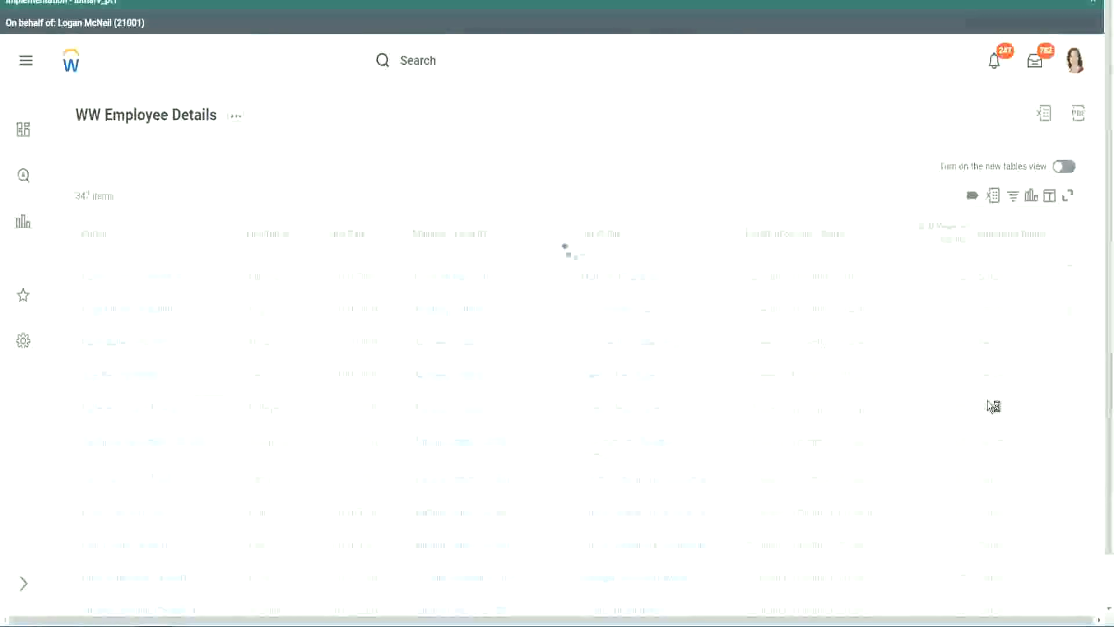
{"action": "scroll", "coordinate": [987, 400], "scroll_direction": "down", "scroll_amount": 1}
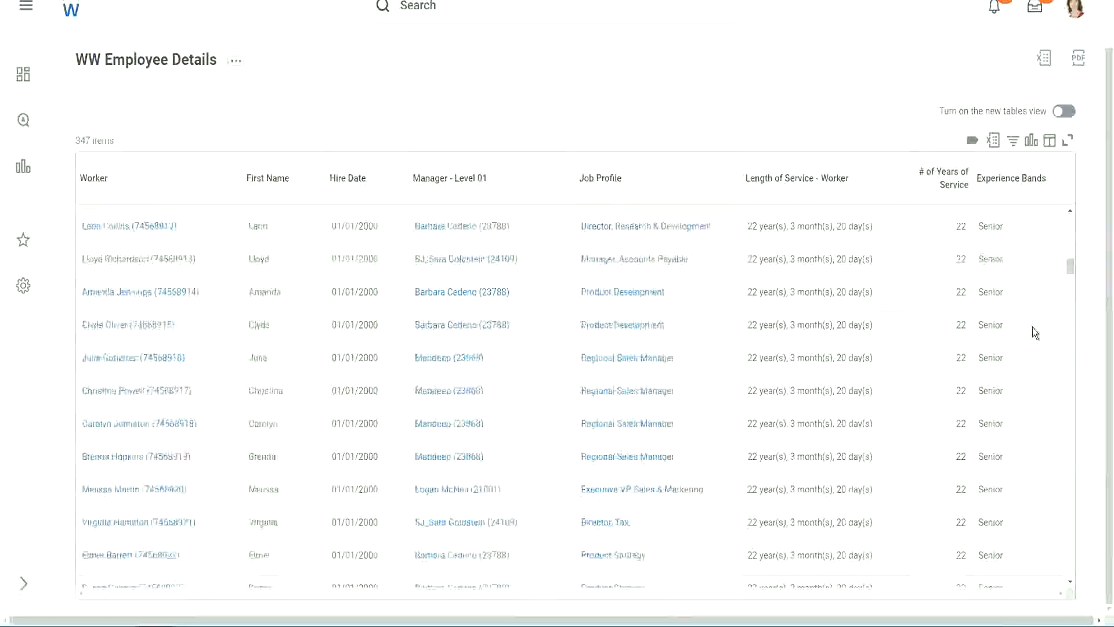
{"action": "scroll", "coordinate": [1032, 326], "scroll_direction": "down", "scroll_amount": 3}
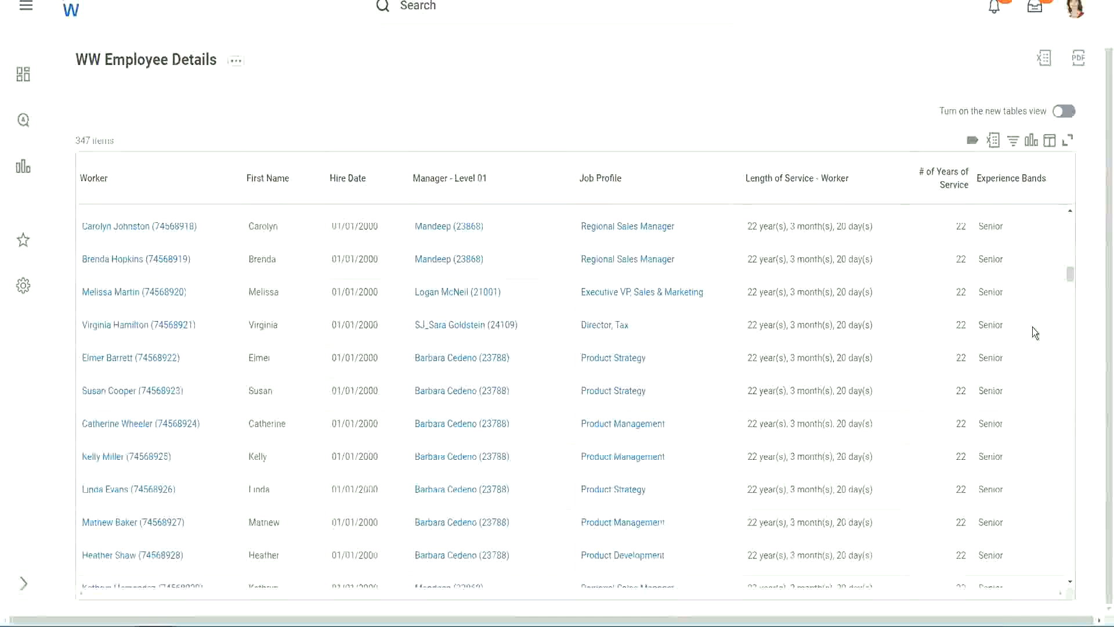
{"action": "scroll", "coordinate": [1033, 326], "scroll_direction": "down", "scroll_amount": 6}
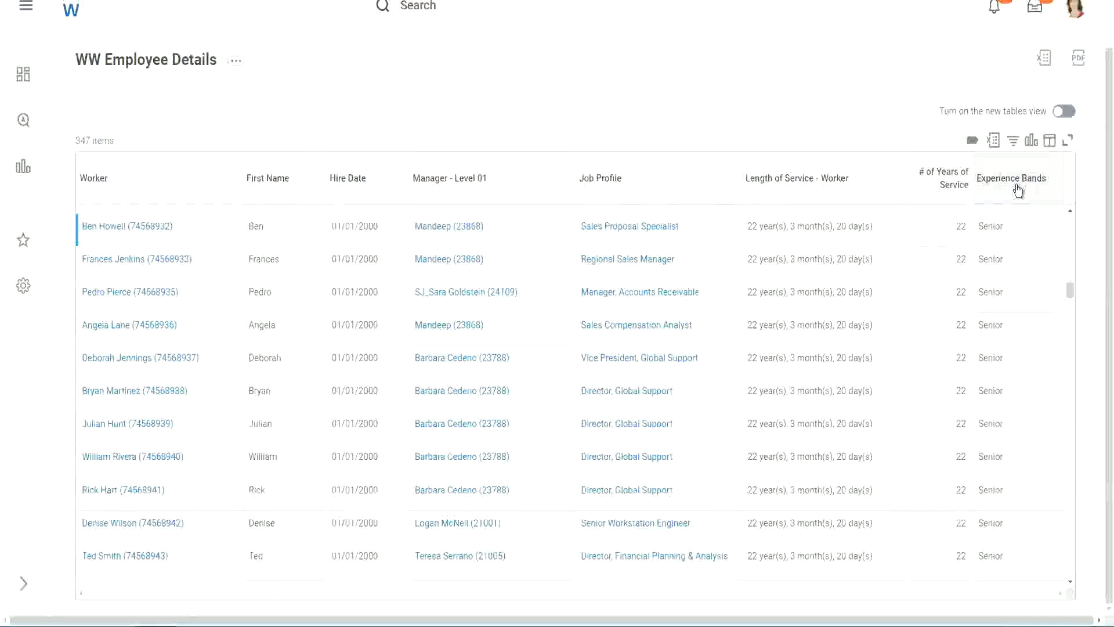
Step: Filter the Experience Bands column for values containing Amateur
{"action": "left_click", "coordinate": [1019, 190]}
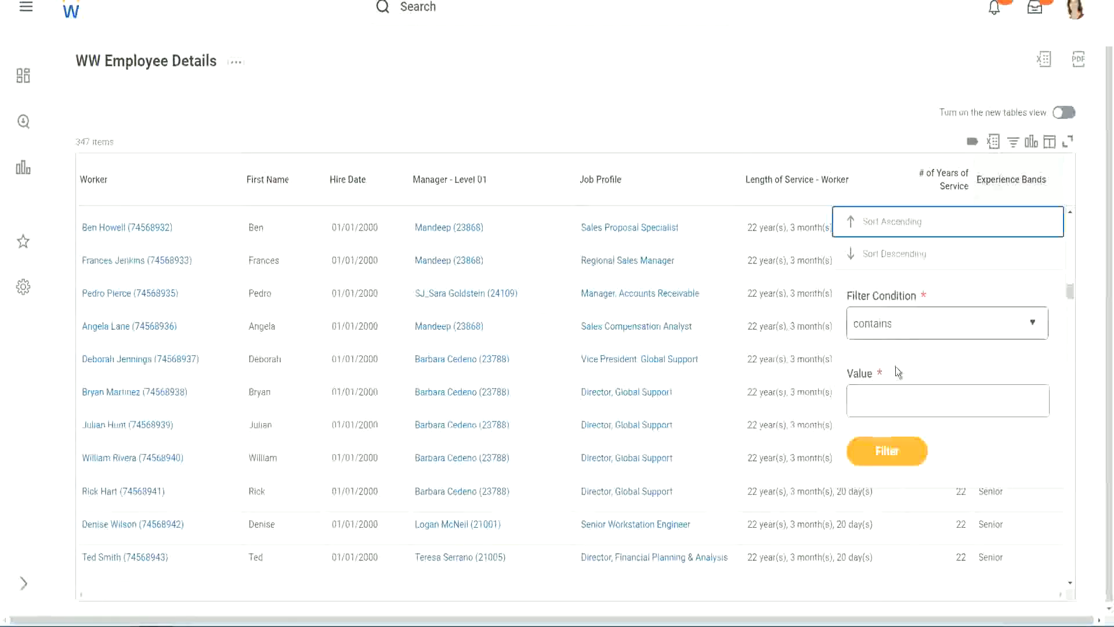
{"action": "left_click", "coordinate": [884, 391]}
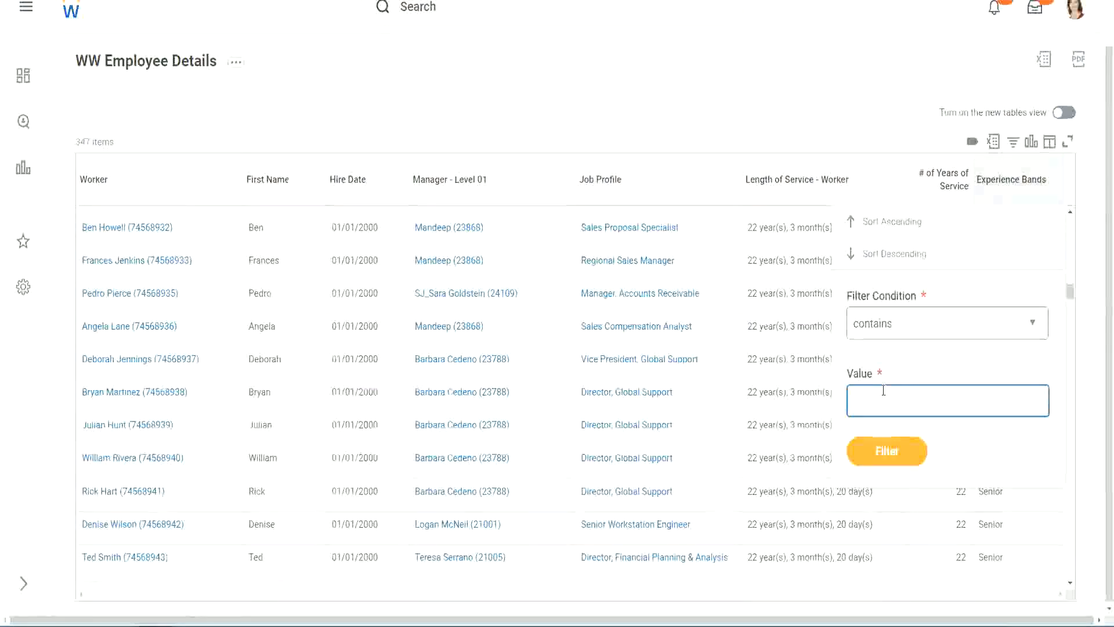
{"action": "type", "text": "Amate"}
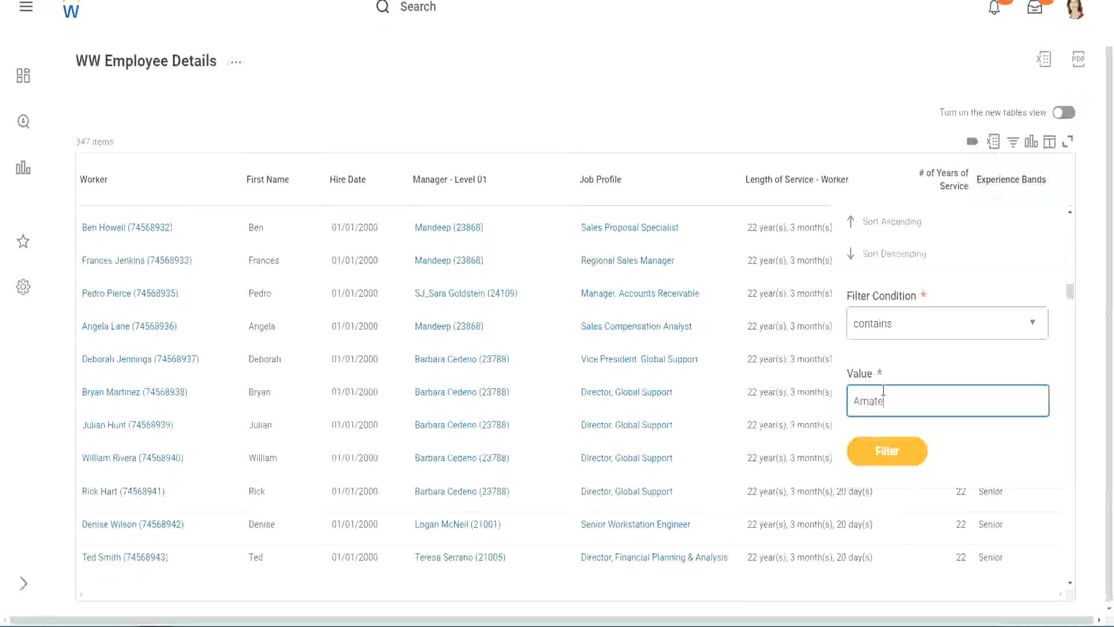
{"action": "type", "text": "ur"}
{"action": "left_click", "coordinate": [885, 451]}
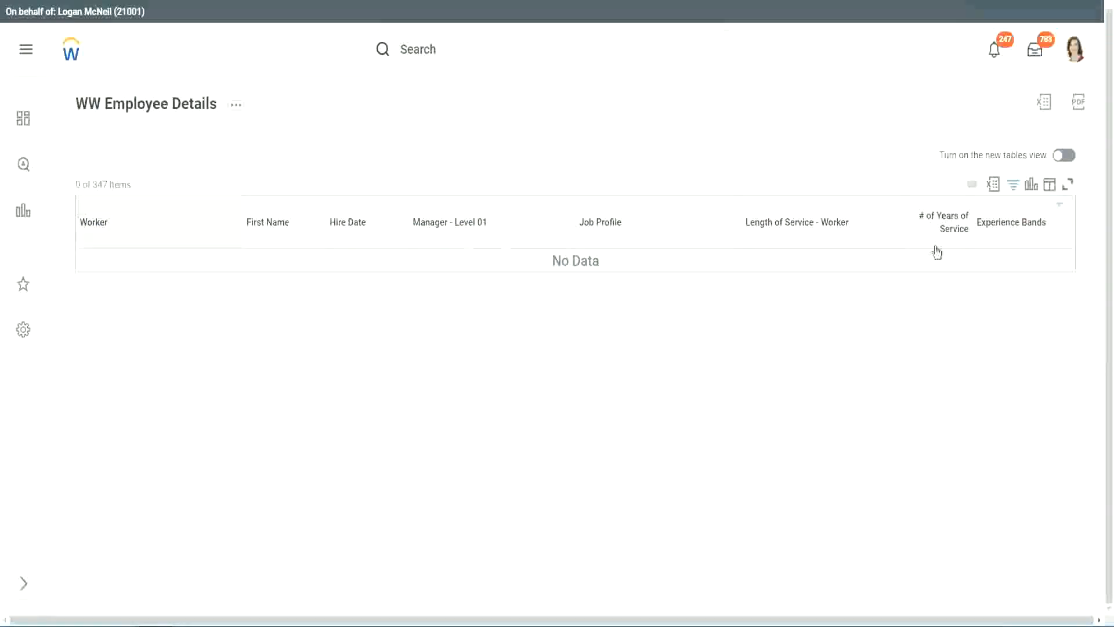
Step: Change the Experience Bands filter to Legend and review the hire dates and years of service of the matching workers
{"action": "left_click", "coordinate": [1008, 223]}
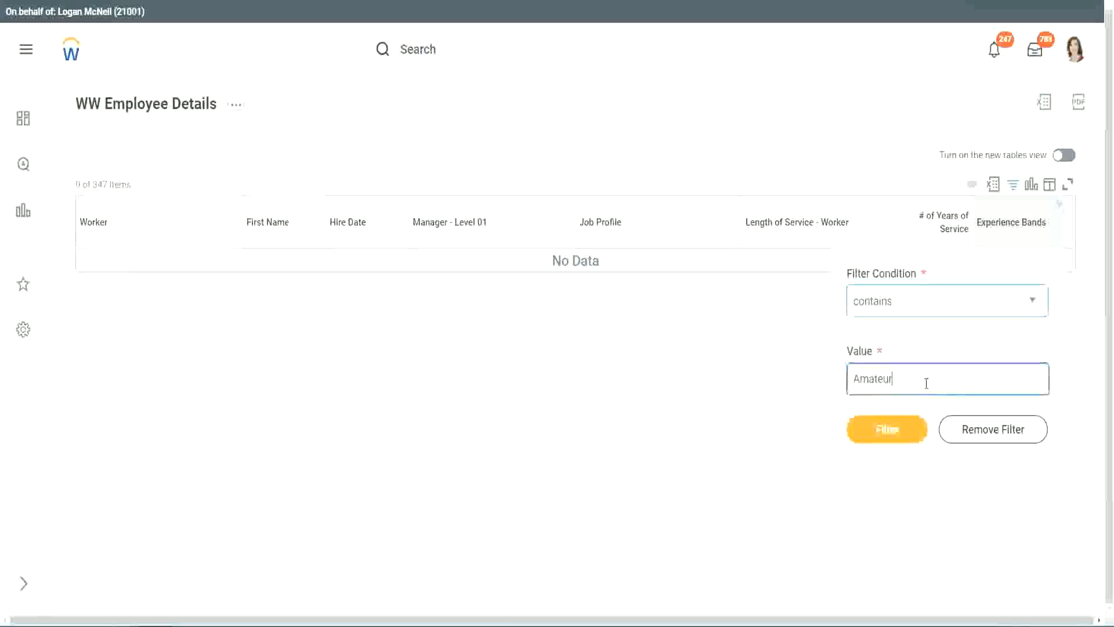
{"action": "key", "text": "Return"}
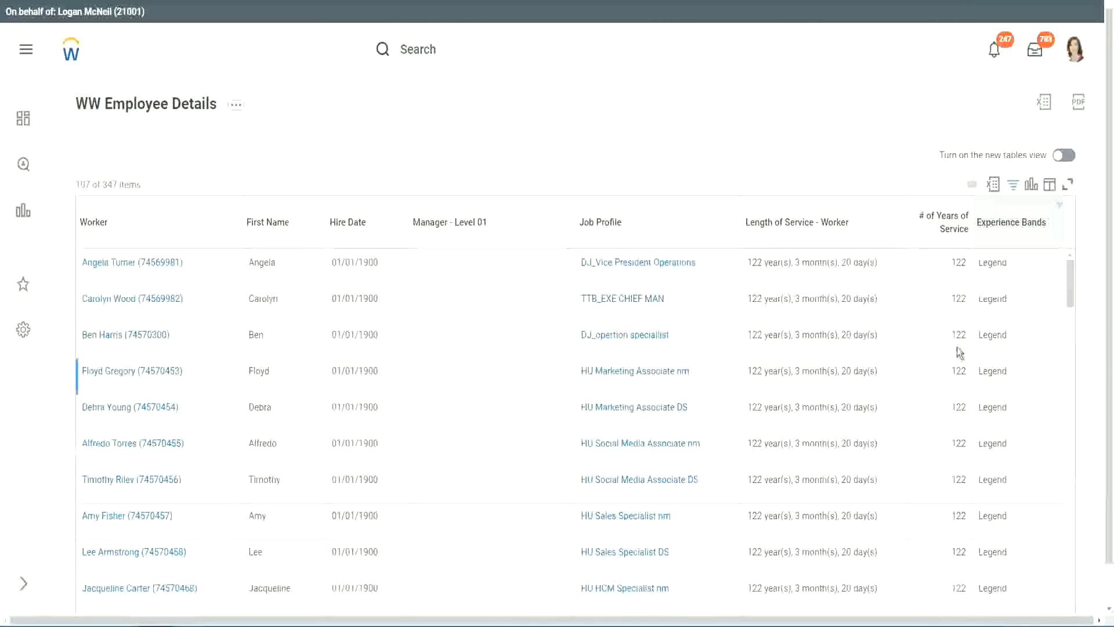
{"action": "scroll", "coordinate": [956, 347], "scroll_direction": "down", "scroll_amount": 15}
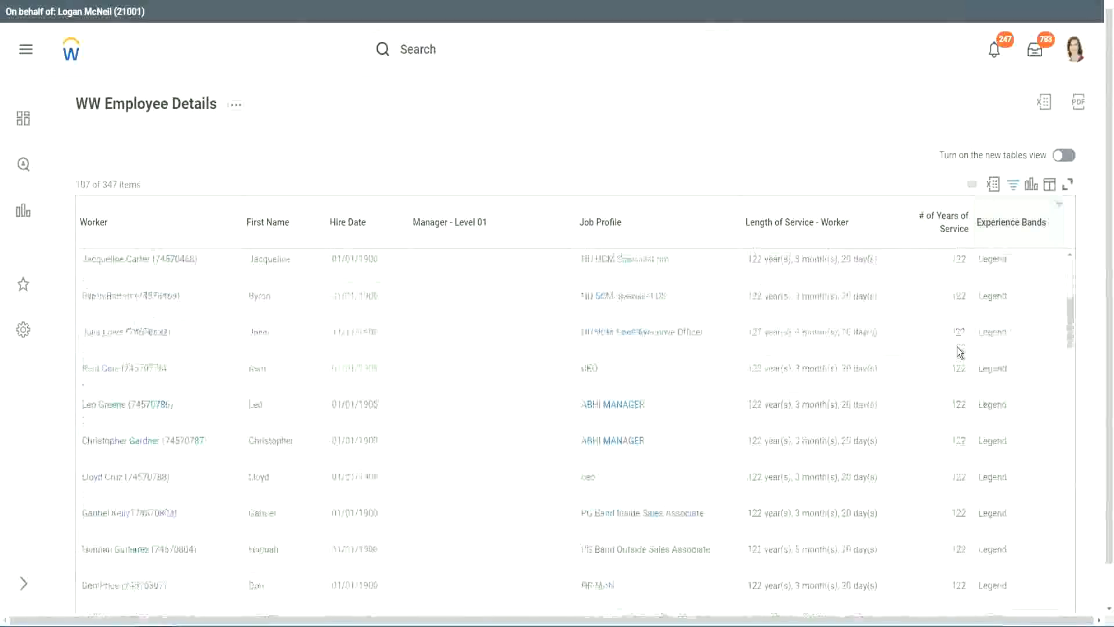
{"action": "scroll", "coordinate": [960, 352], "scroll_direction": "down", "scroll_amount": 5}
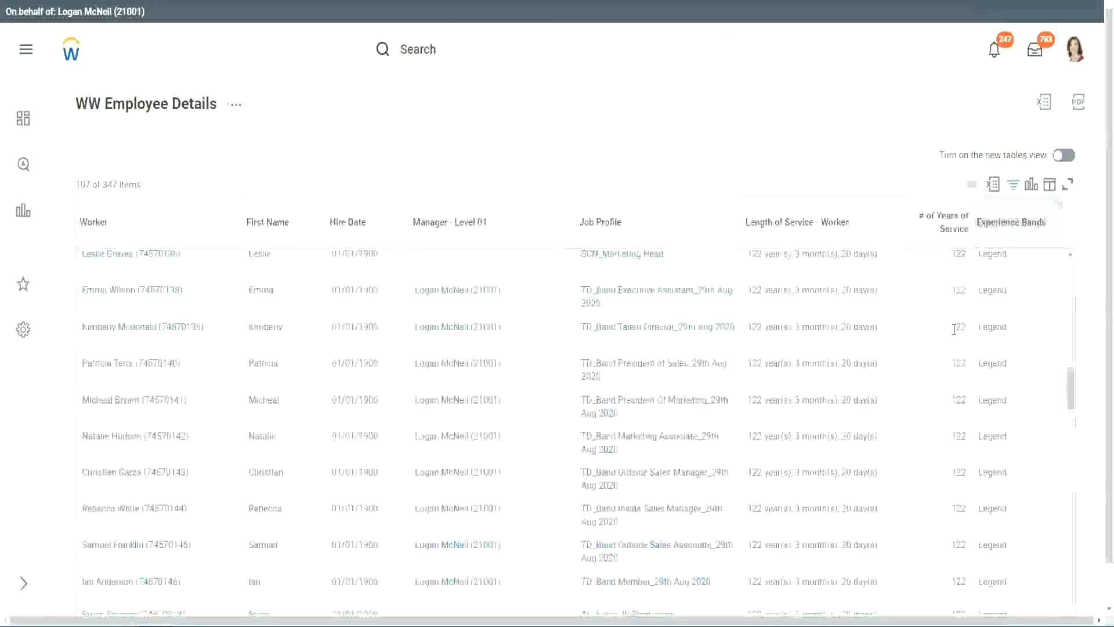
{"action": "scroll", "coordinate": [953, 334], "scroll_direction": "down", "scroll_amount": 10}
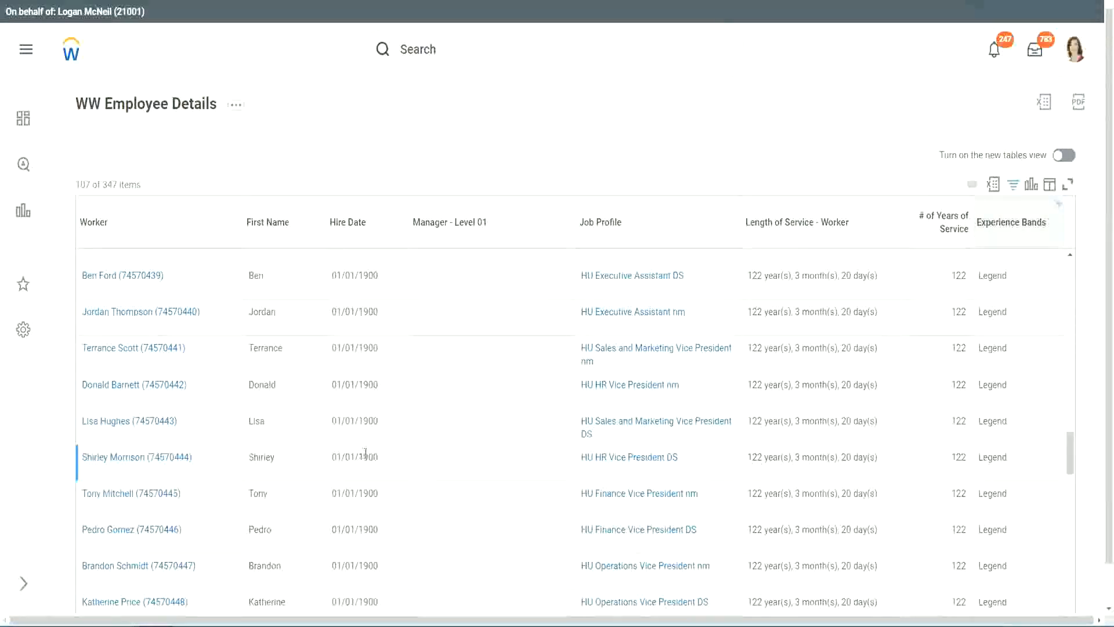
{"action": "left_click_drag", "start_coordinate": [359, 458], "coordinate": [378, 458]}
{"action": "scroll", "coordinate": [948, 436], "scroll_direction": "down", "scroll_amount": 2}
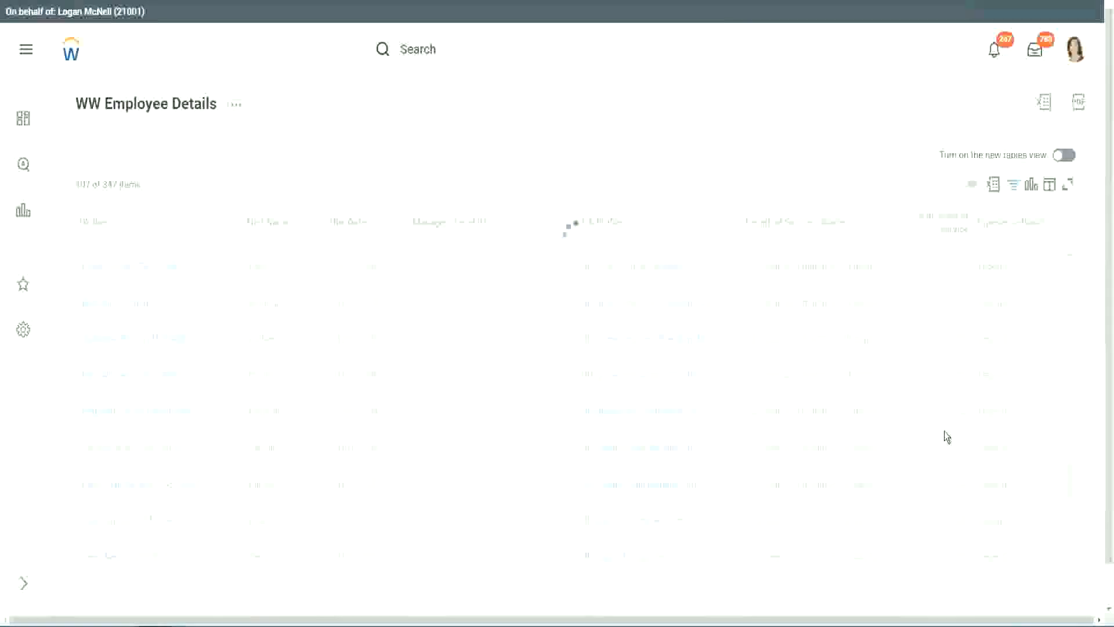
Step: Compare the number of years of service with the Legend band for the workers at the end of the filtered report
{"action": "scroll", "coordinate": [945, 437], "scroll_direction": "down", "scroll_amount": 5}
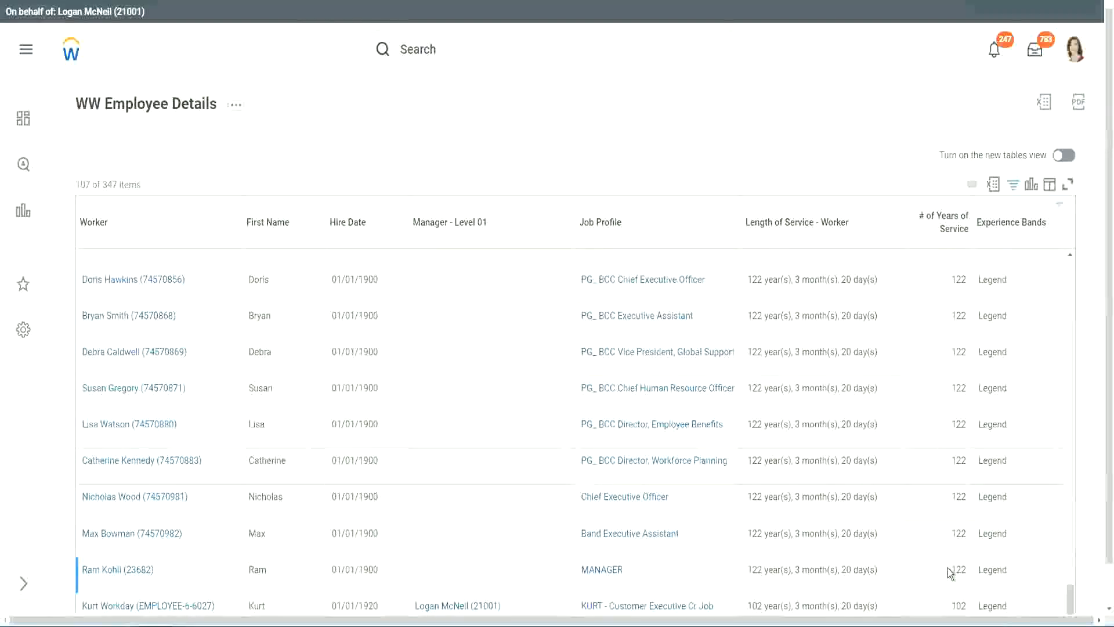
{"action": "double_click", "coordinate": [958, 605]}
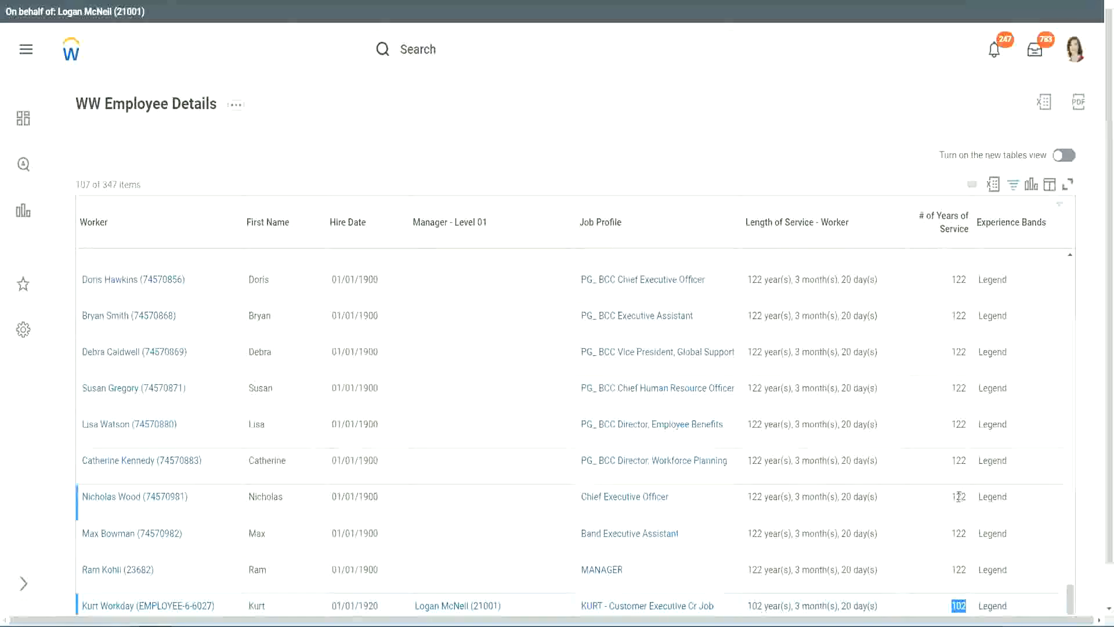
{"action": "left_click_drag", "start_coordinate": [959, 497], "coordinate": [967, 497]}
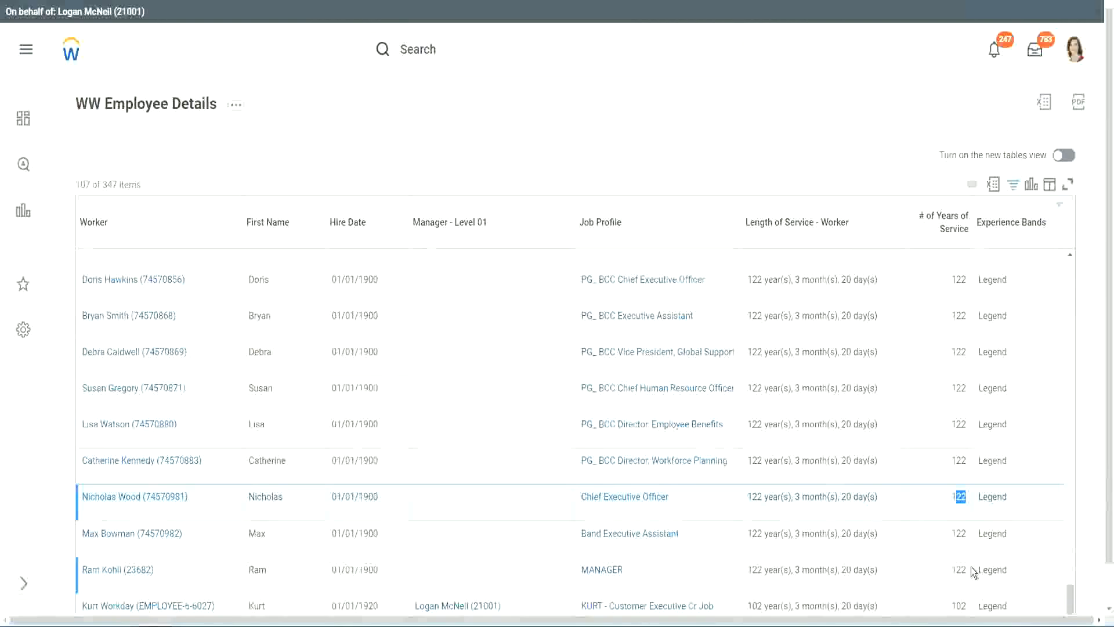
{"action": "left_click", "coordinate": [935, 462]}
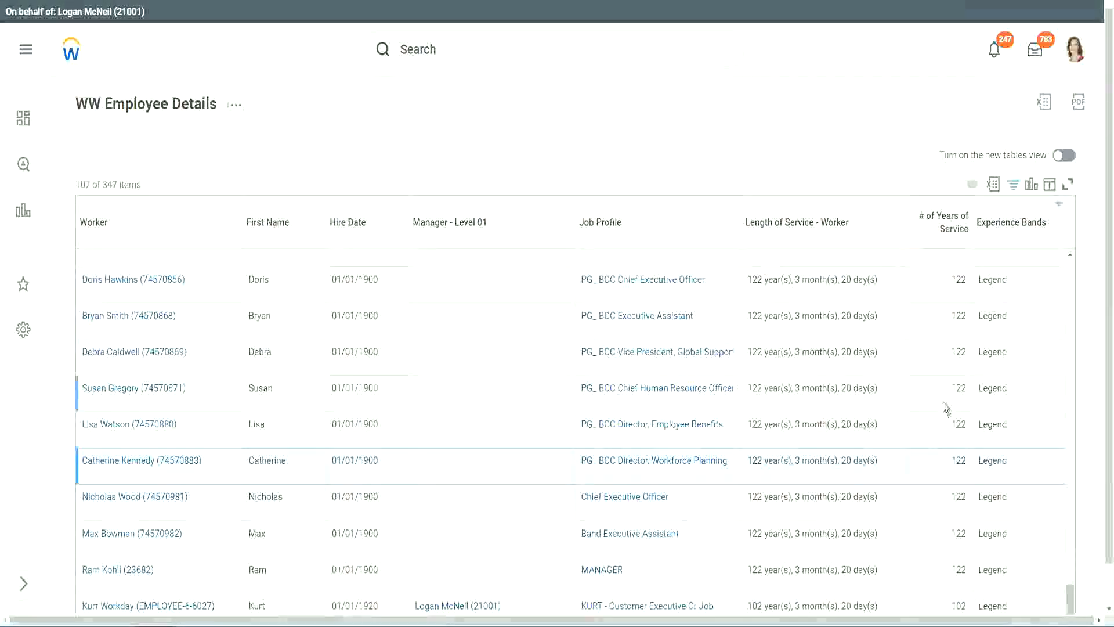
Step: Change the Experience Bands column filter to values containing Experienced
{"action": "left_click", "coordinate": [1018, 229]}
{"action": "left_click", "coordinate": [912, 444]}
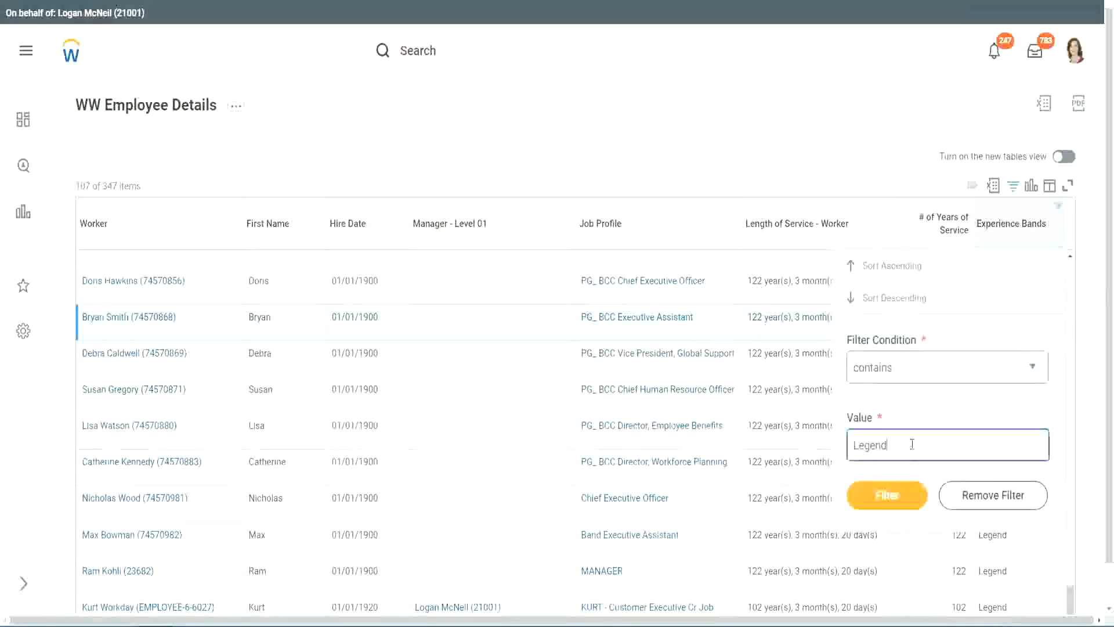
{"action": "double_click", "coordinate": [912, 443]}
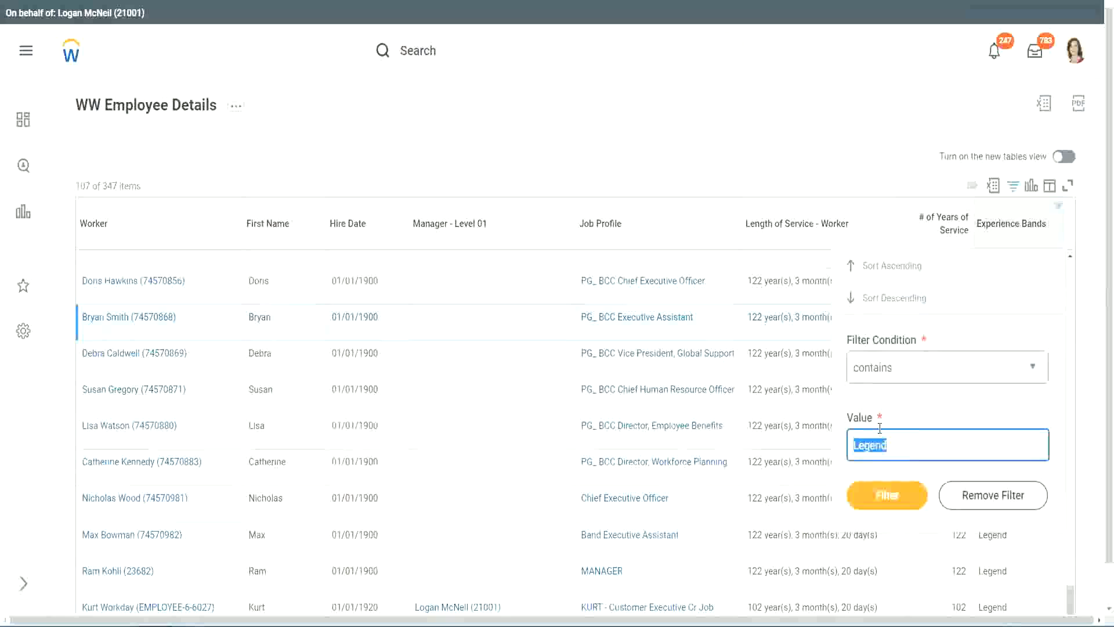
{"action": "type", "text": "Ex"}
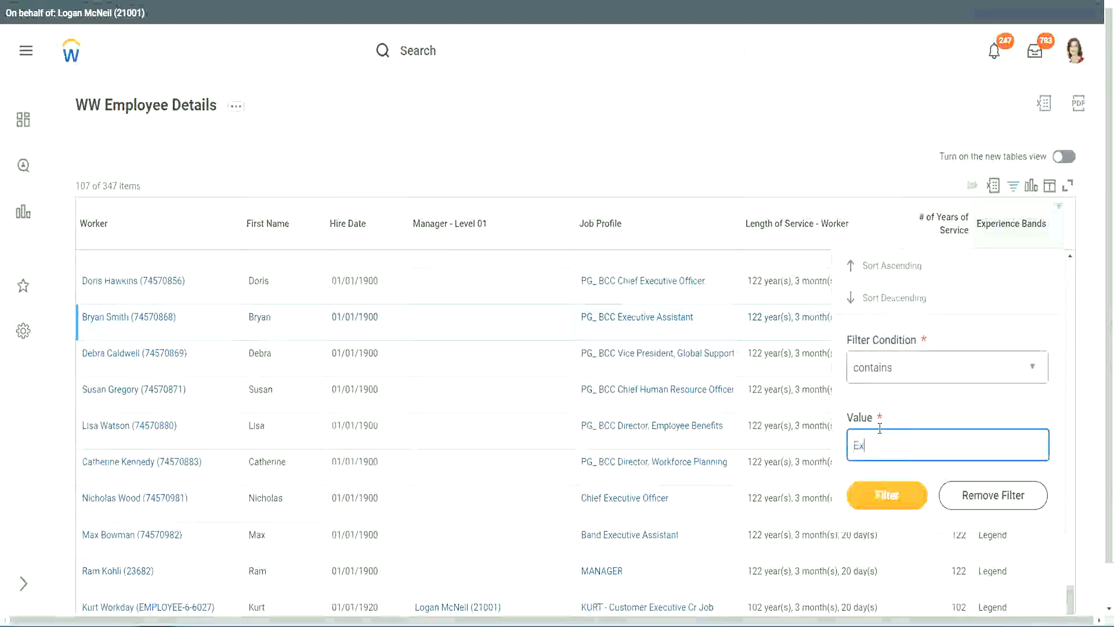
{"action": "type", "text": "per"}
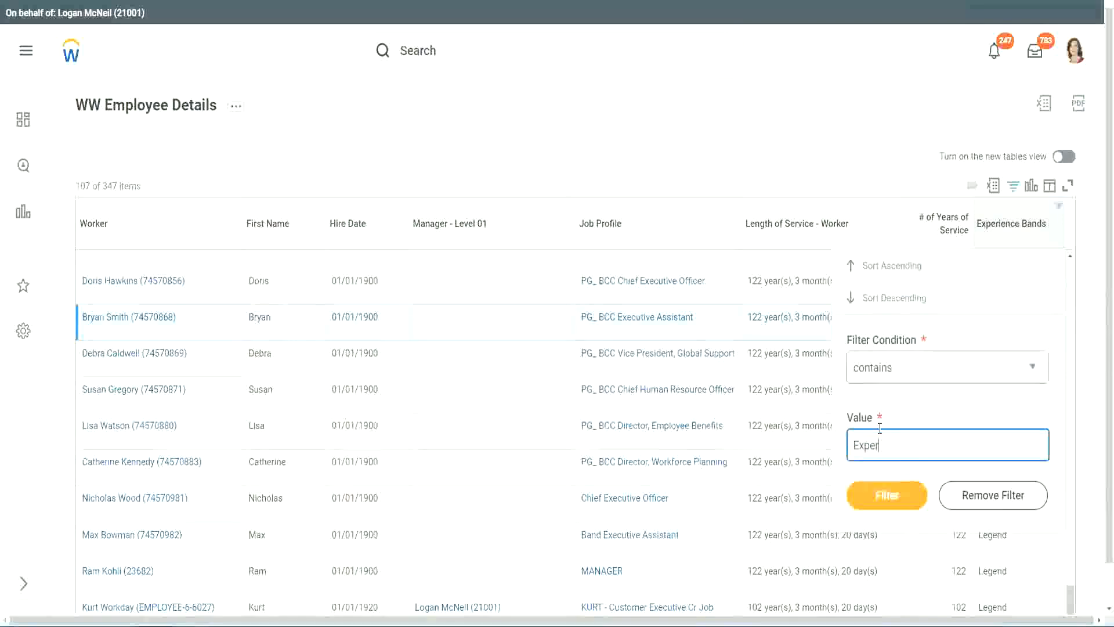
{"action": "type", "text": "ienced"}
{"action": "left_click", "coordinate": [886, 496]}
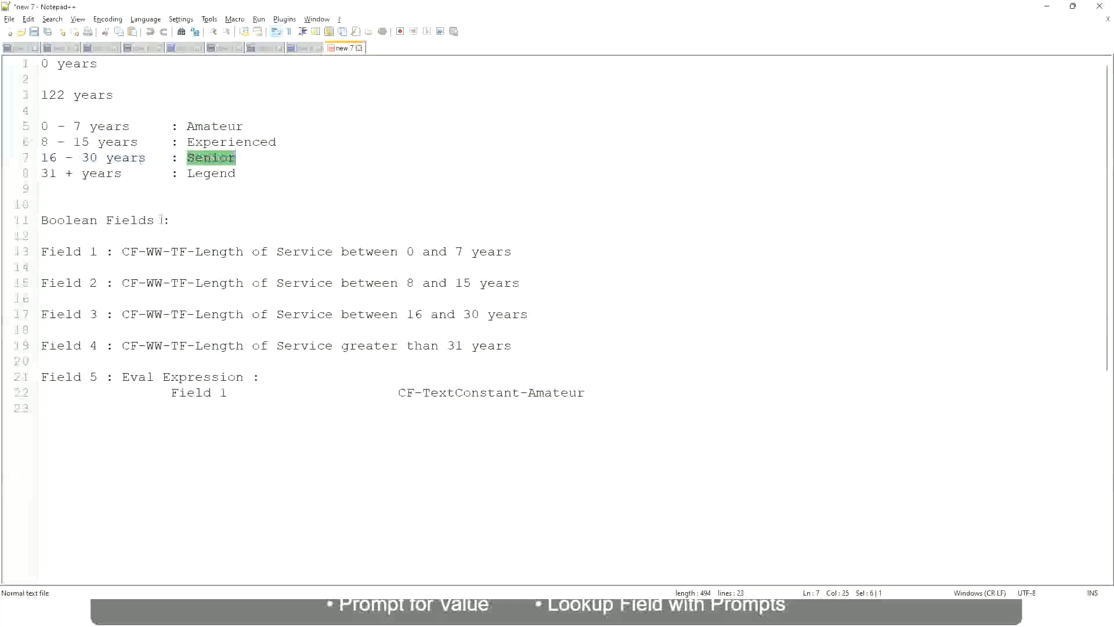
Step: Check the 8 - 15 years range defined for the Experienced band in the Notepad++ notes
{"action": "left_click_drag", "start_coordinate": [49, 143], "coordinate": [88, 143]}
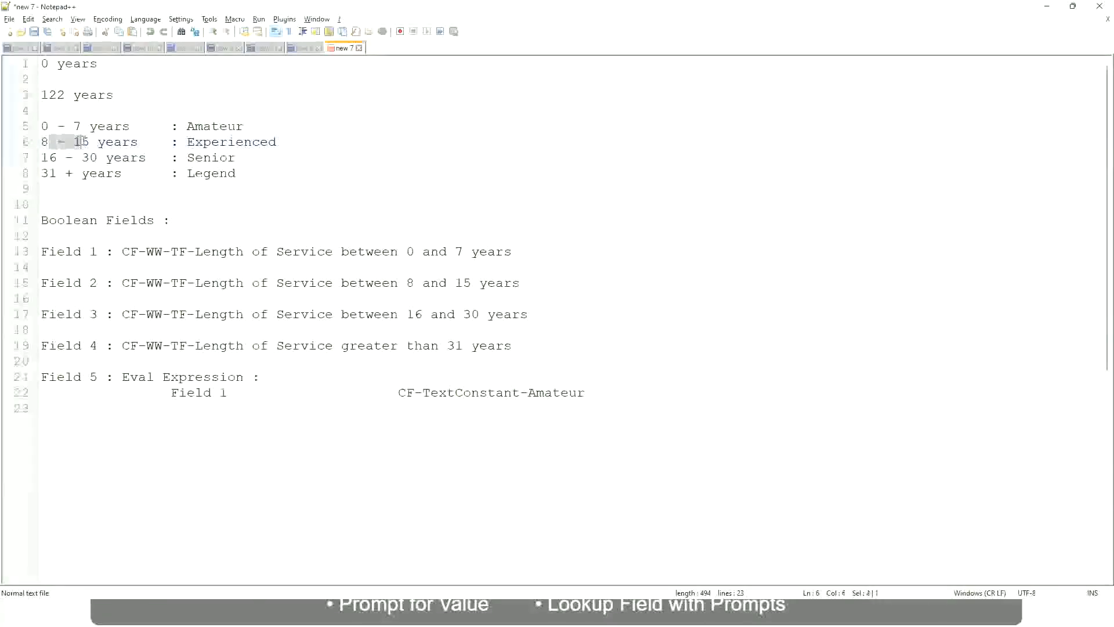
{"action": "left_click", "coordinate": [90, 143]}
{"action": "left_click", "coordinate": [128, 143]}
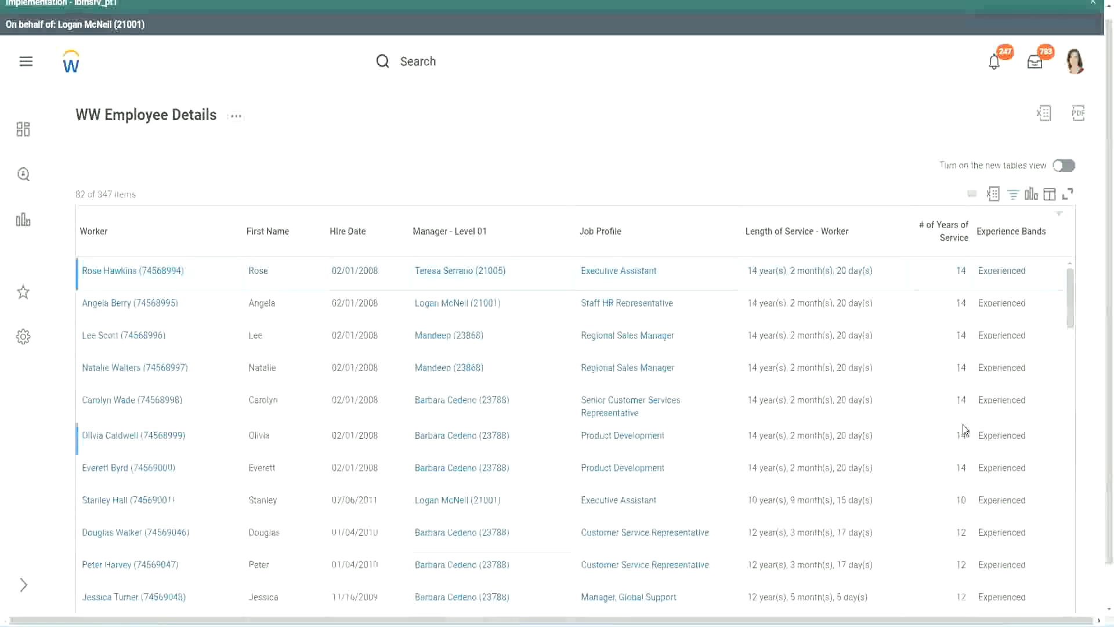
Step: Return to the Workday report and check the filtered workers' years of service against the Experienced band
{"action": "scroll", "coordinate": [962, 429], "scroll_direction": "down", "scroll_amount": 4}
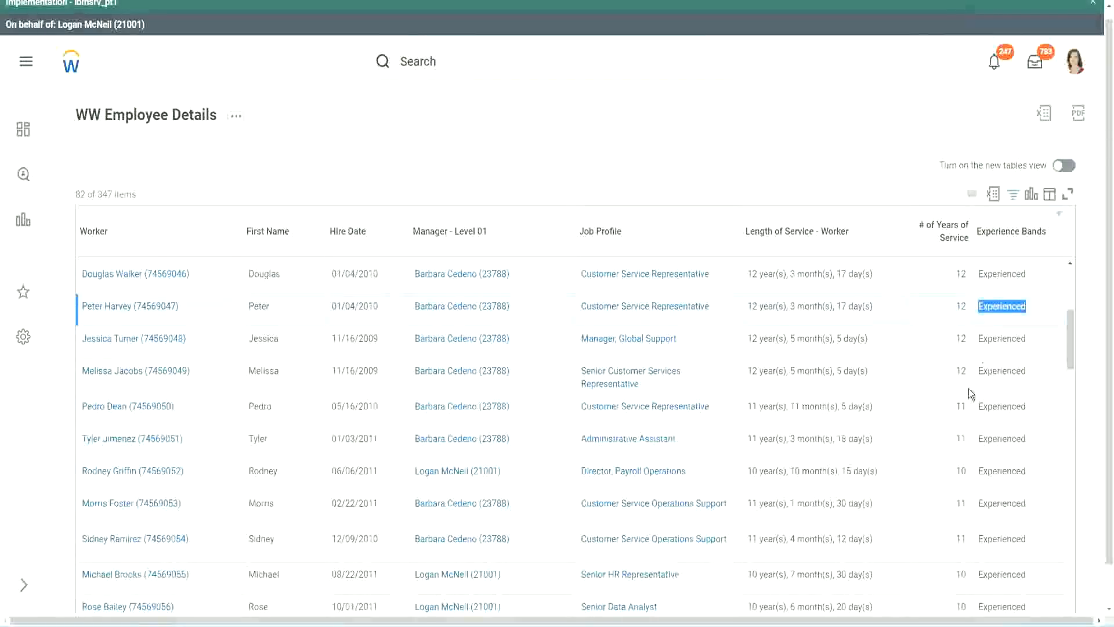
{"action": "scroll", "coordinate": [966, 401], "scroll_direction": "down", "scroll_amount": 3}
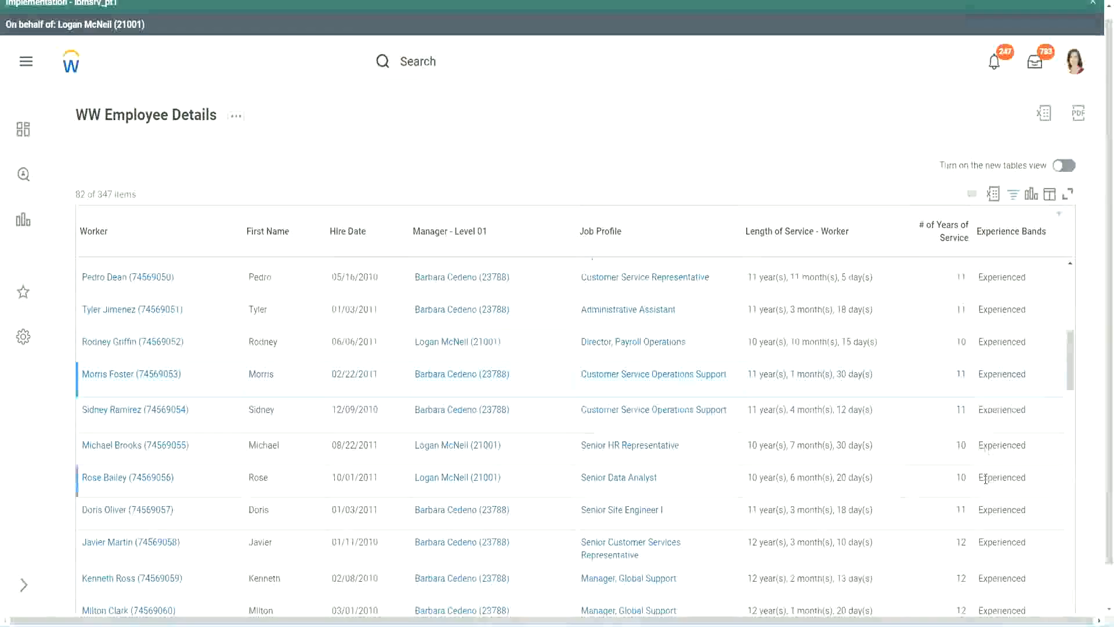
{"action": "scroll", "coordinate": [985, 479], "scroll_direction": "down", "scroll_amount": 10}
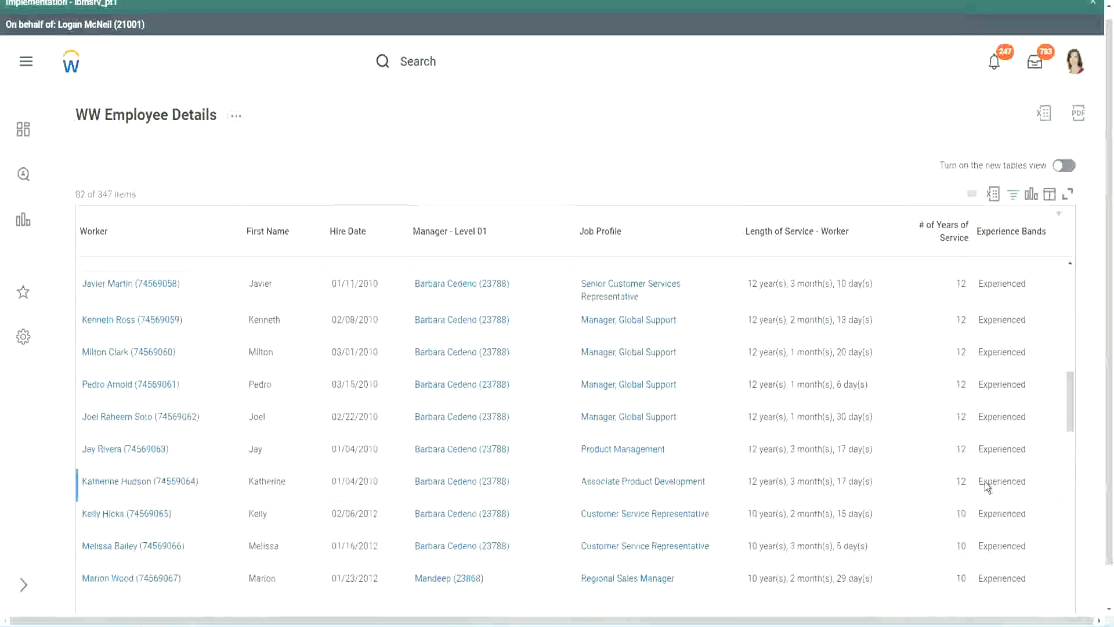